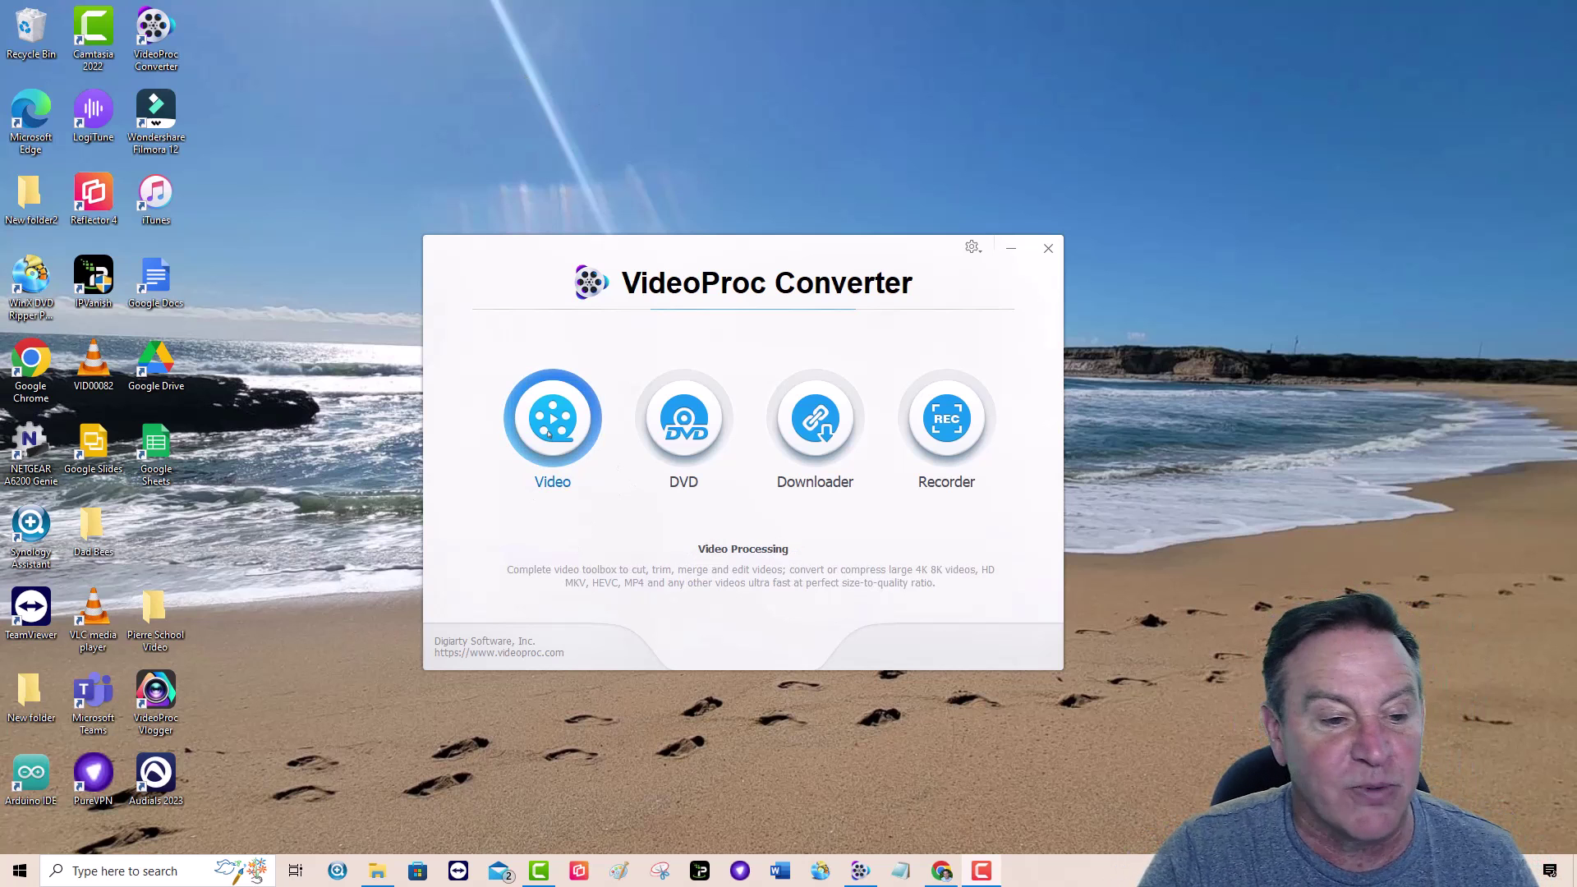
Step: In the Video workspace, select all six clips in the Video Demo Folder to add
click(548, 433)
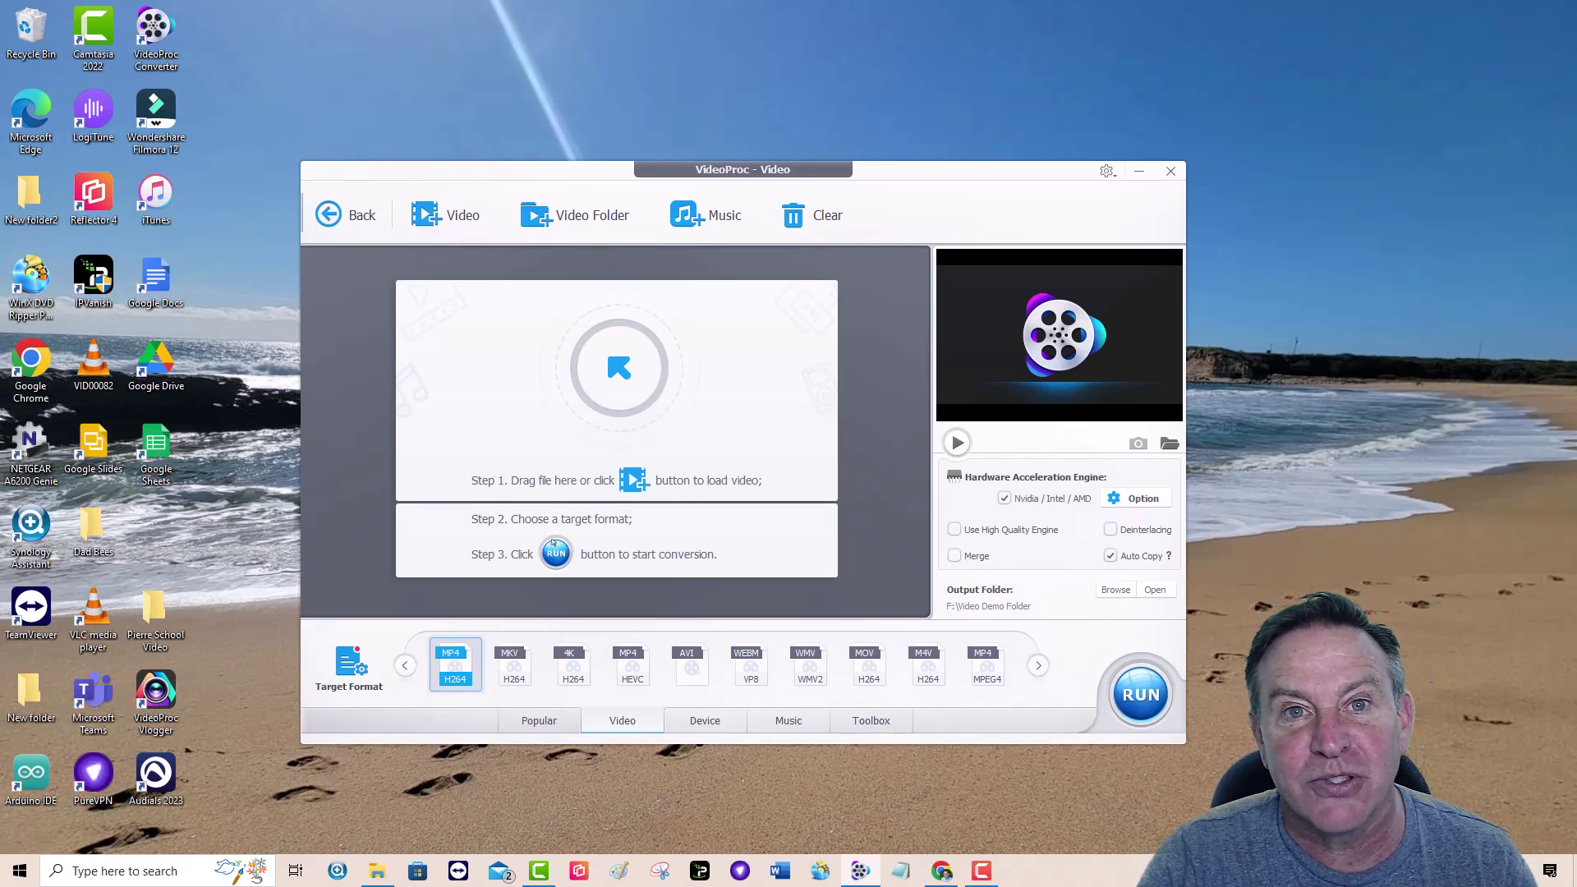
click(485, 218)
drag(996, 388, 454, 255)
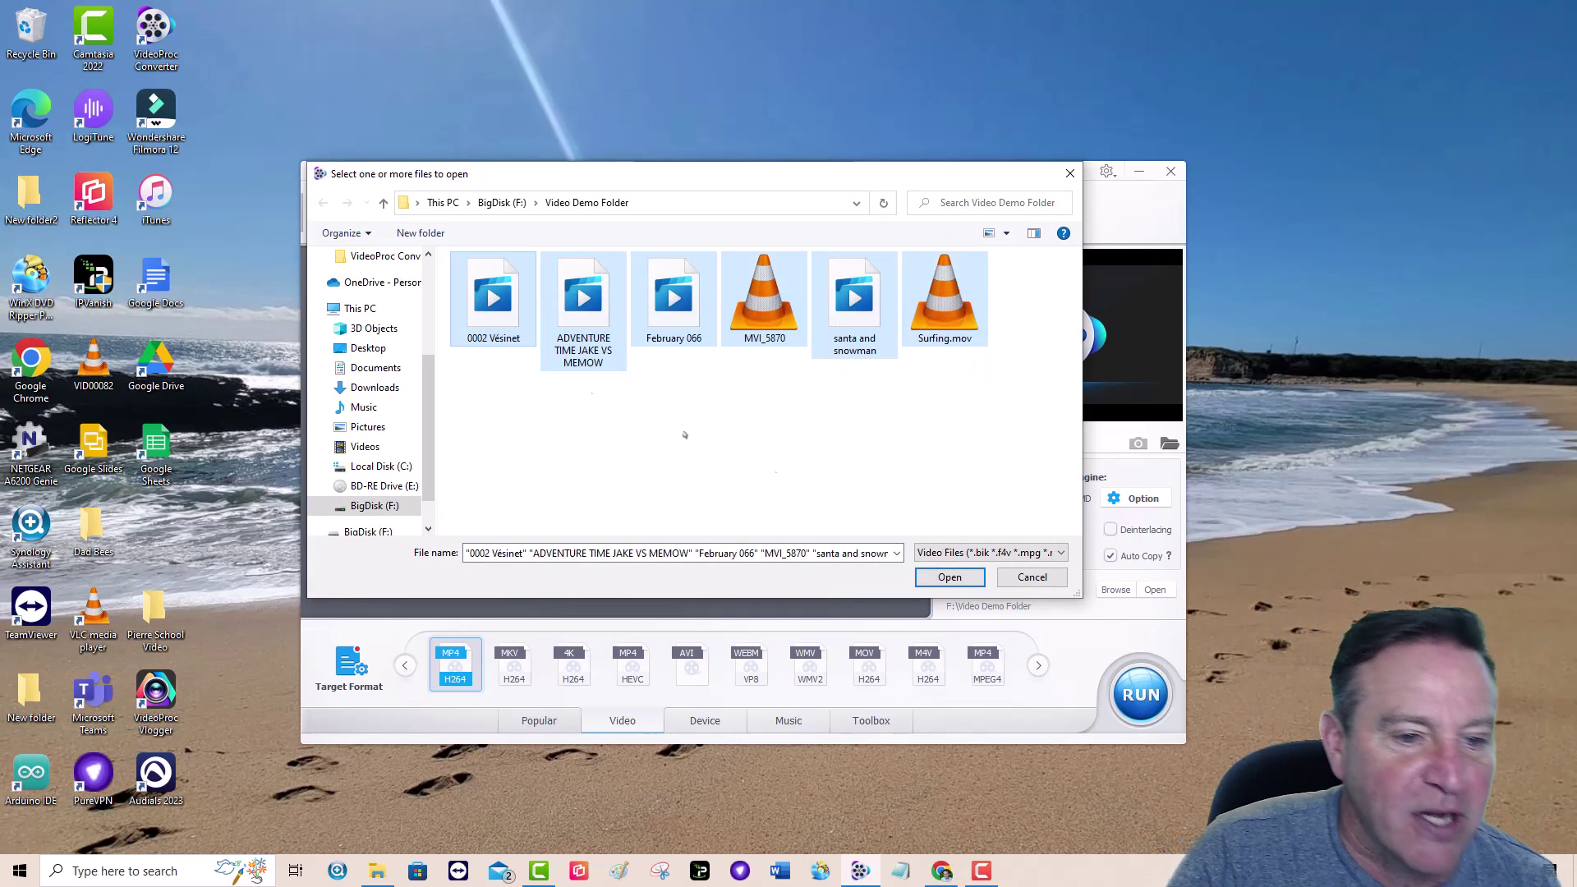
Step: Load the six selected clips into the list and review them, each set to MP4
click(951, 582)
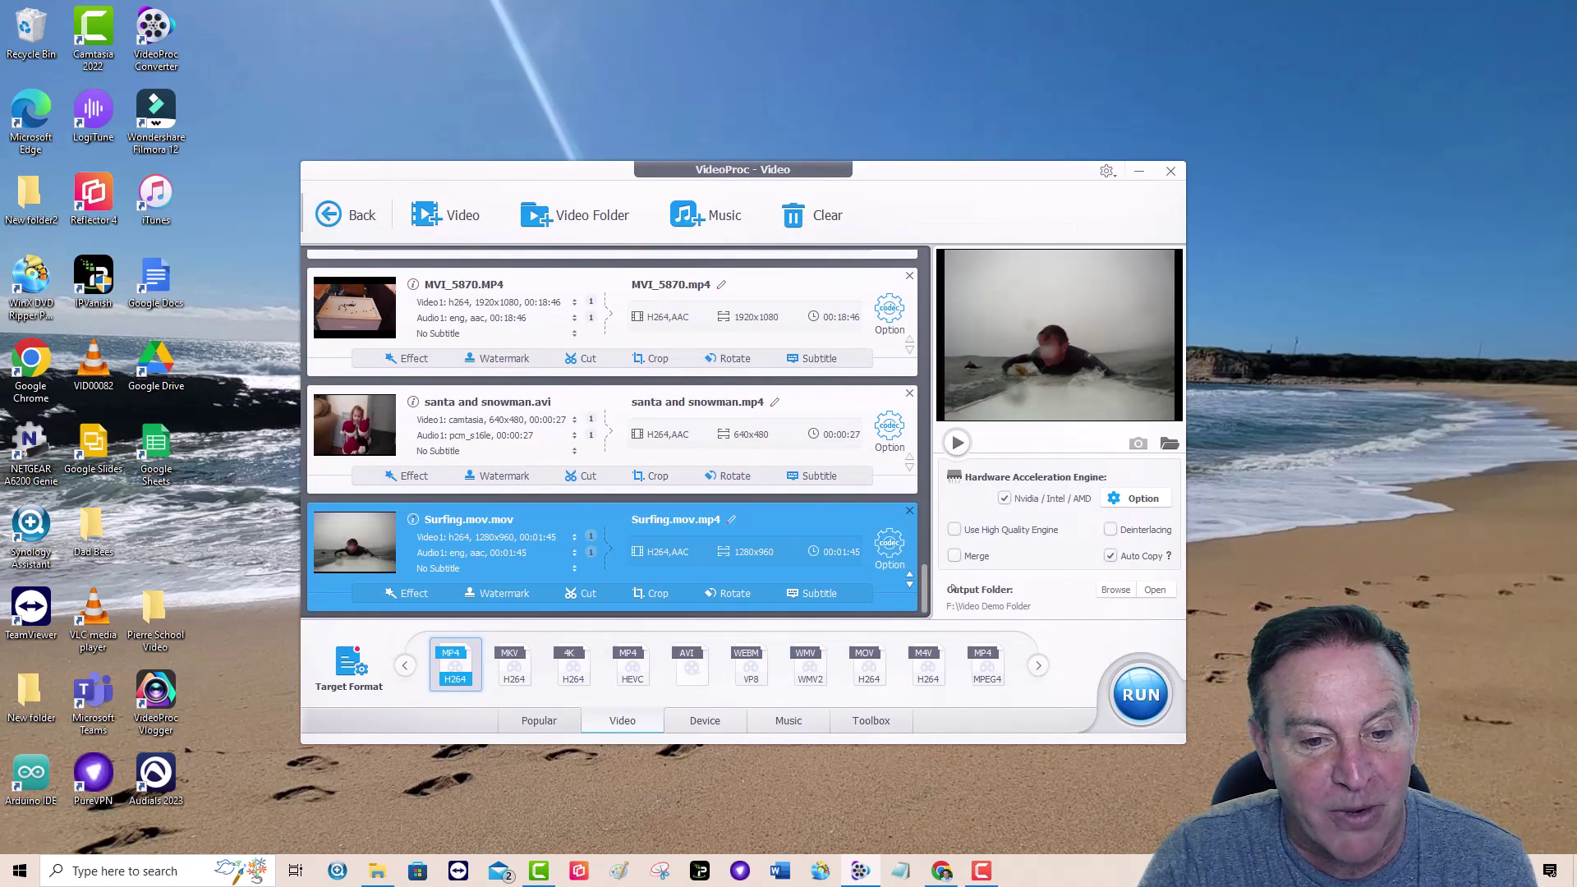
scroll(777, 577, up, 5)
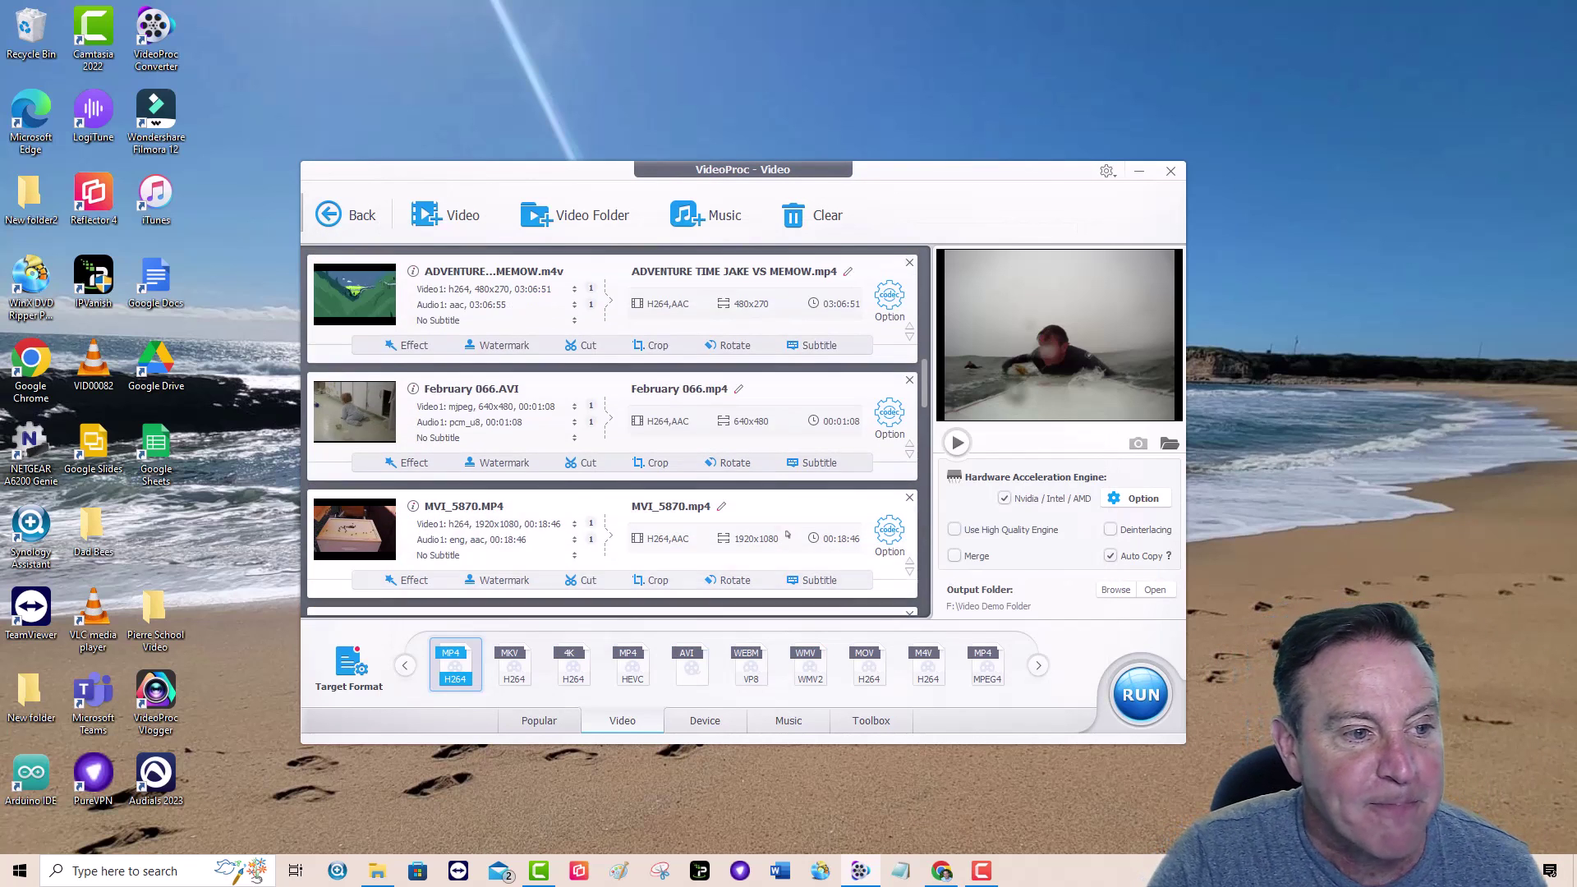
scroll(803, 414, down, 1)
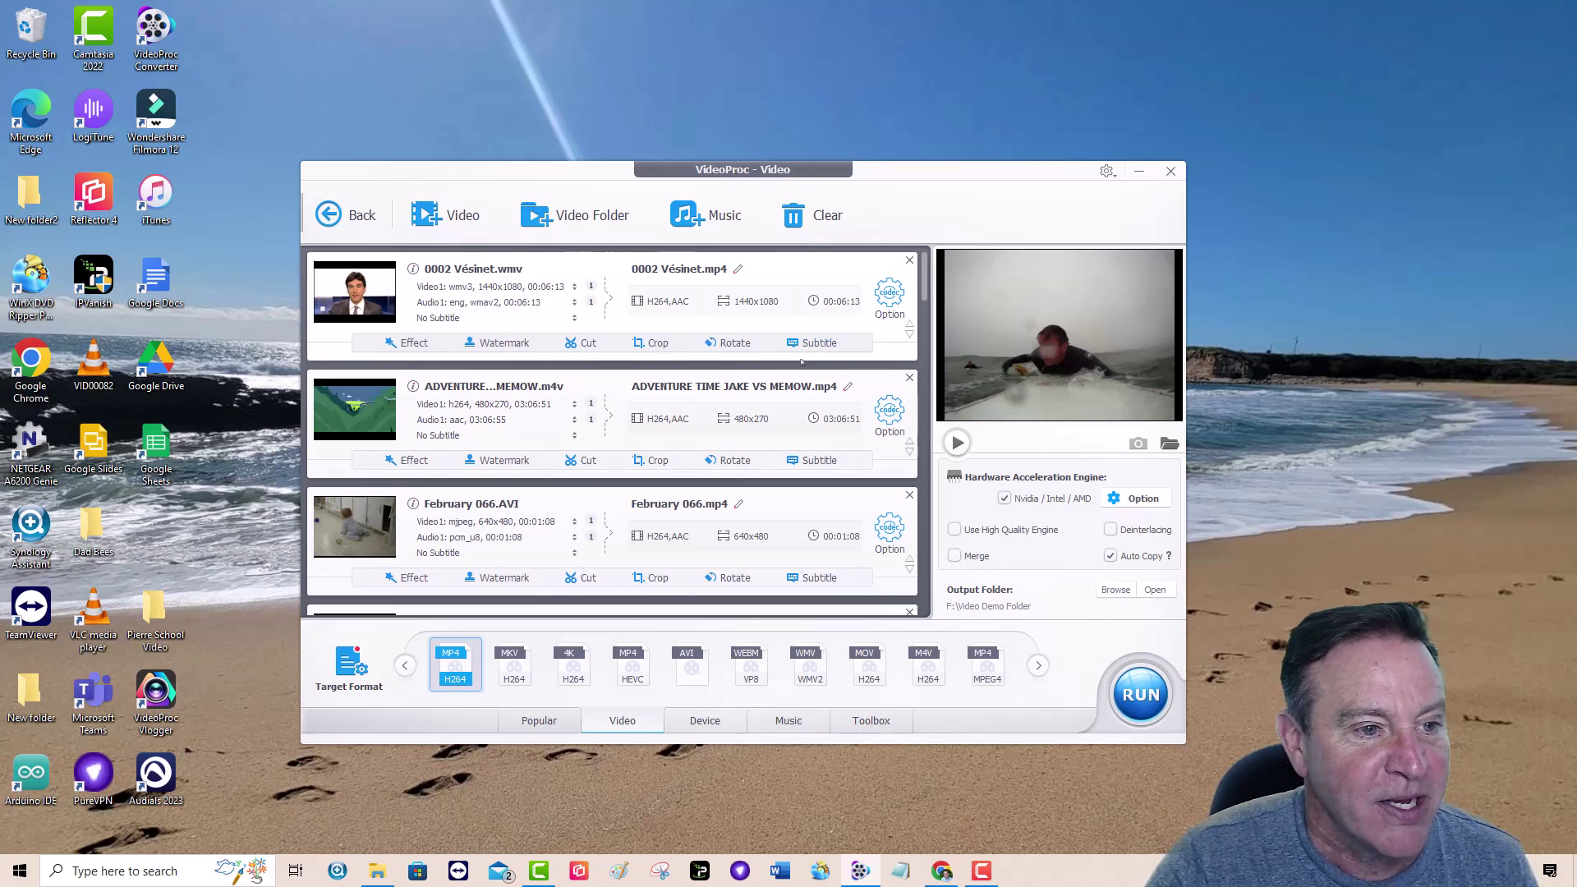
scroll(526, 283, down, 1)
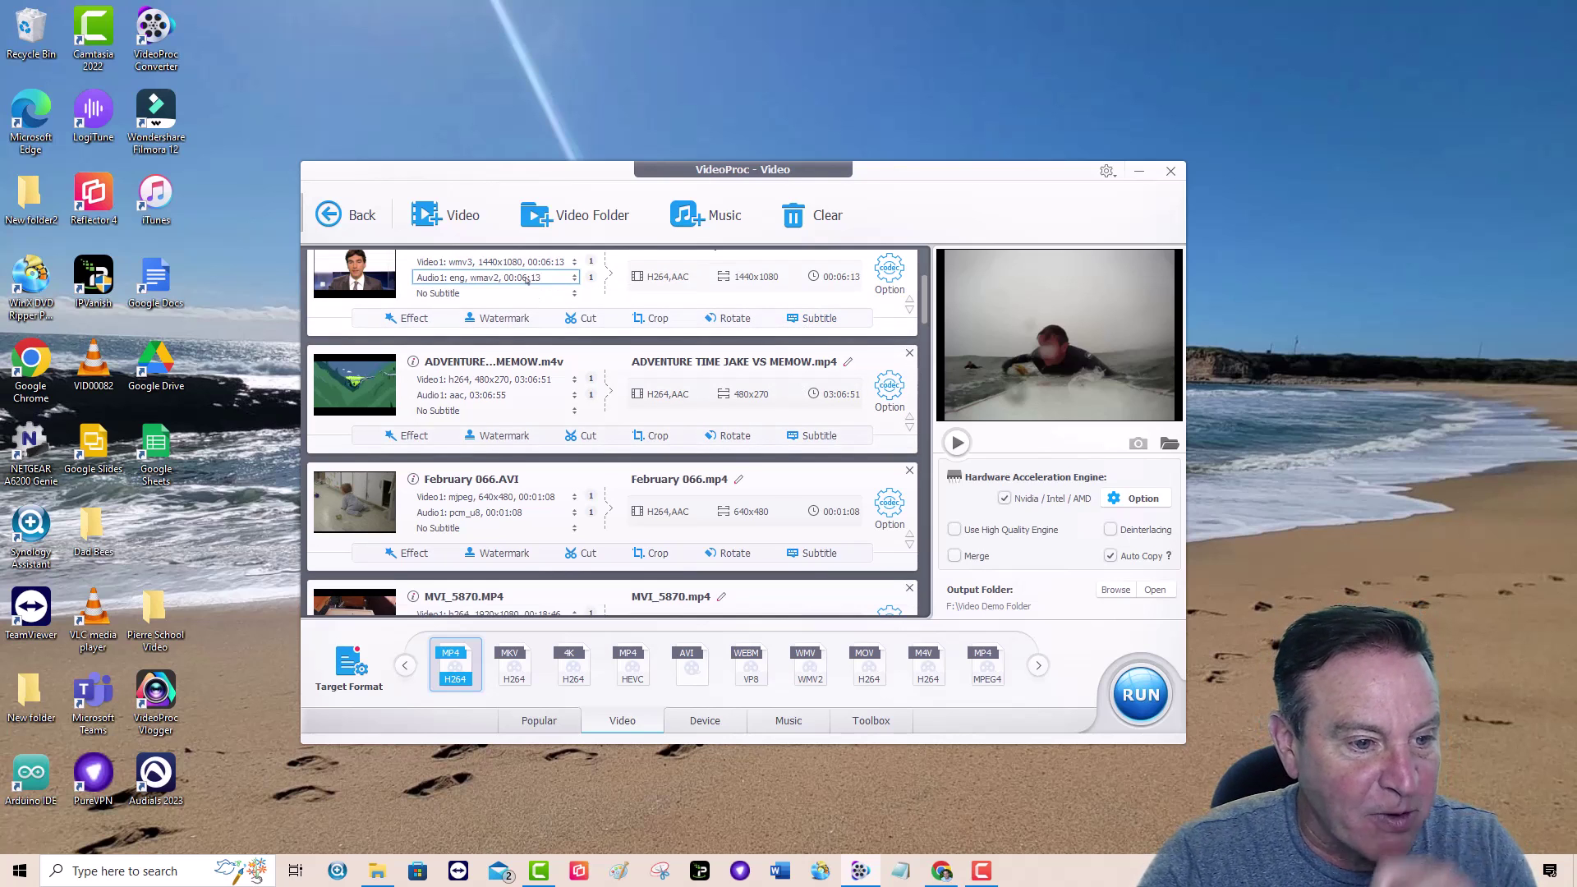
scroll(565, 376, down, 3)
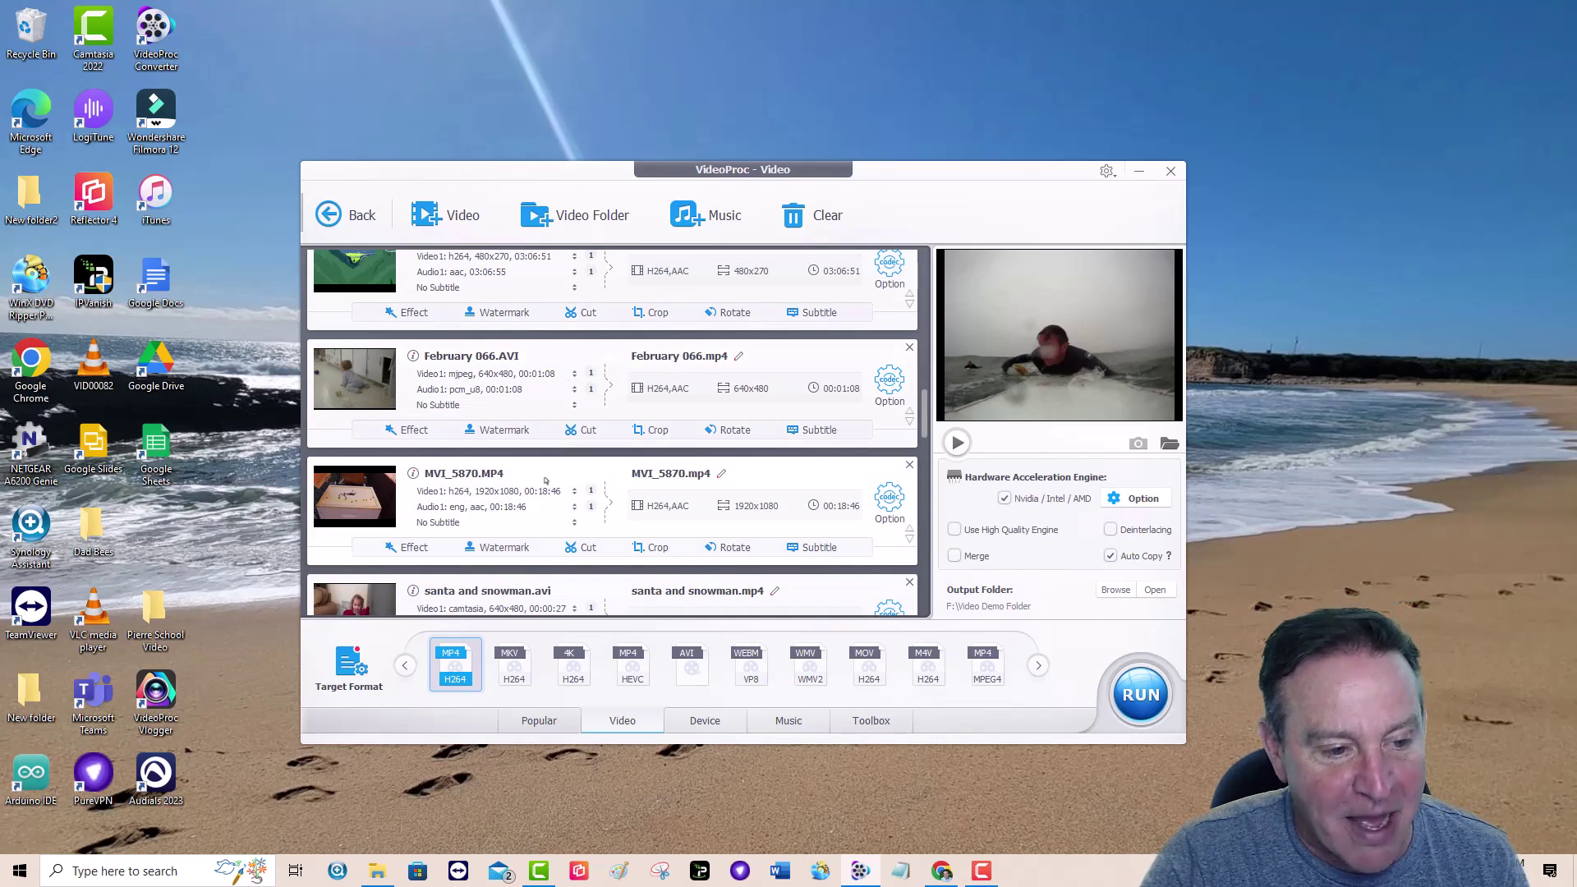
scroll(545, 481, down, 2)
scroll(567, 536, down, 3)
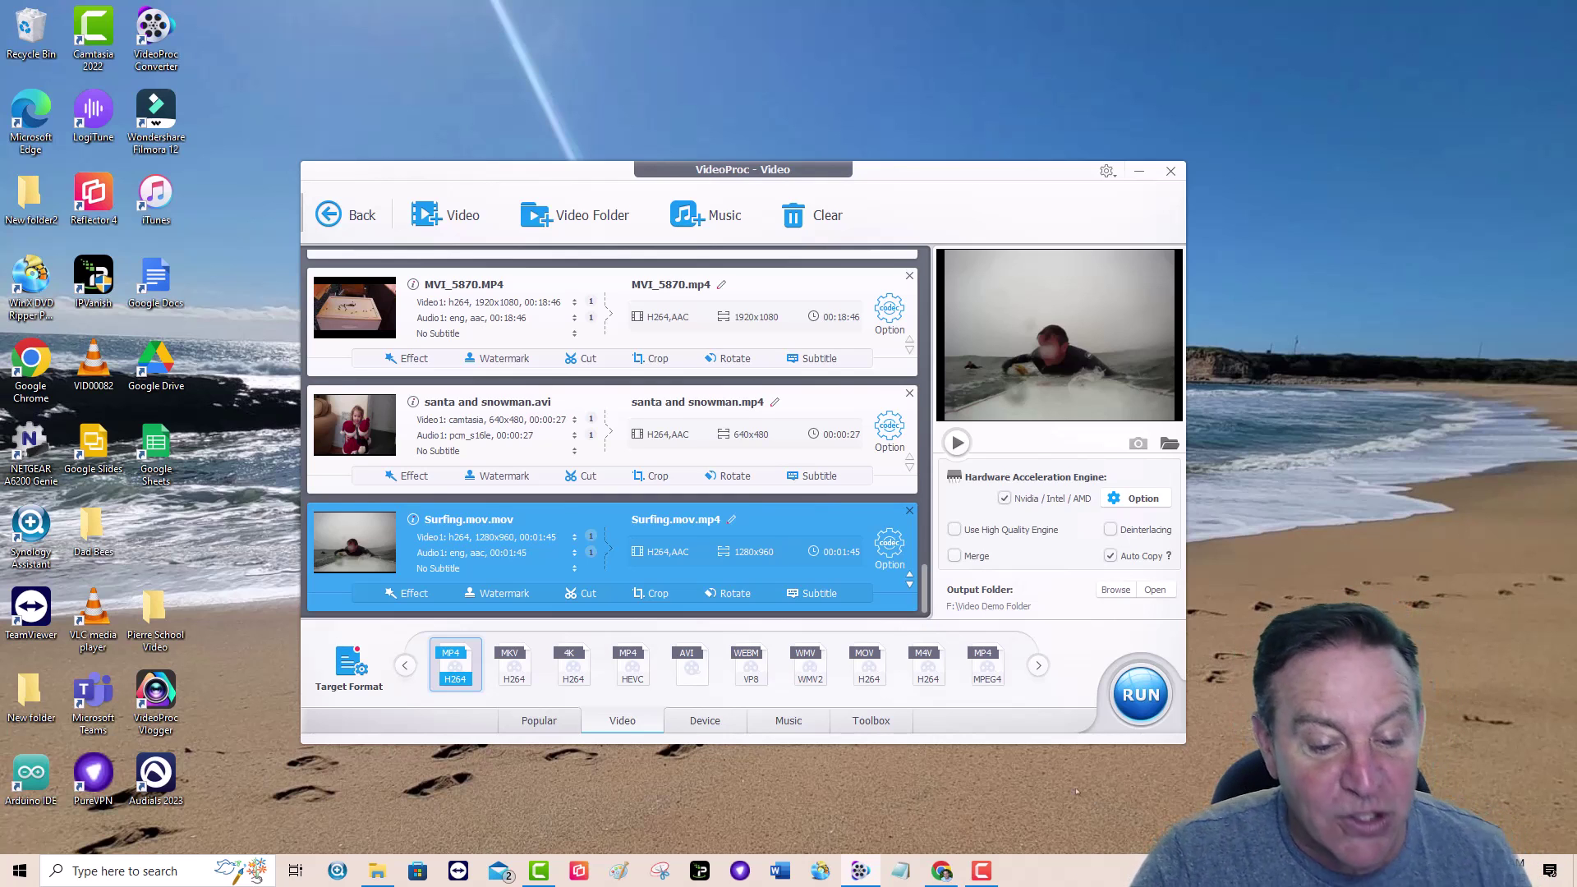
Step: Trim Surfing.mov.mov with the Trim tool to keep 00:00:22 to 00:00:52, 30 seconds
click(867, 722)
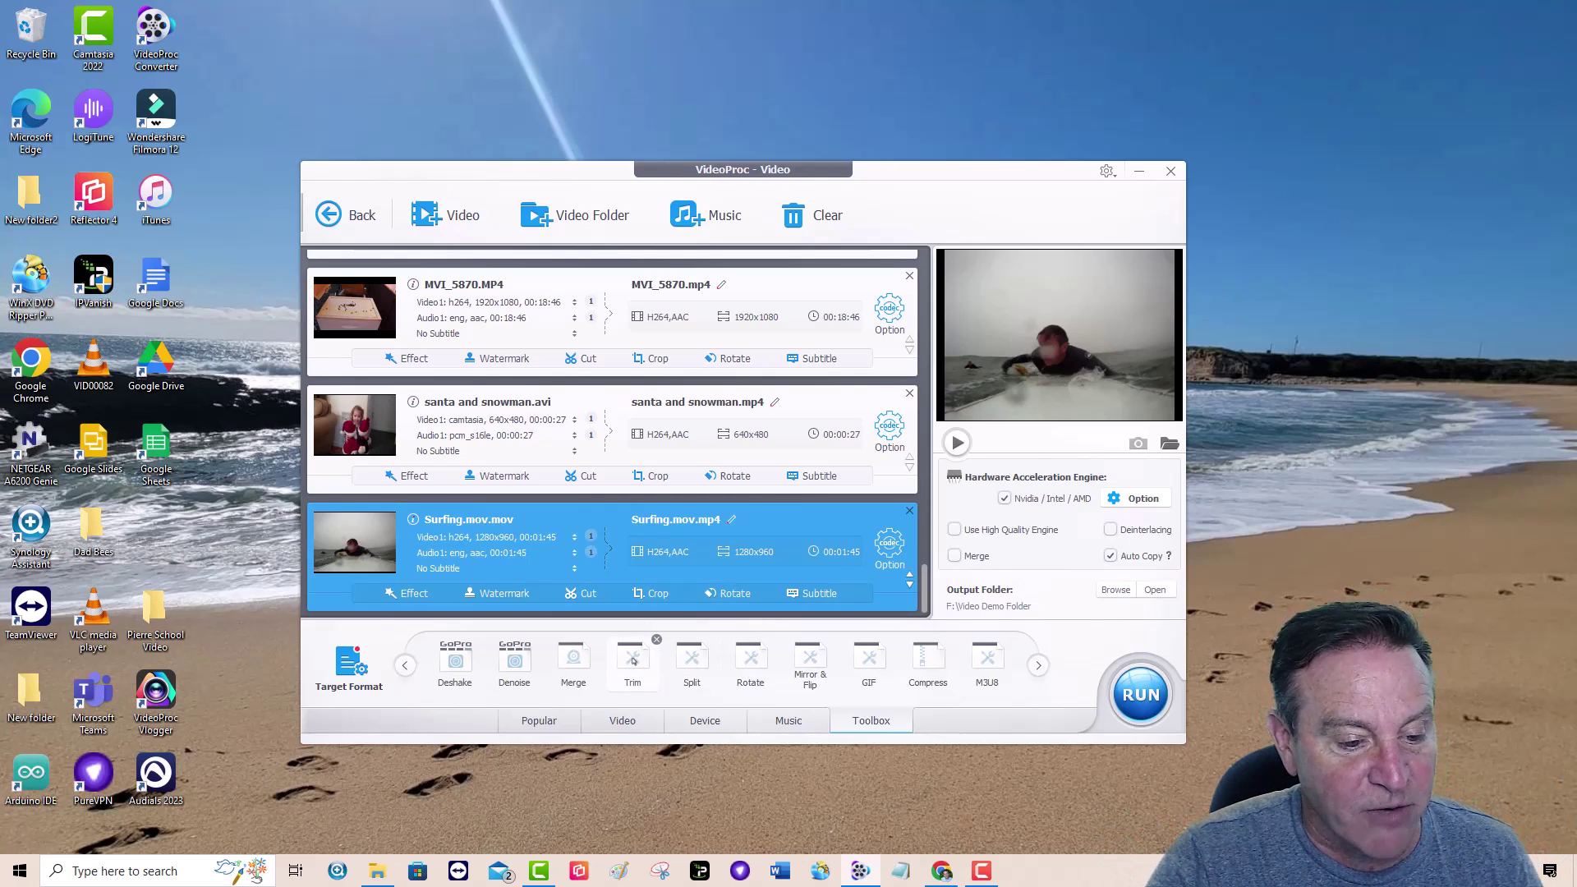
click(632, 657)
double_click(633, 657)
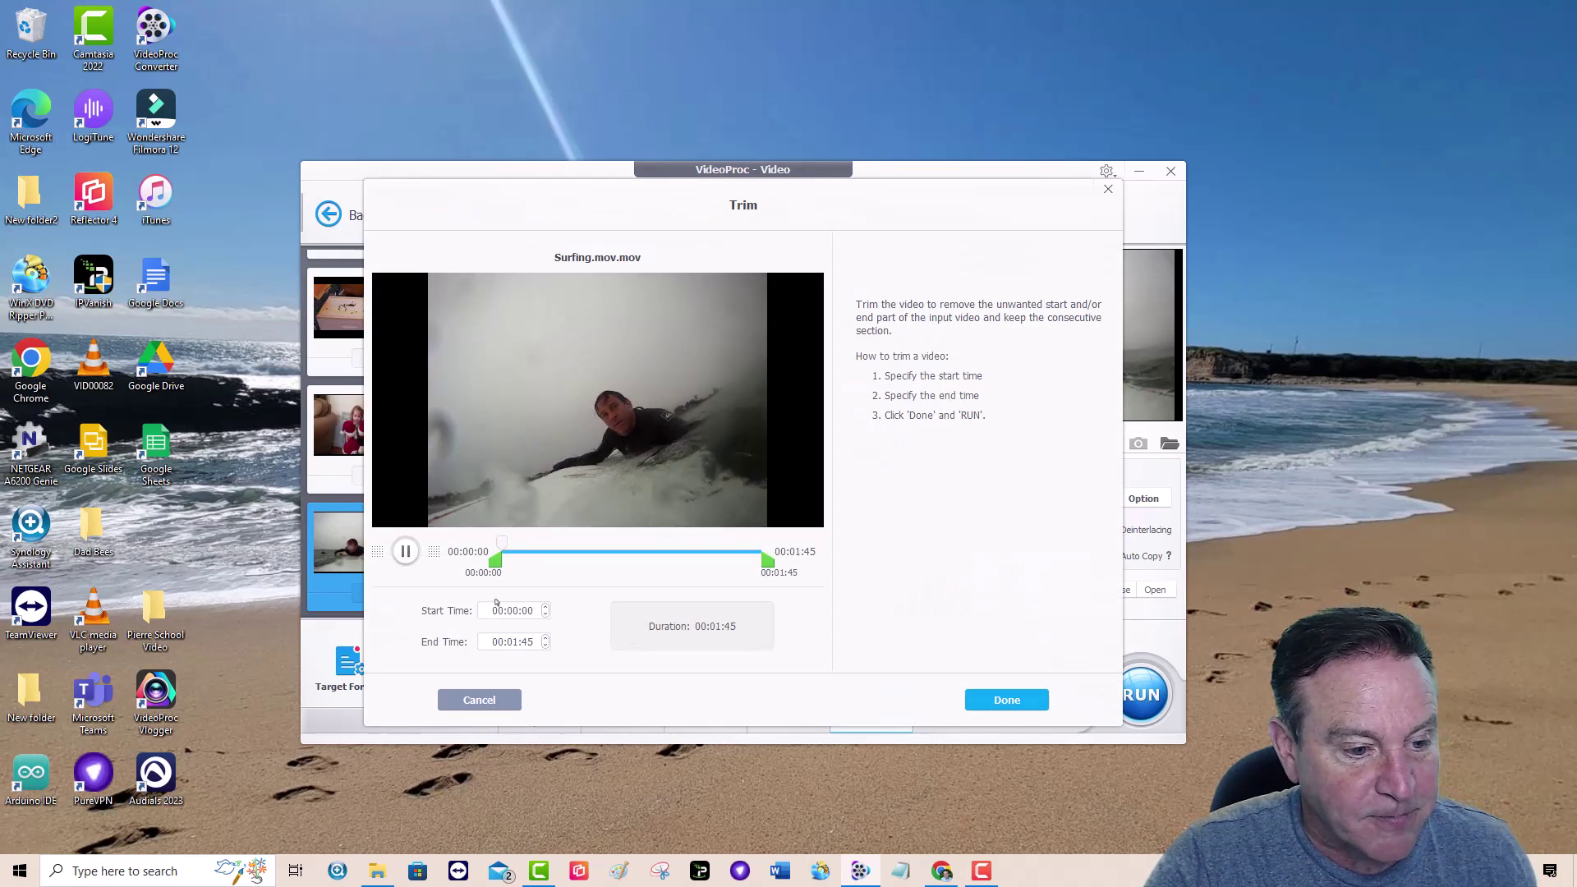
drag(485, 561, 551, 575)
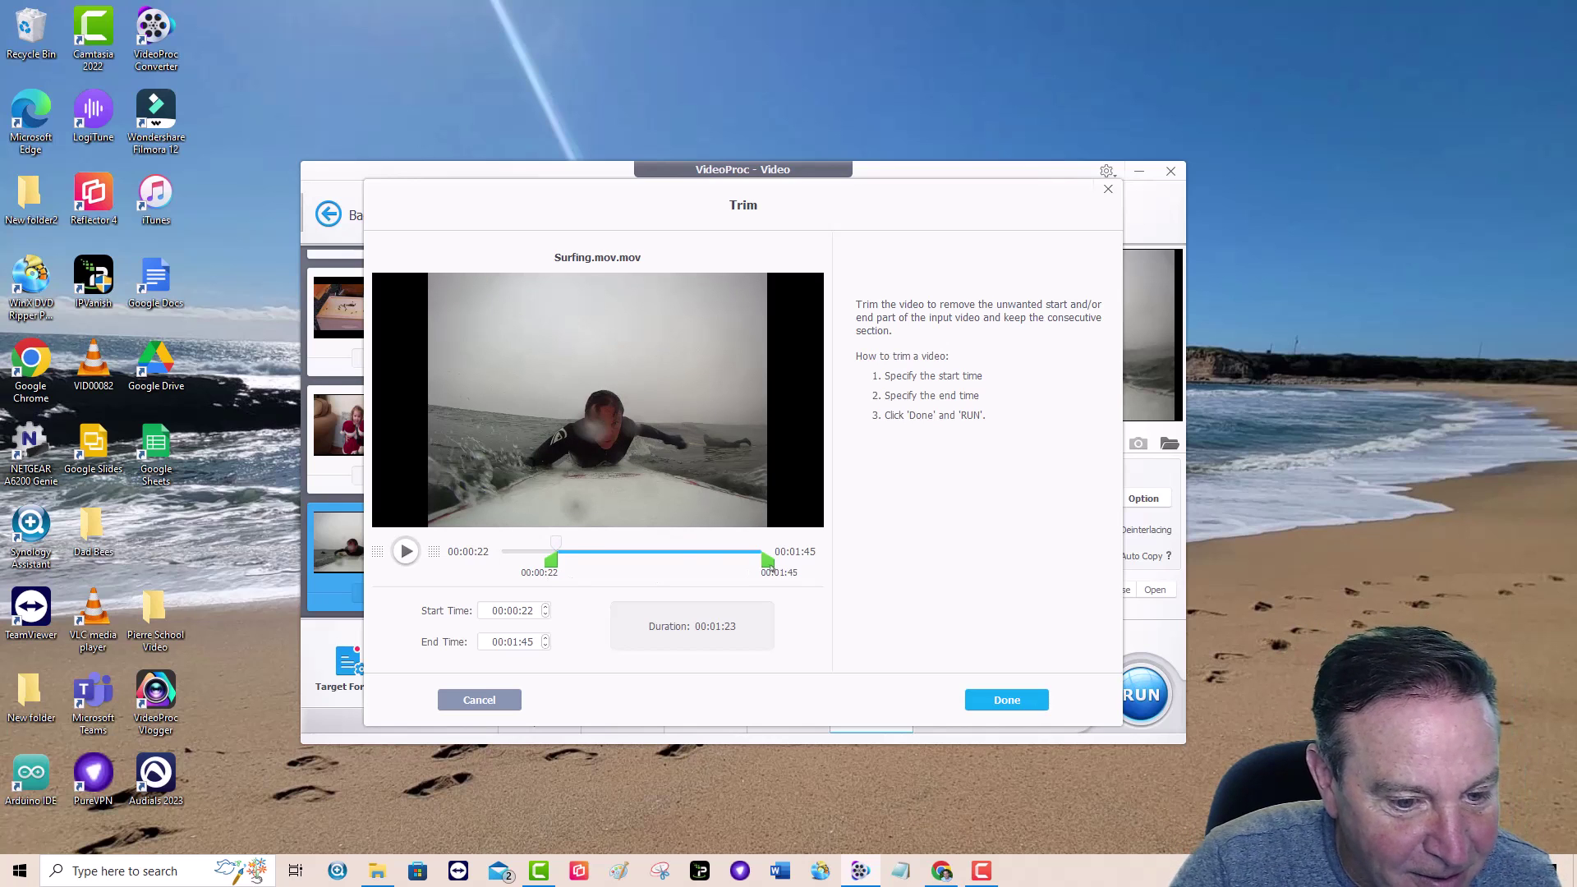
drag(770, 564, 639, 561)
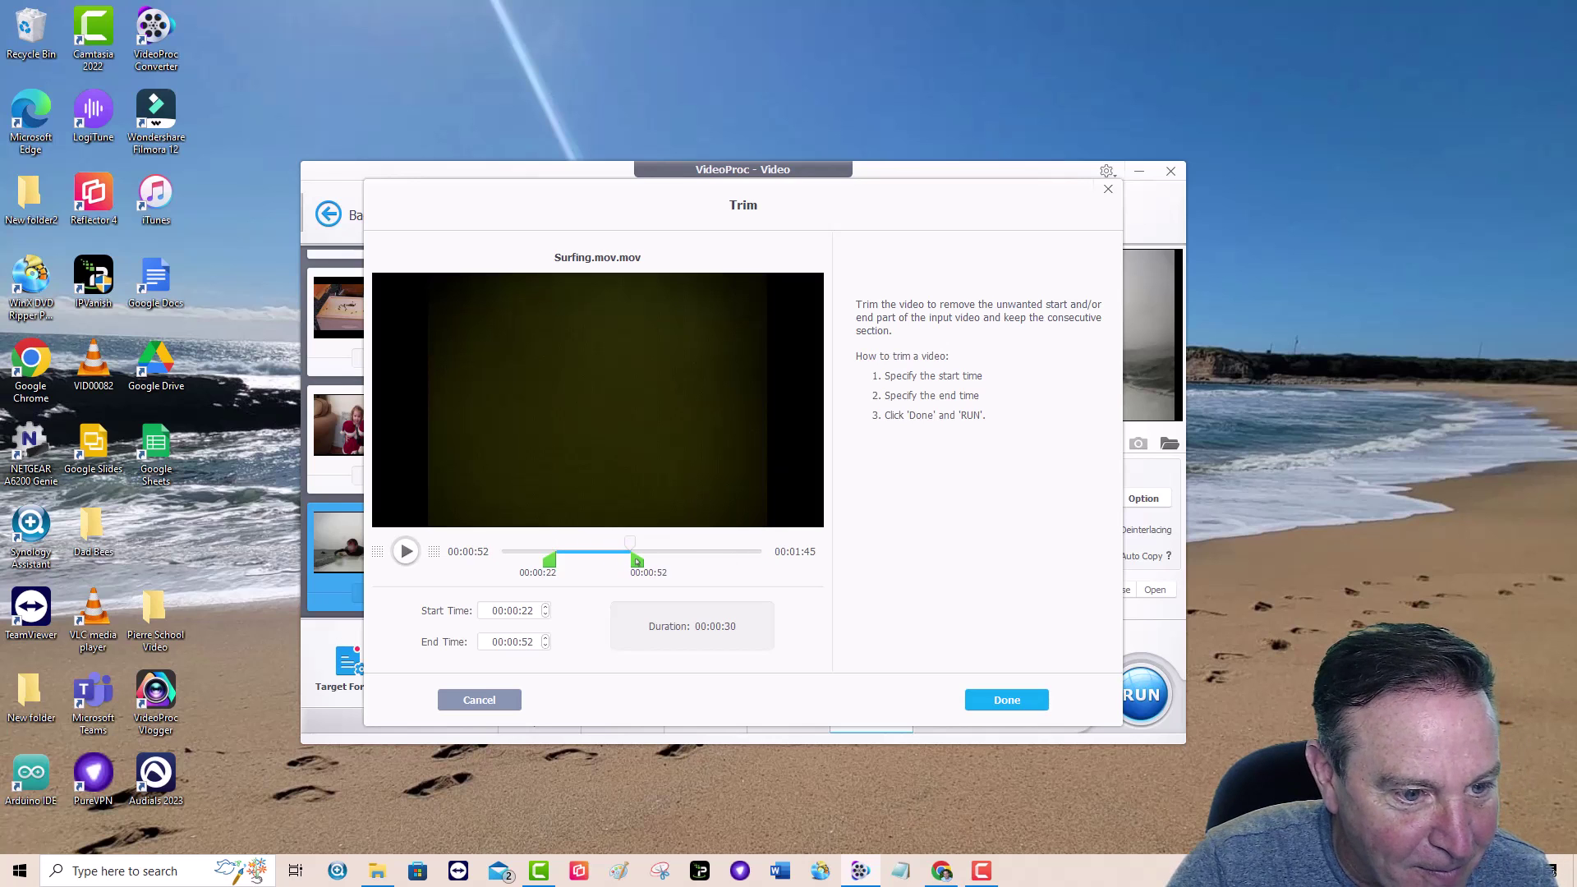
click(1007, 700)
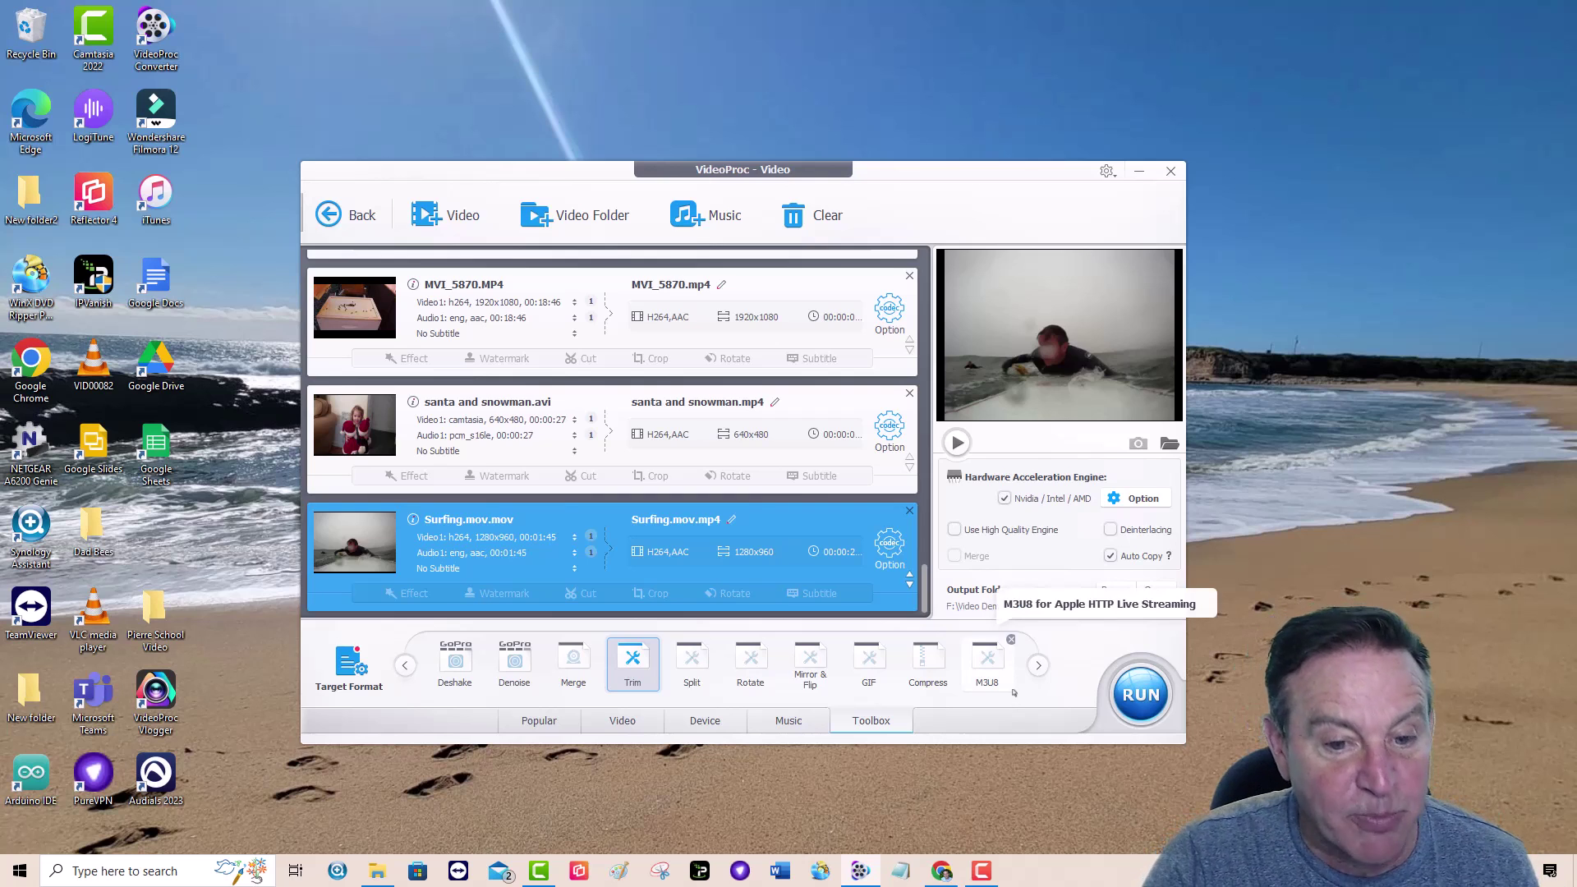
Step: Compress ADVENTURE TIME JAKE VS MEMOW.m4v to 38%, about 348.38 MB from 916.79 MB
click(941, 659)
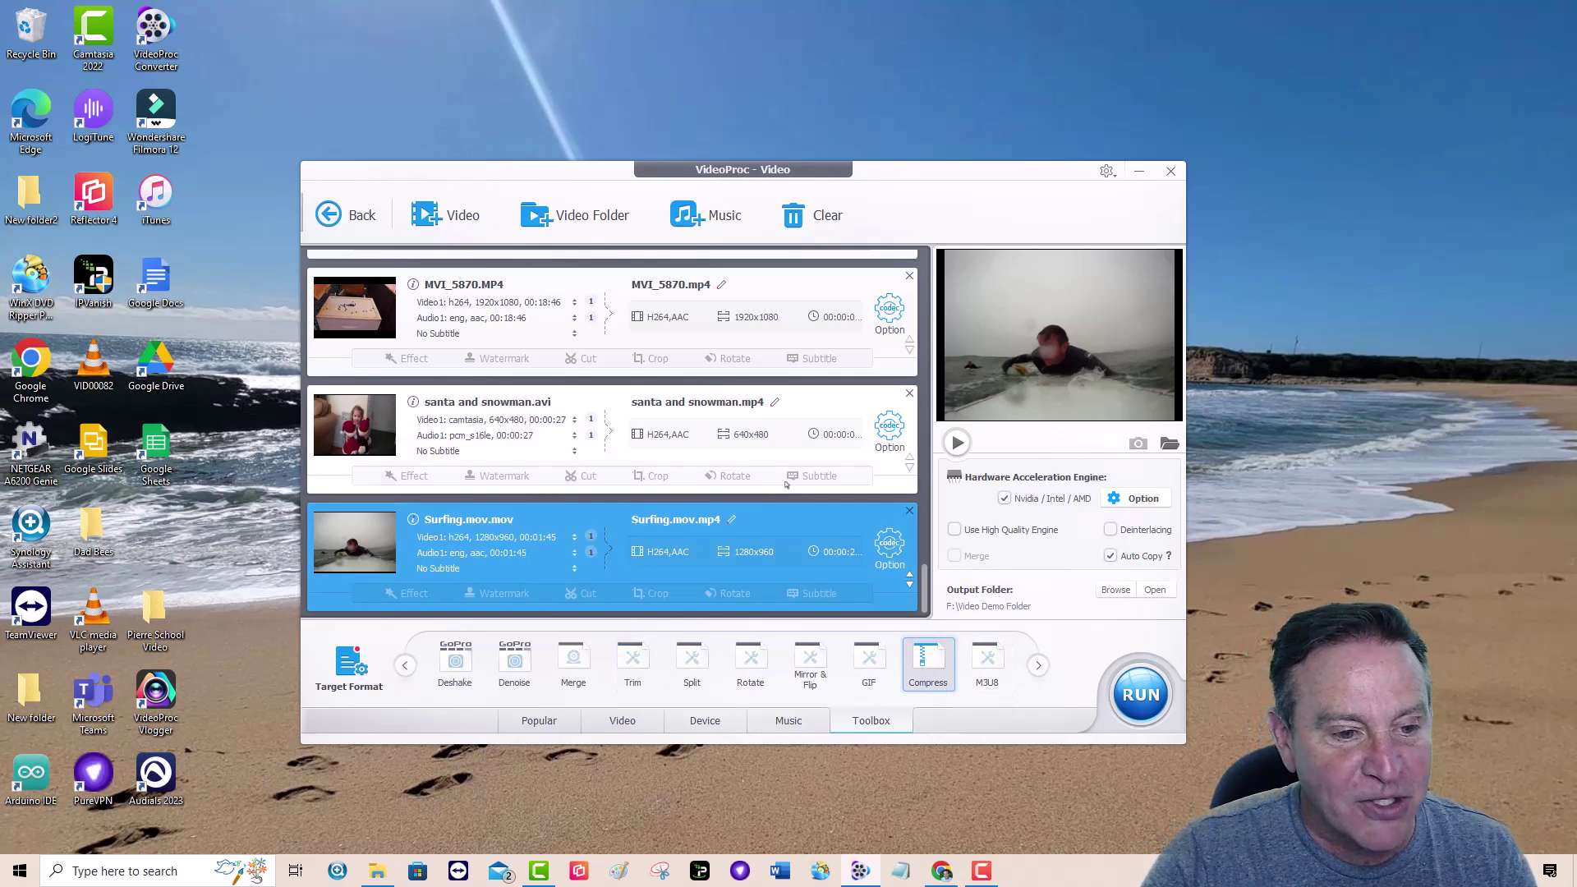
scroll(785, 457, up, 6)
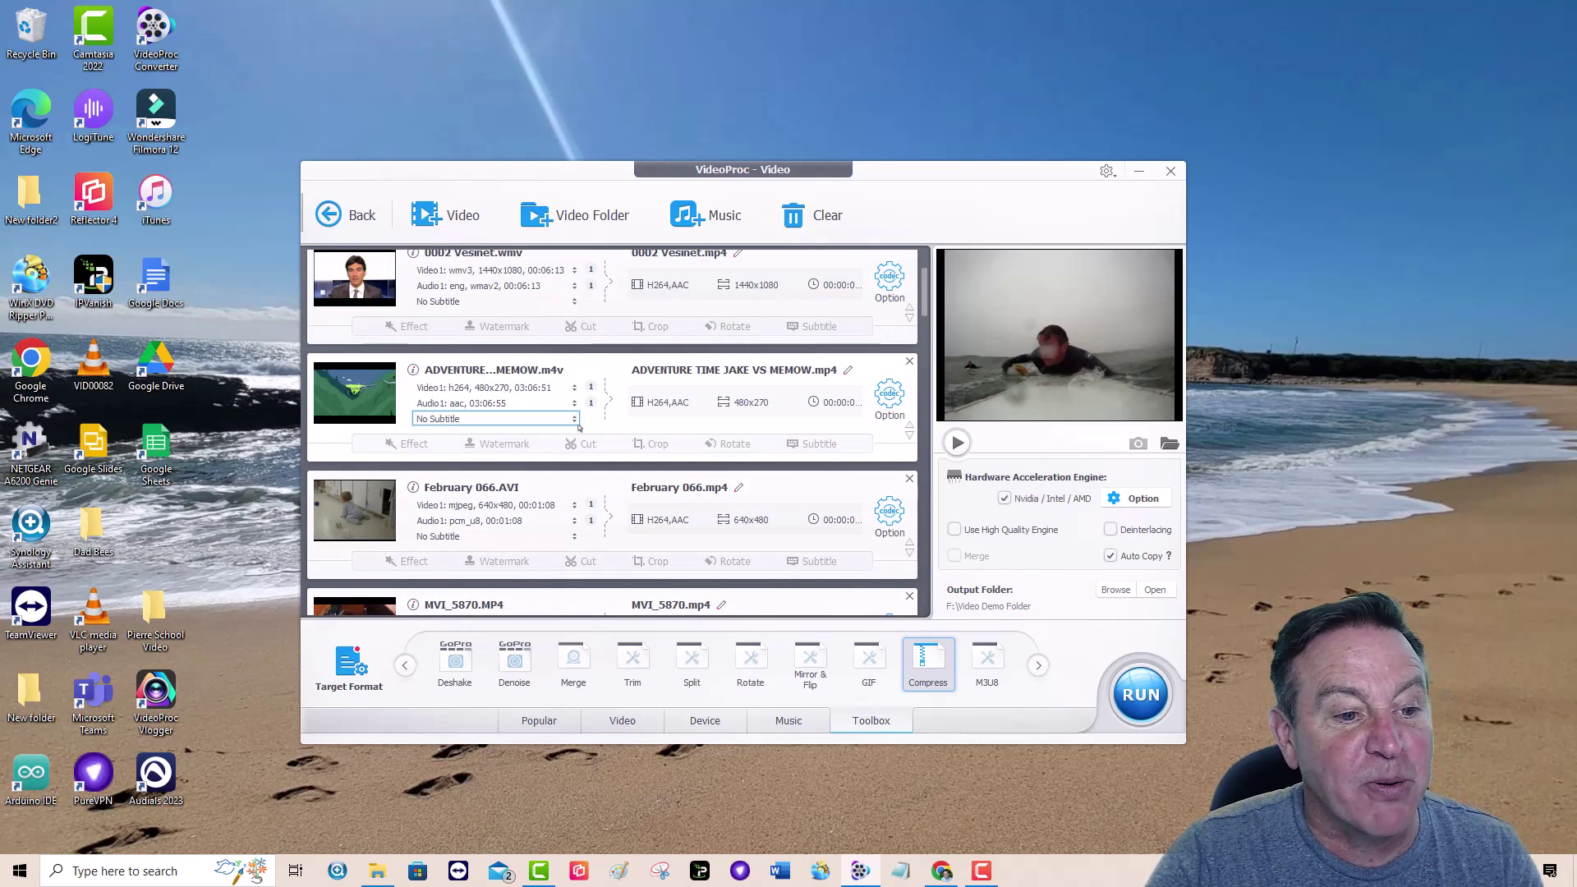
click(610, 368)
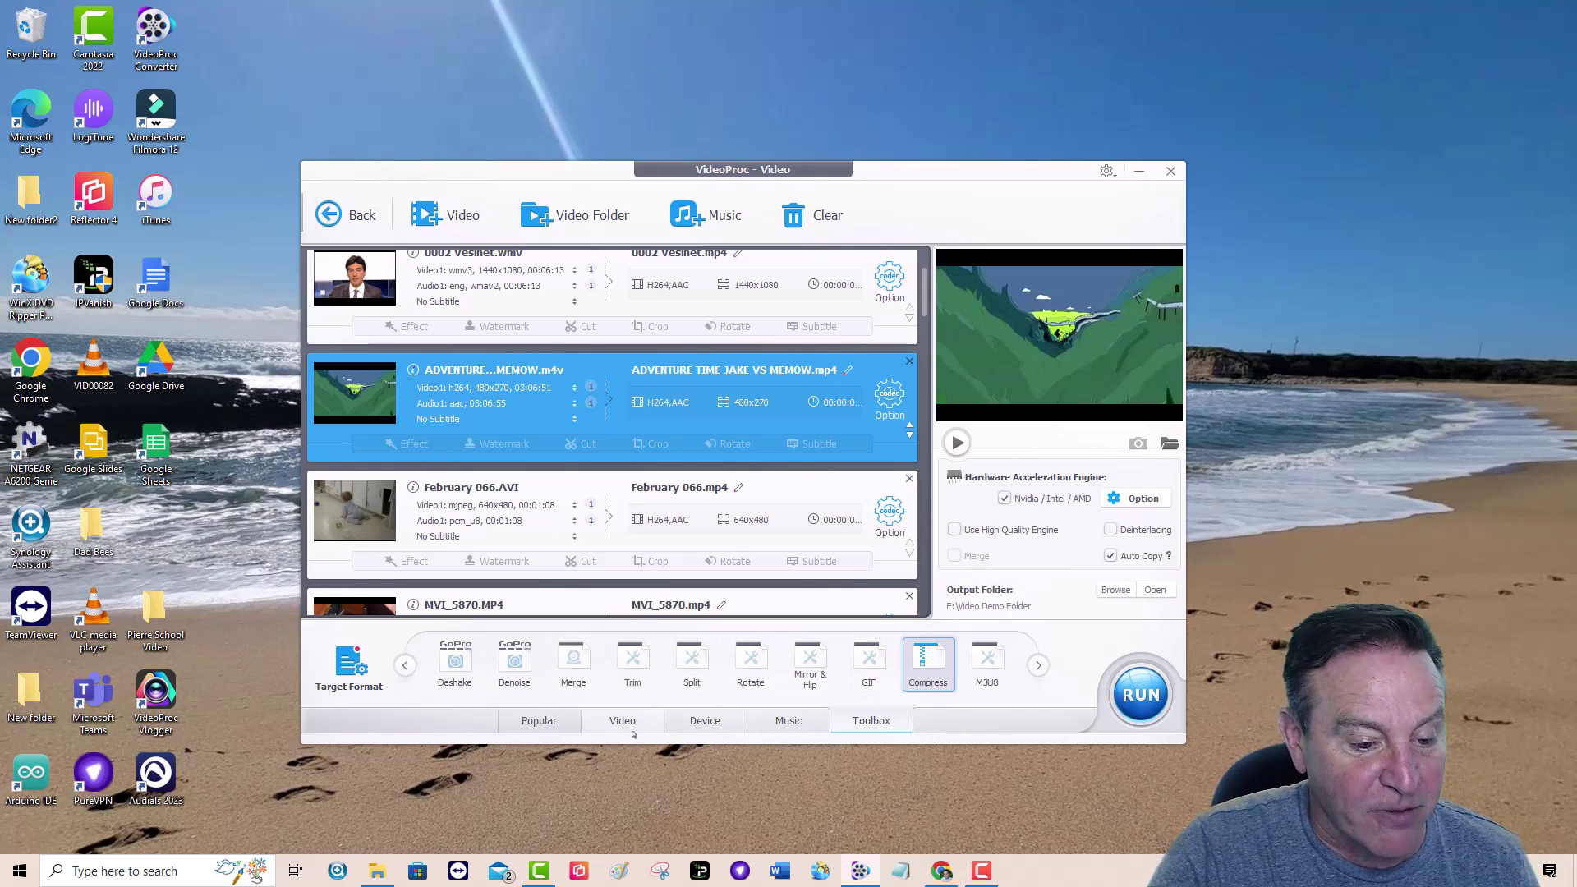
click(633, 731)
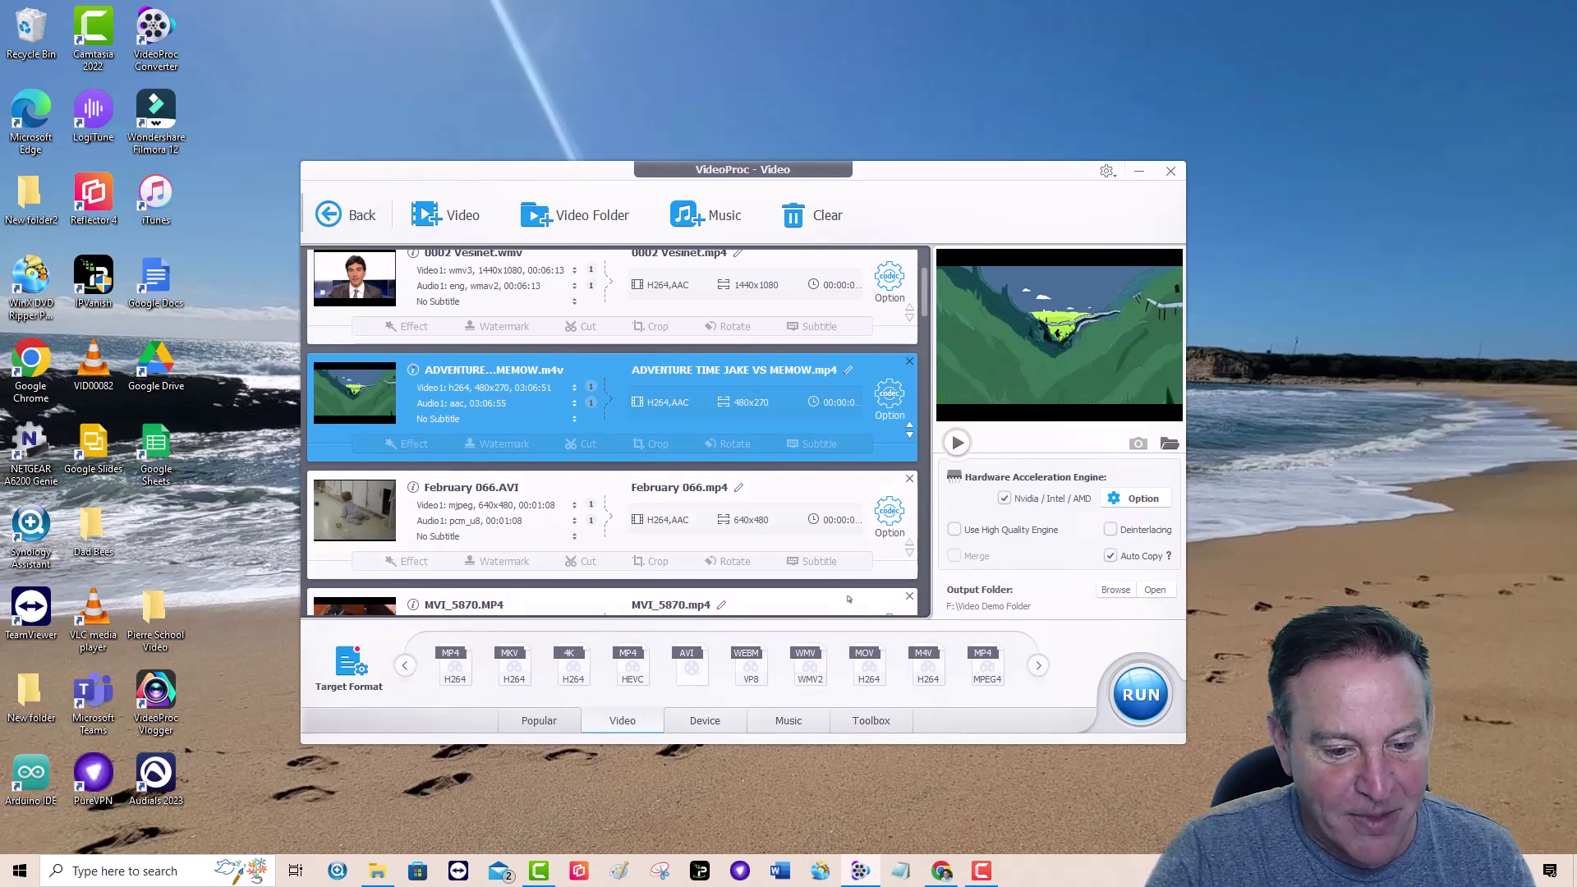
click(869, 733)
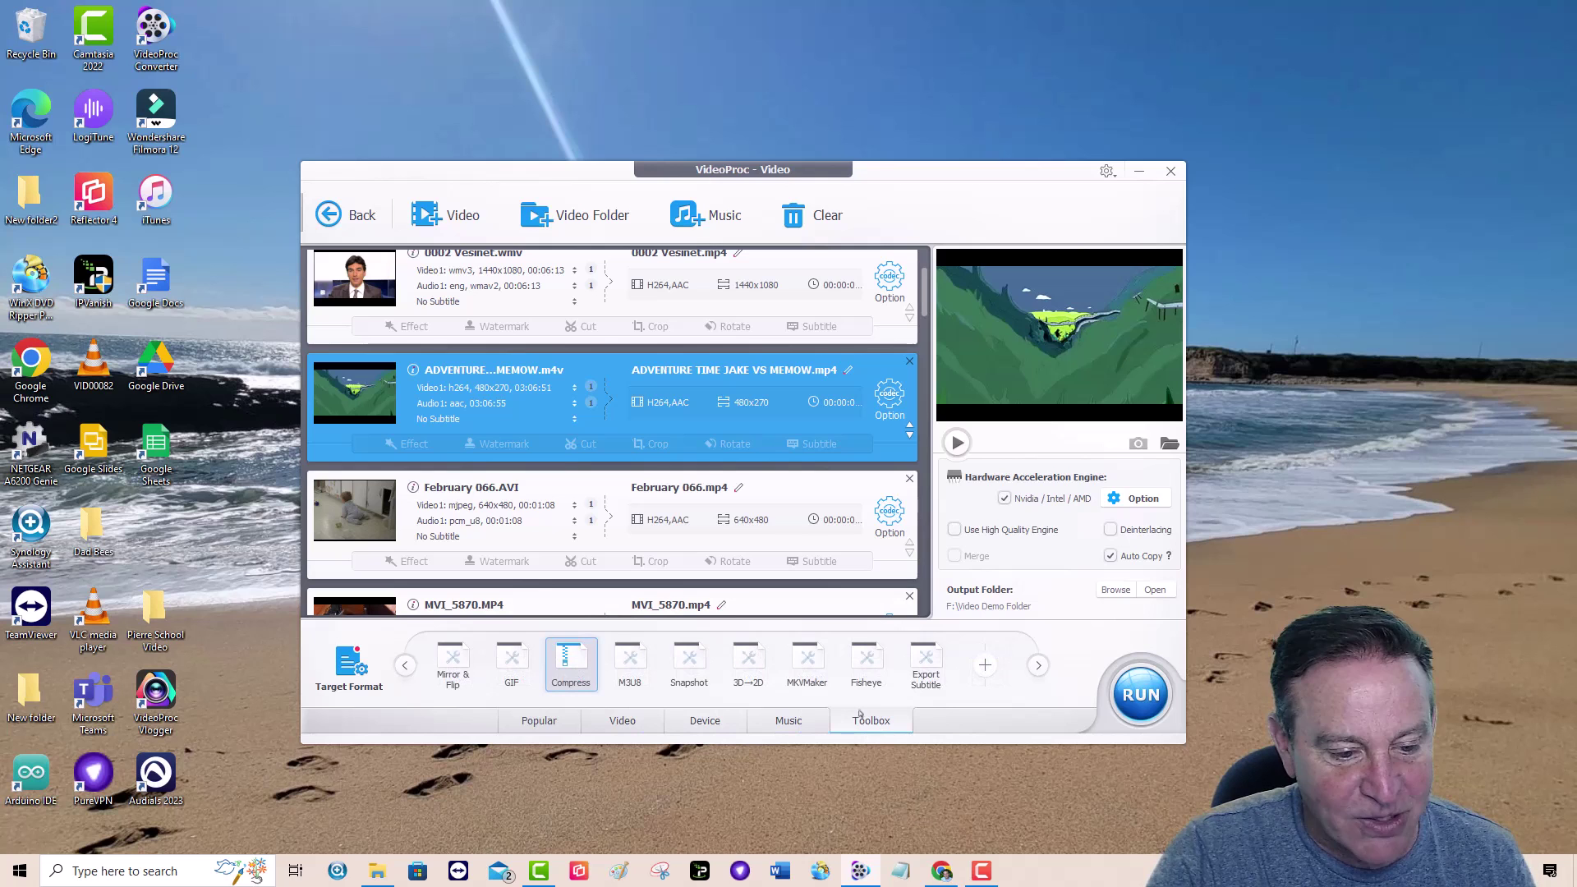
double_click(569, 661)
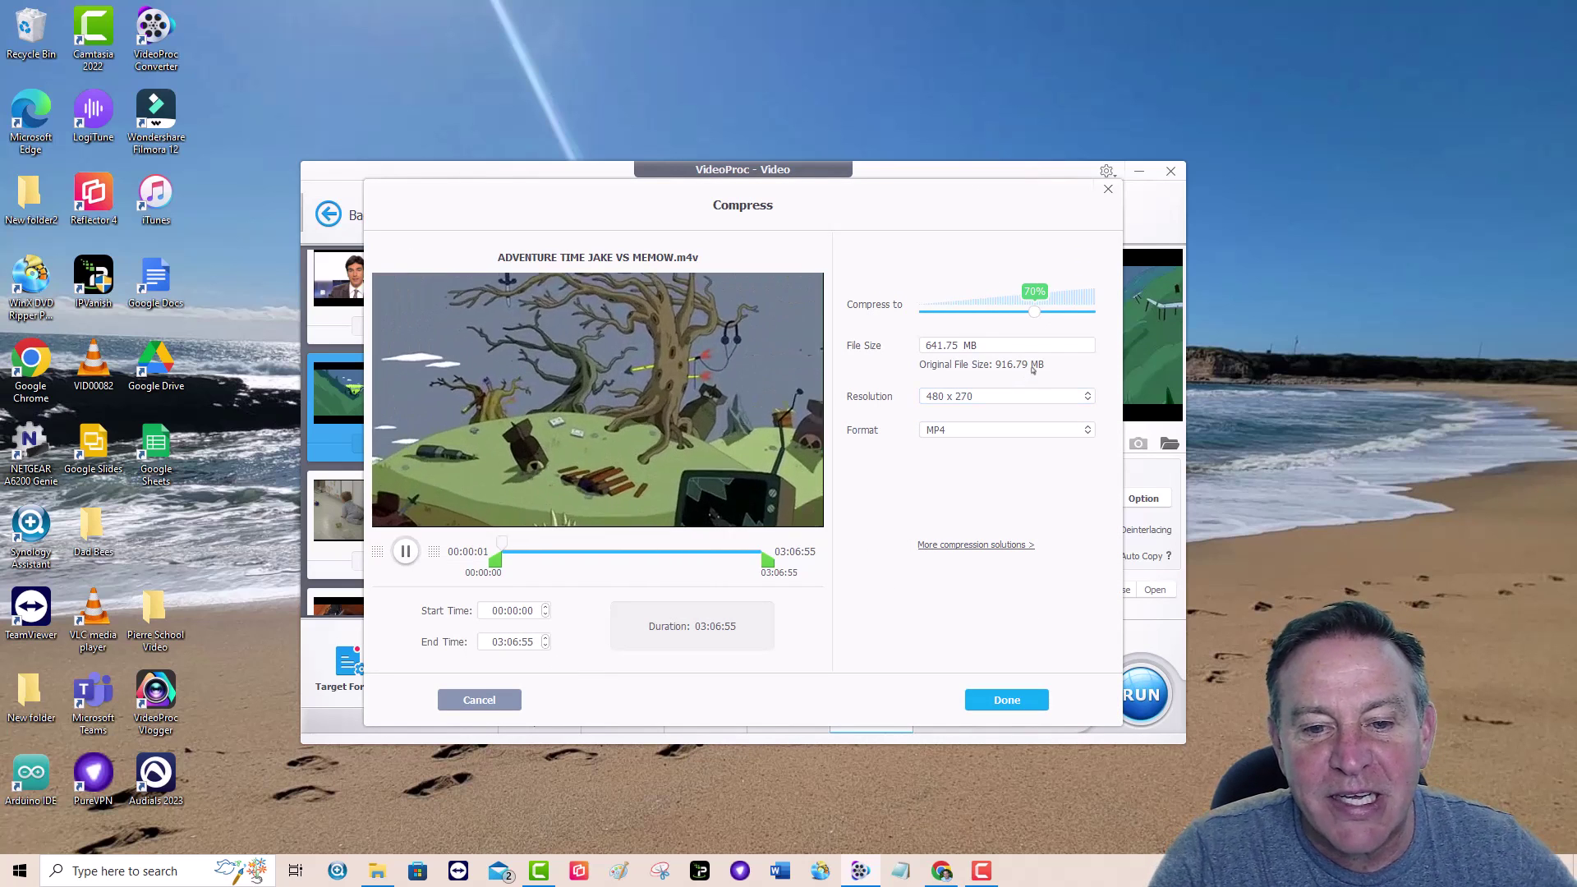
click(1033, 313)
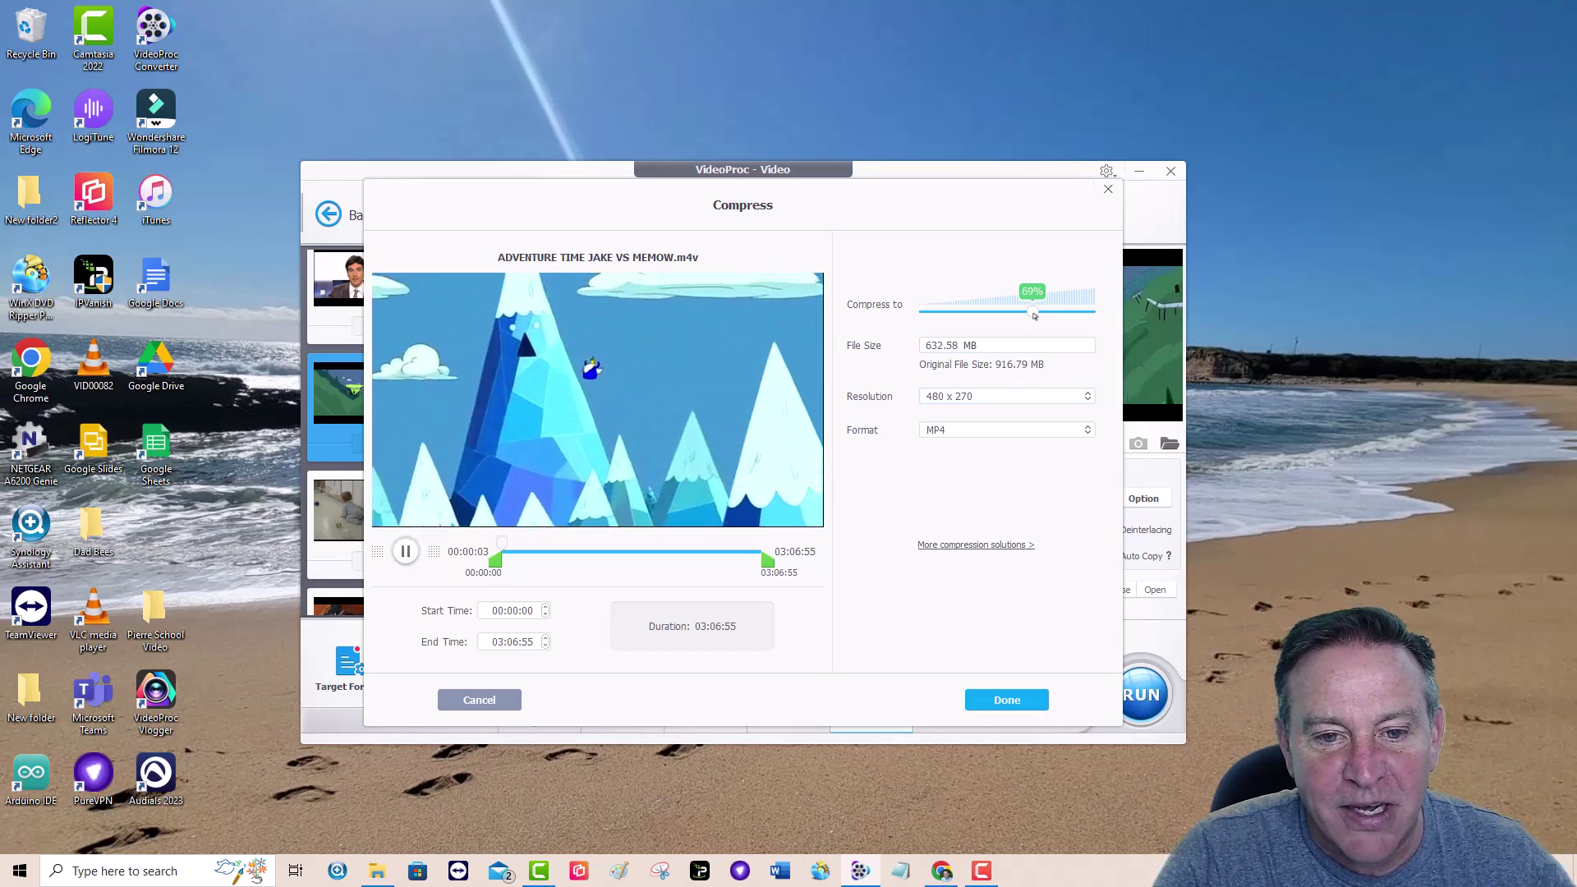
drag(1033, 313, 1002, 323)
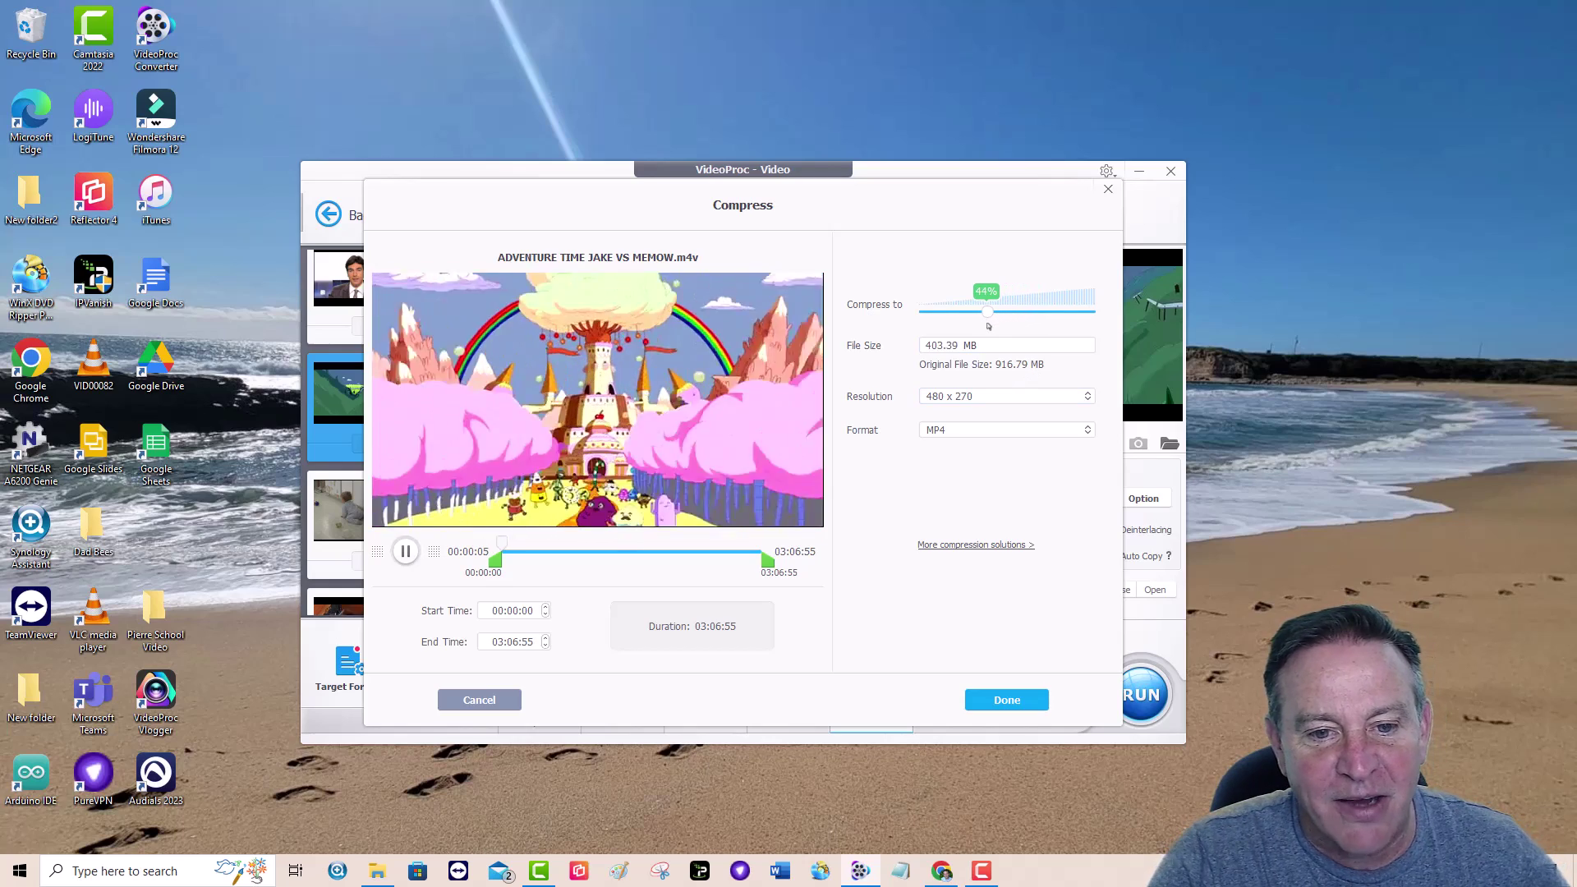
drag(988, 326, 978, 327)
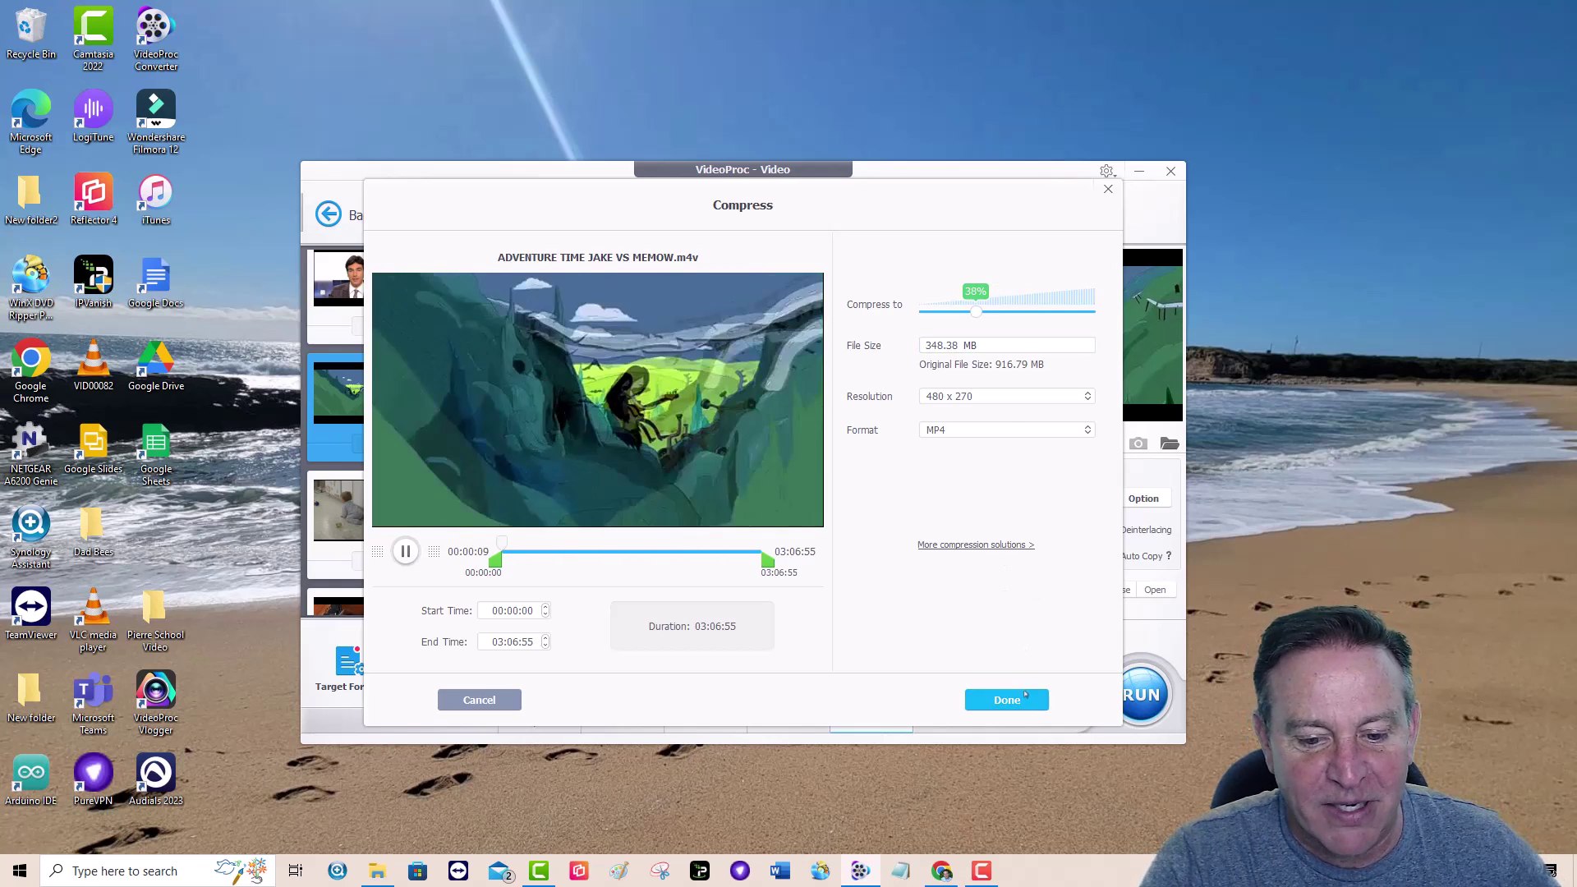
click(1025, 696)
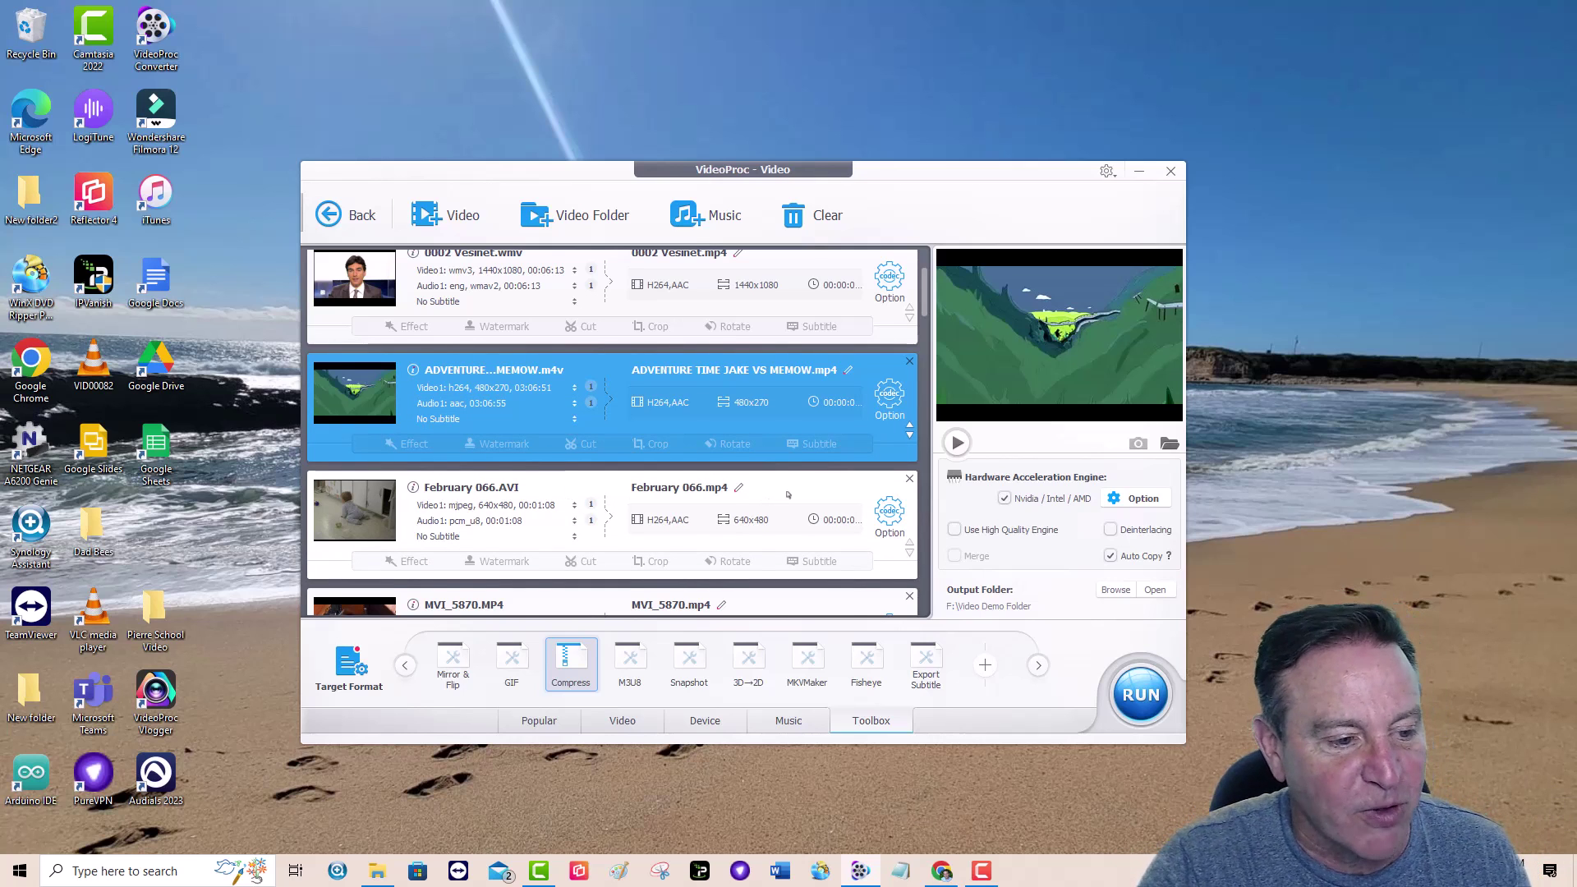
Step: Select MVI_5870.MP4 and choose Trim from the Toolbox's earlier tools
scroll(788, 493, down, 4)
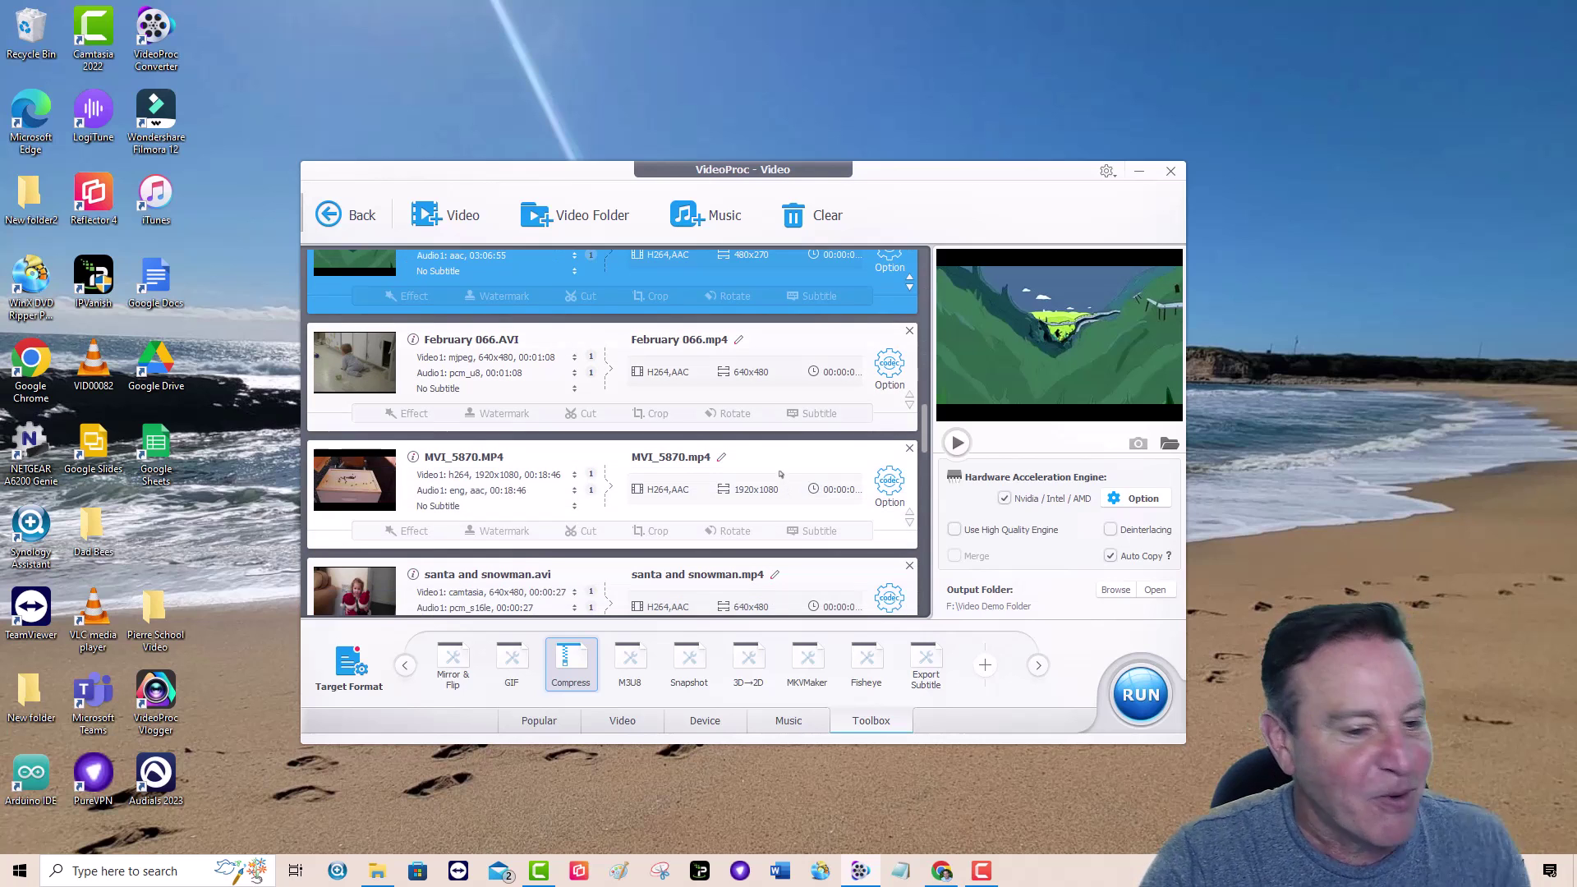
click(793, 461)
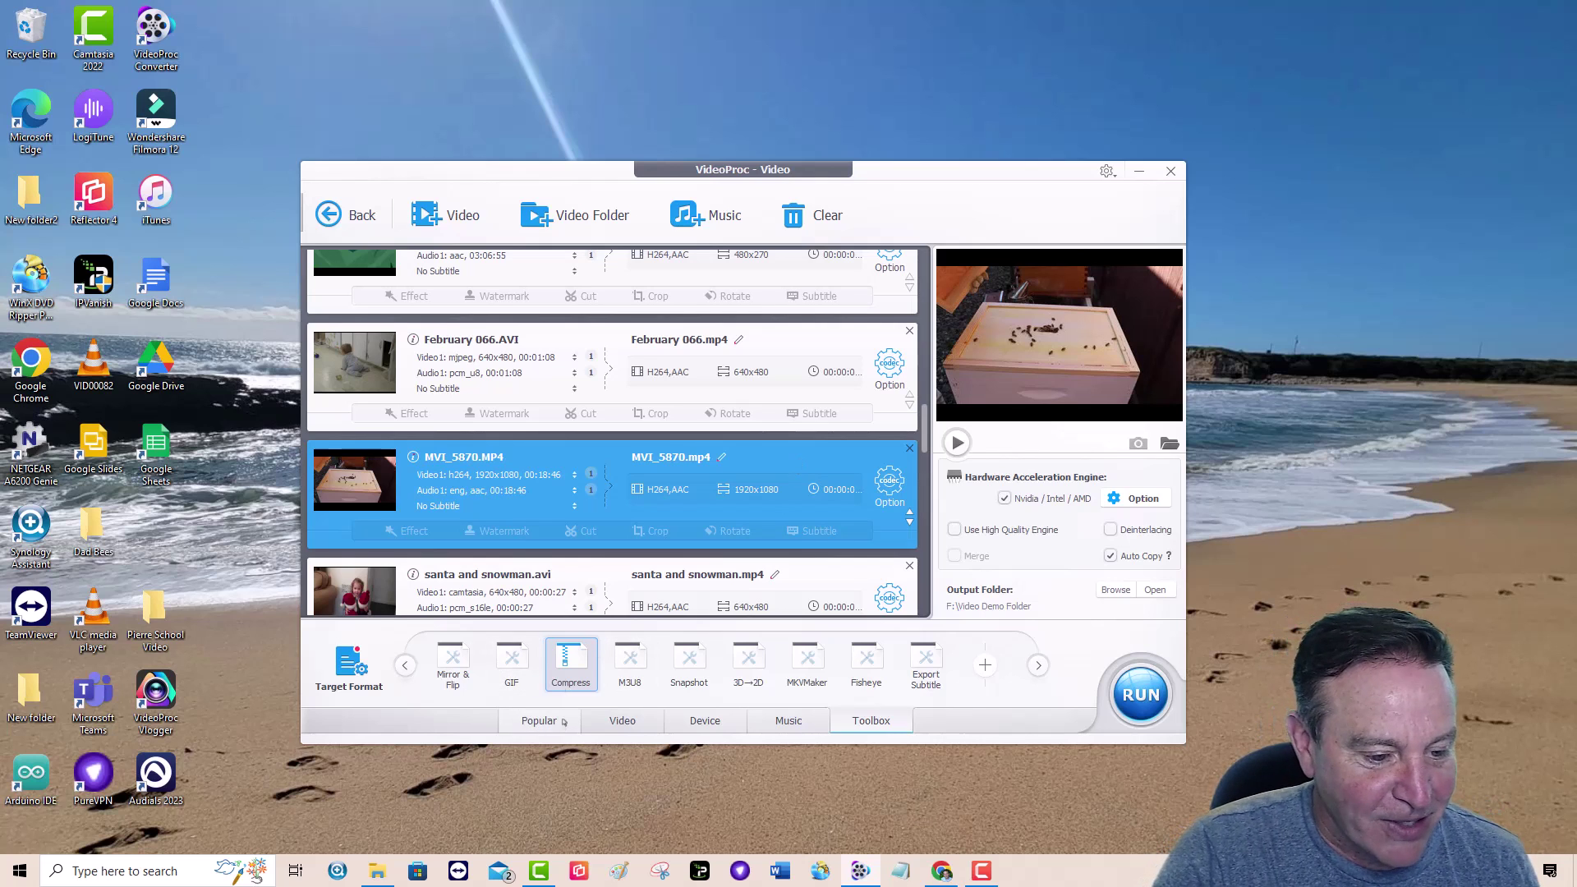
click(405, 666)
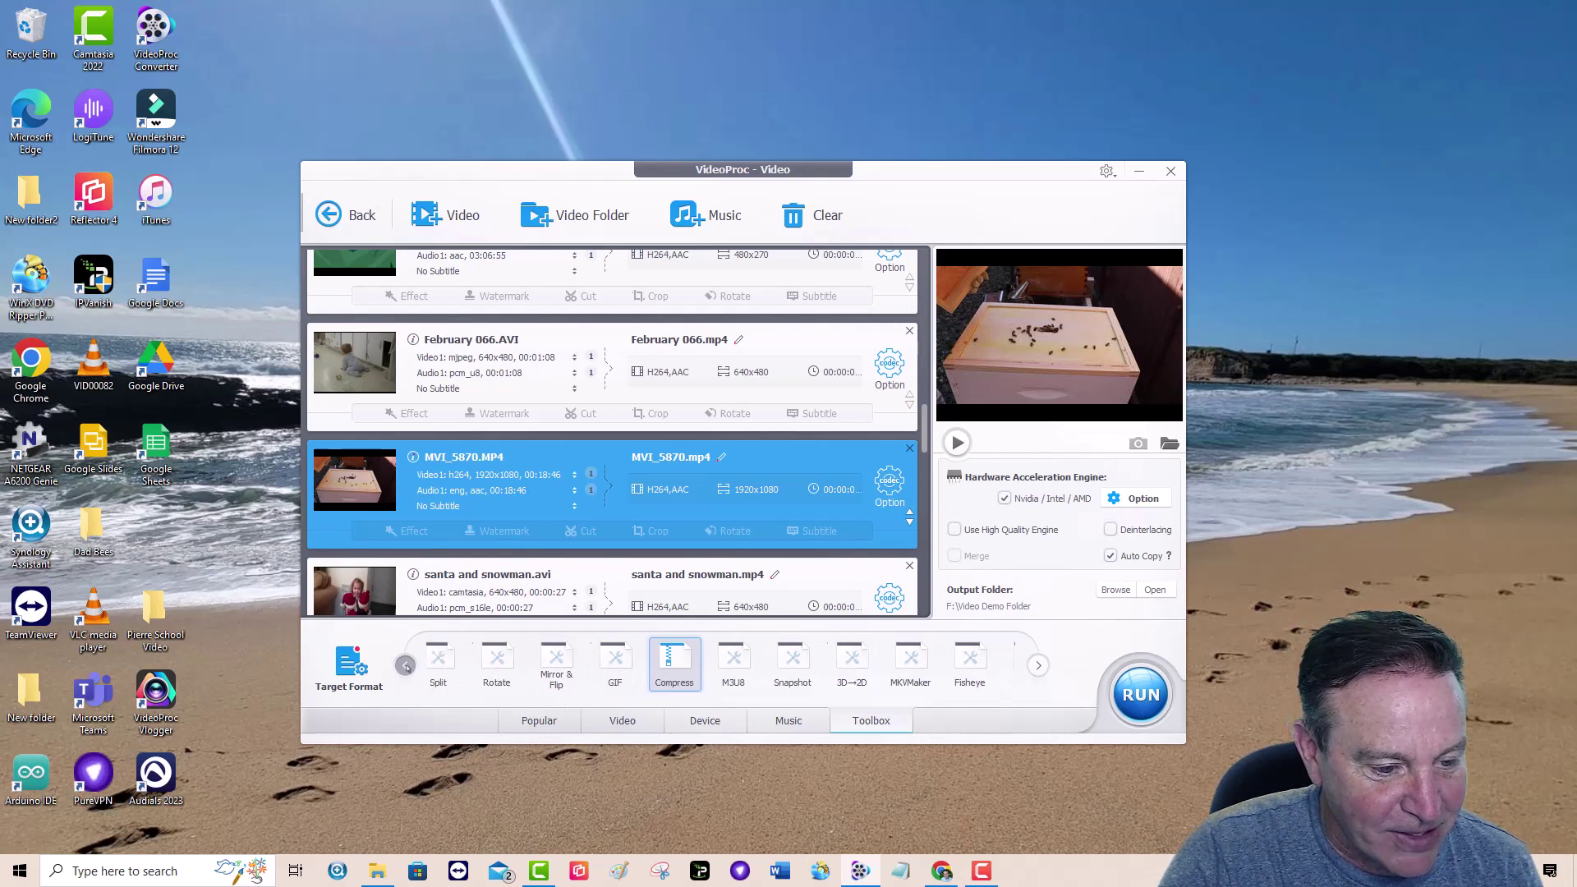
click(405, 665)
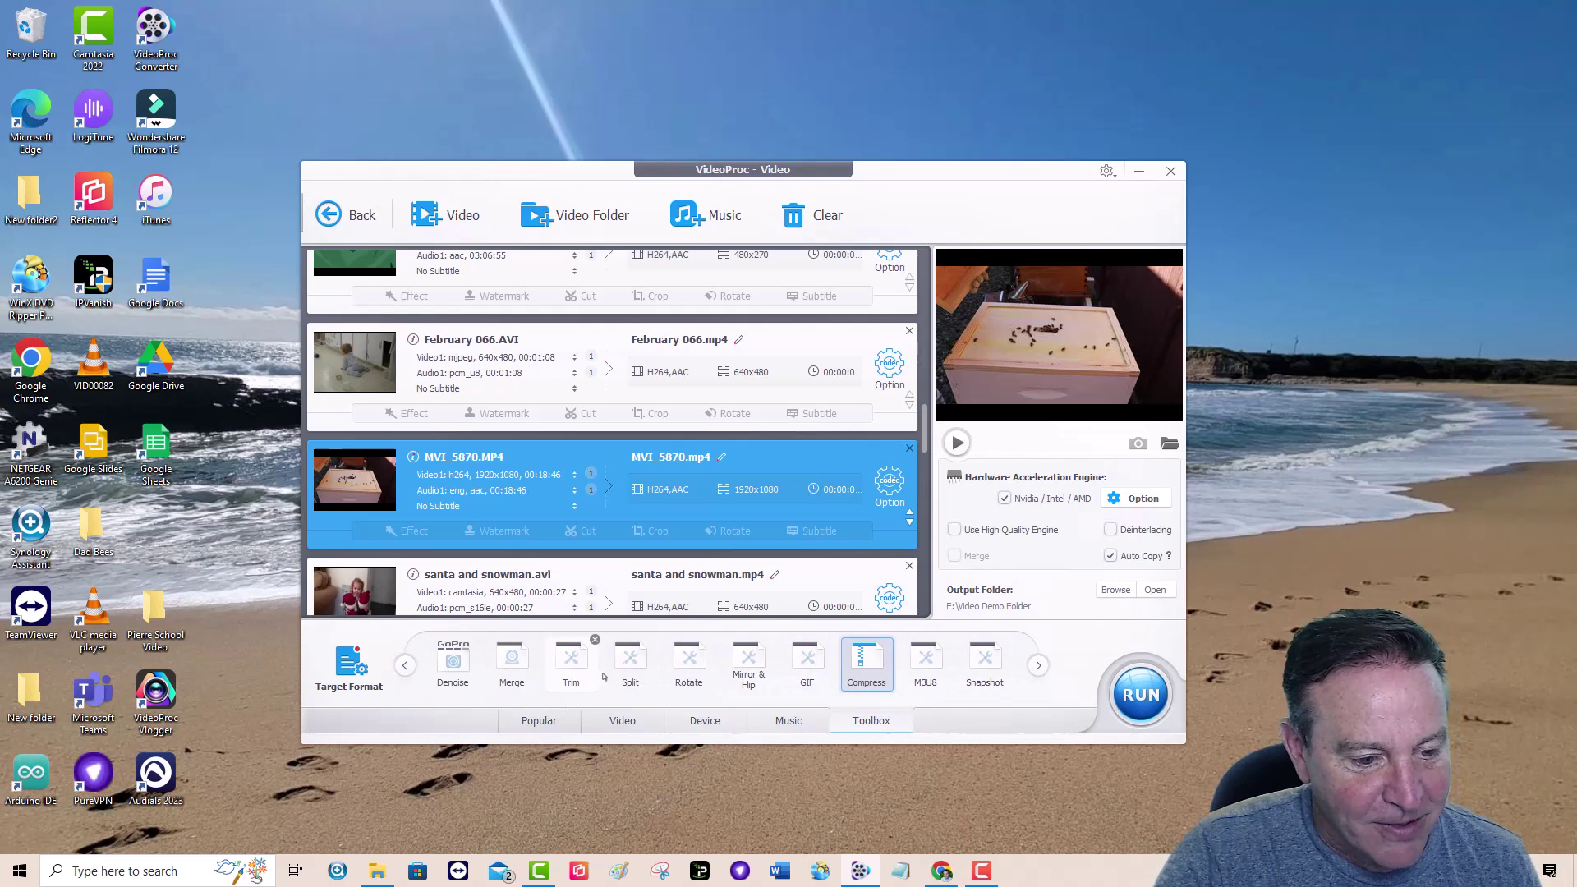
click(590, 662)
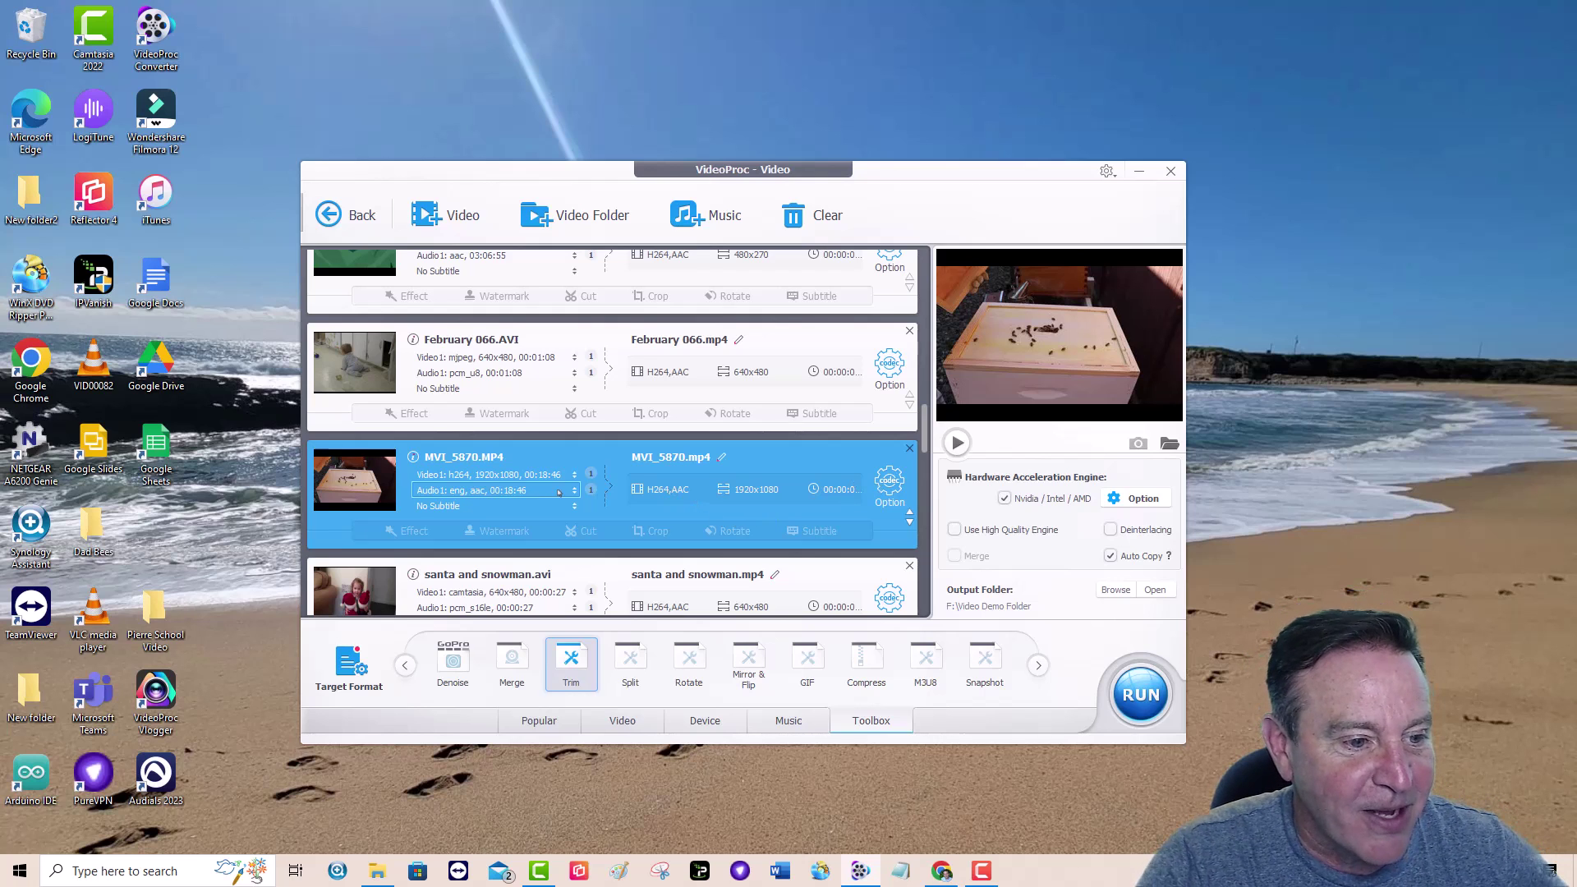
Step: Trim MVI_5870.MP4 to keep 00:02:43 through 00:03:23, a 40-second section
click(575, 657)
drag(503, 563, 525, 561)
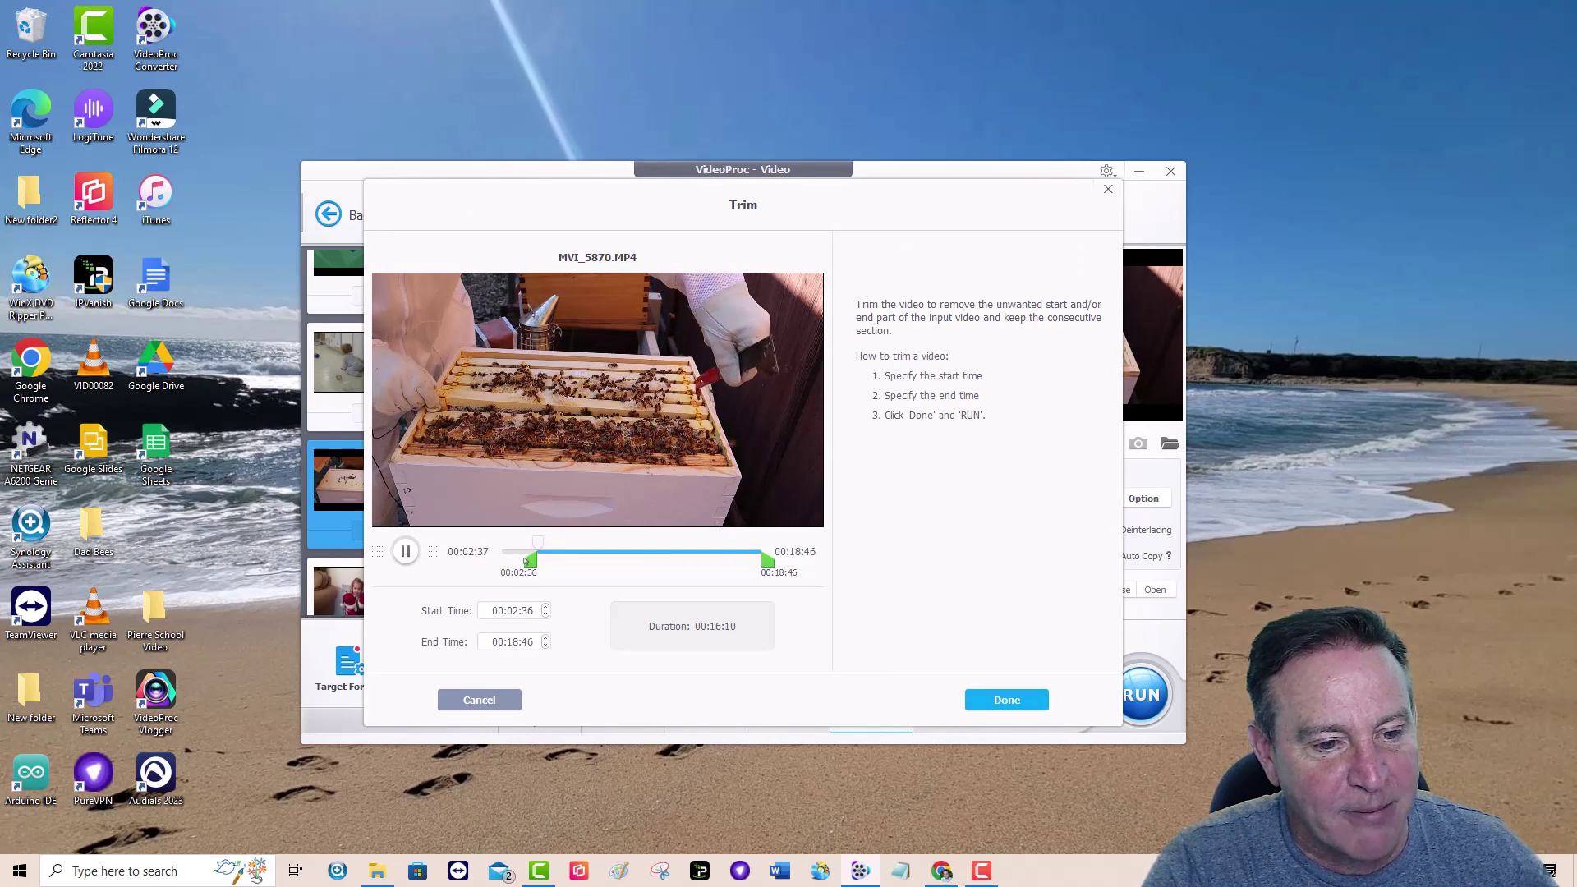
drag(530, 561, 525, 563)
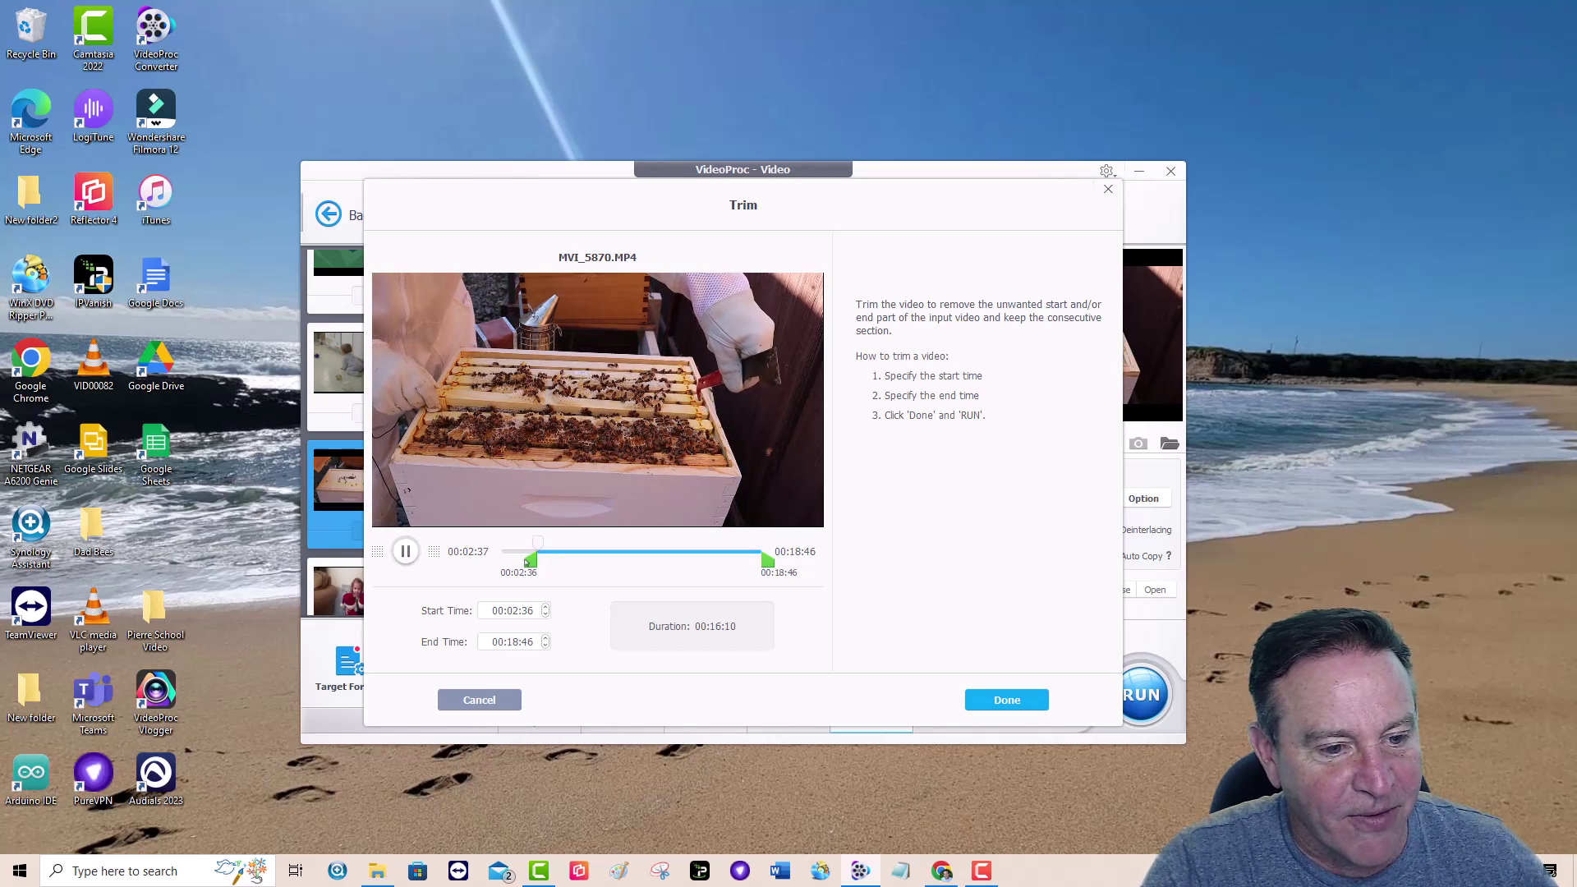
click(405, 552)
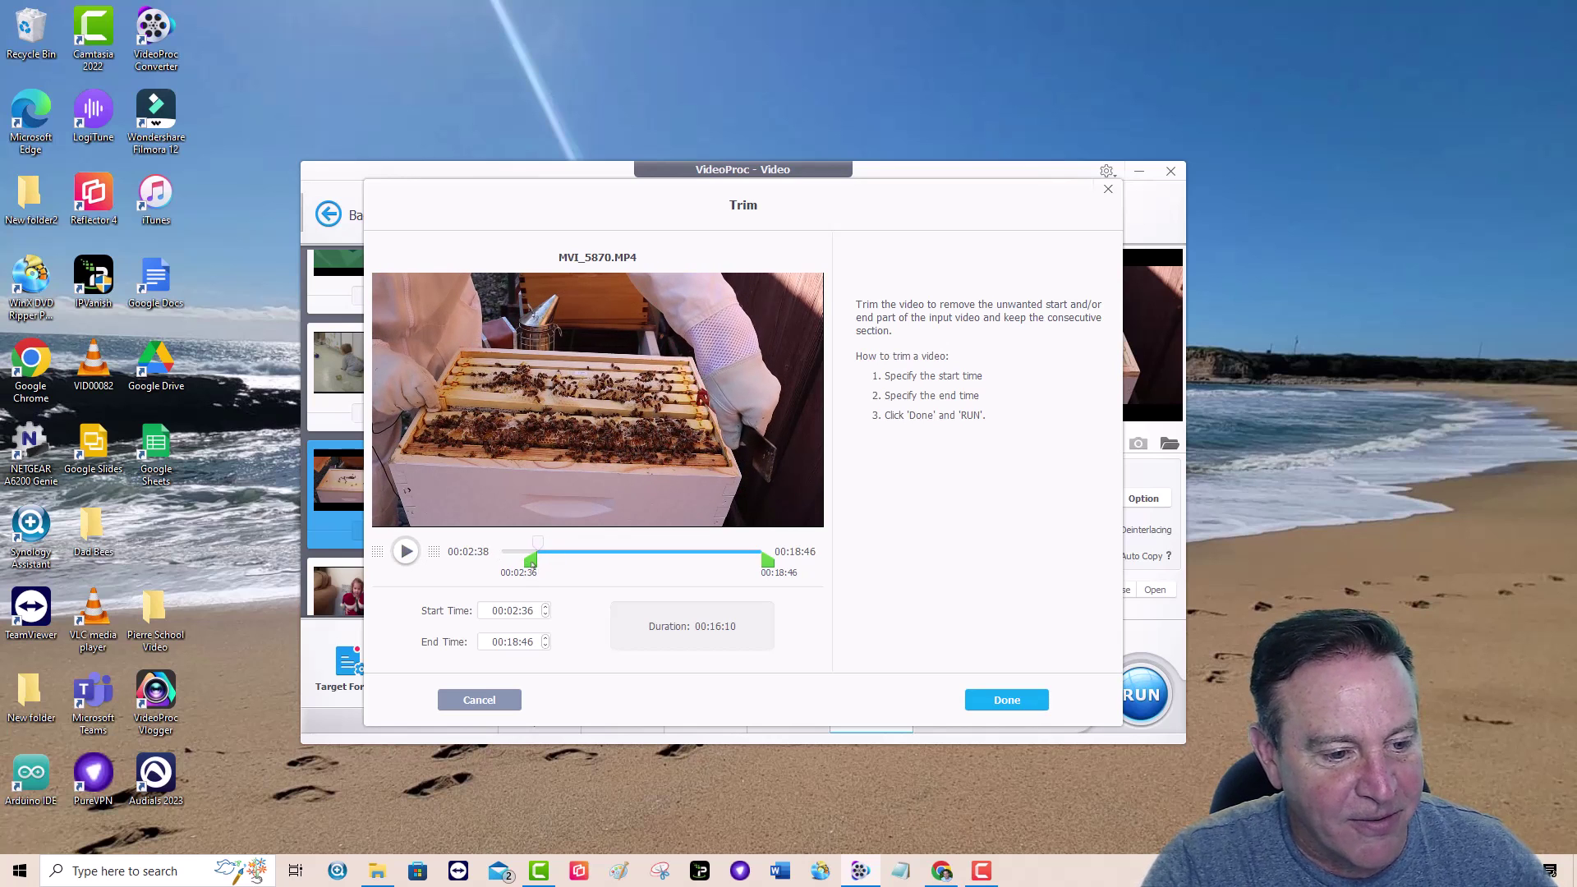
drag(529, 563, 533, 565)
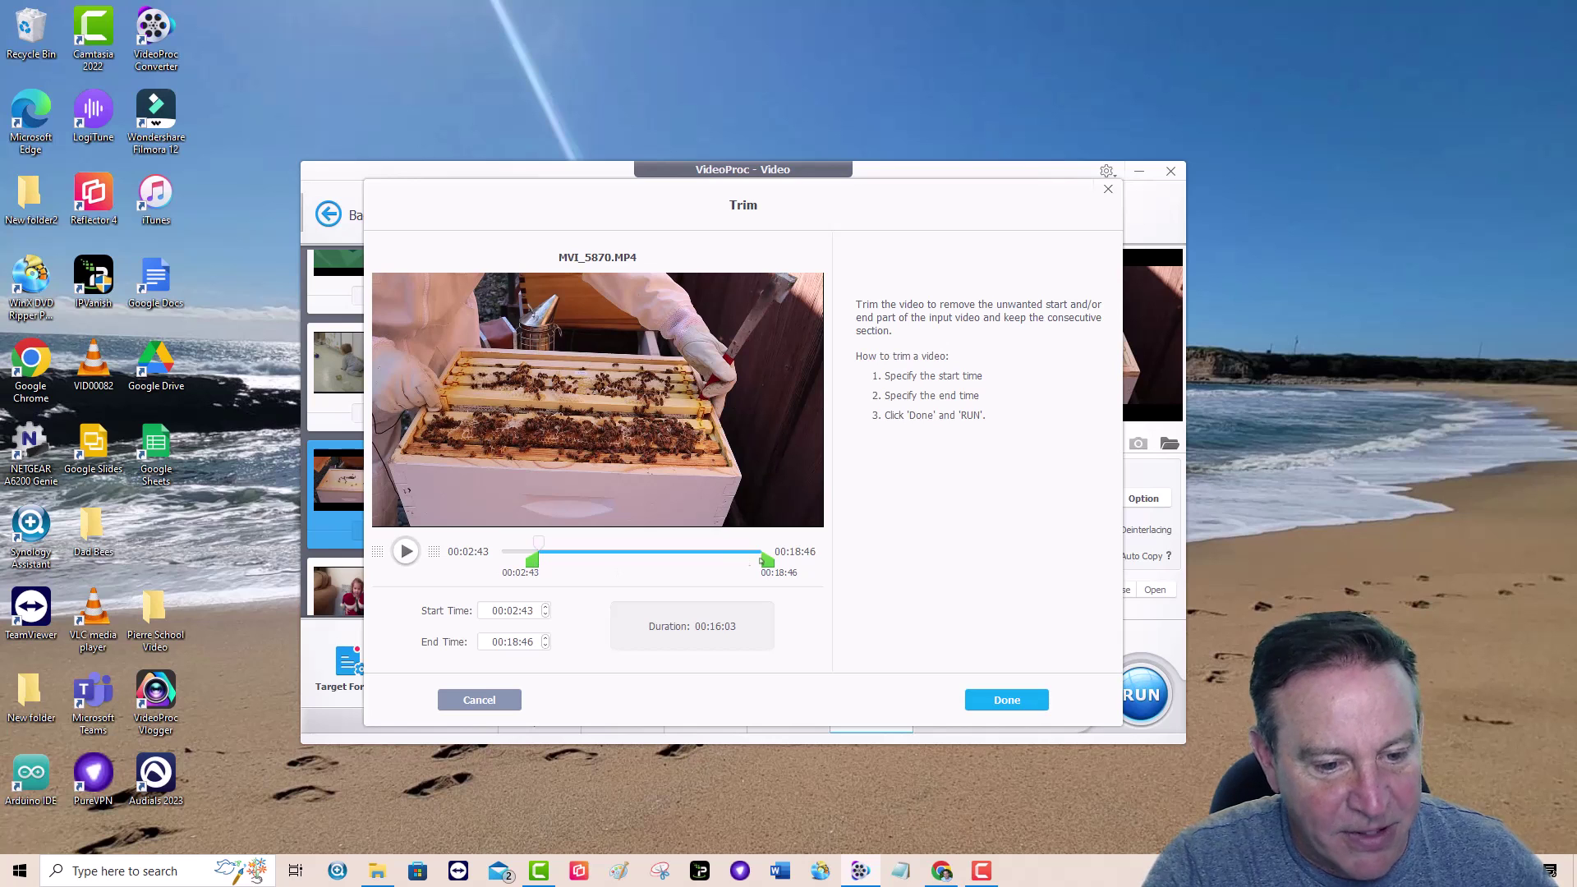
drag(766, 563, 551, 563)
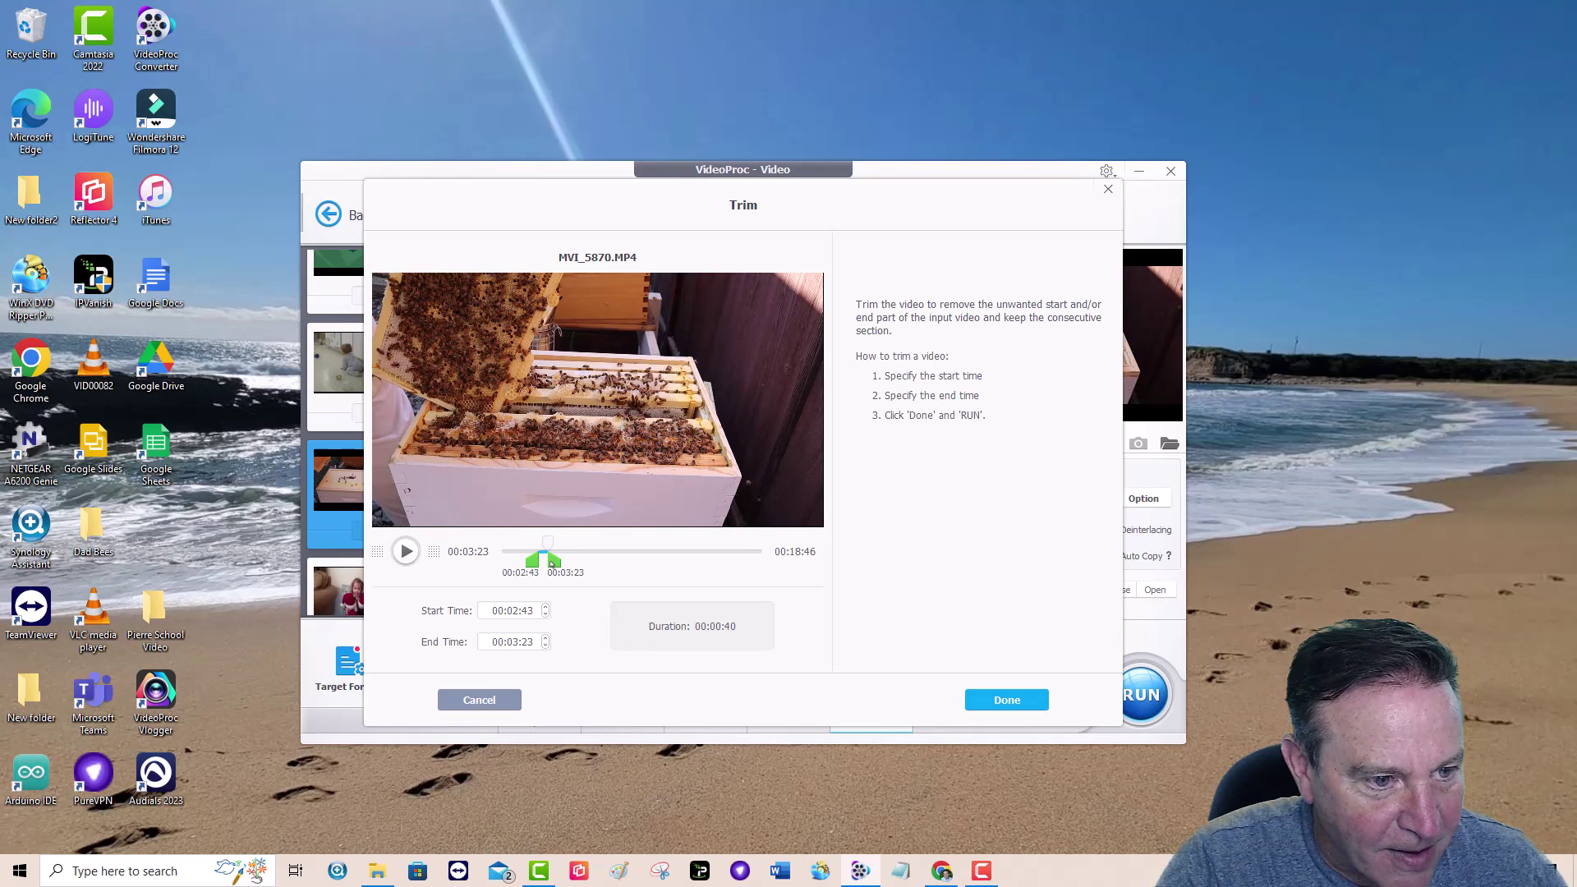
click(1007, 701)
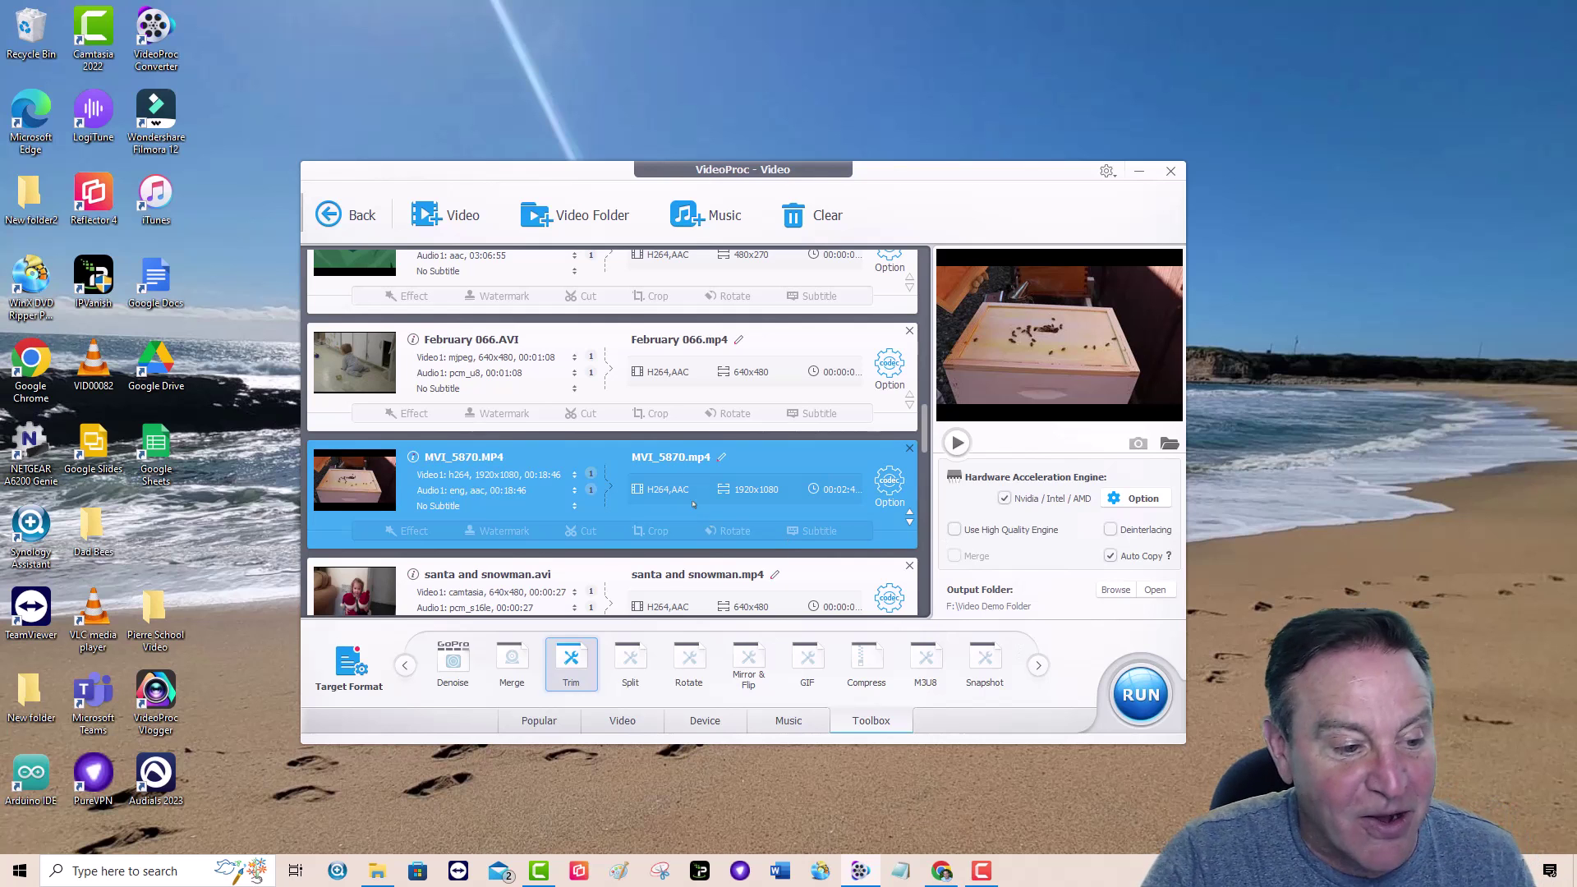
scroll(810, 342, down, 3)
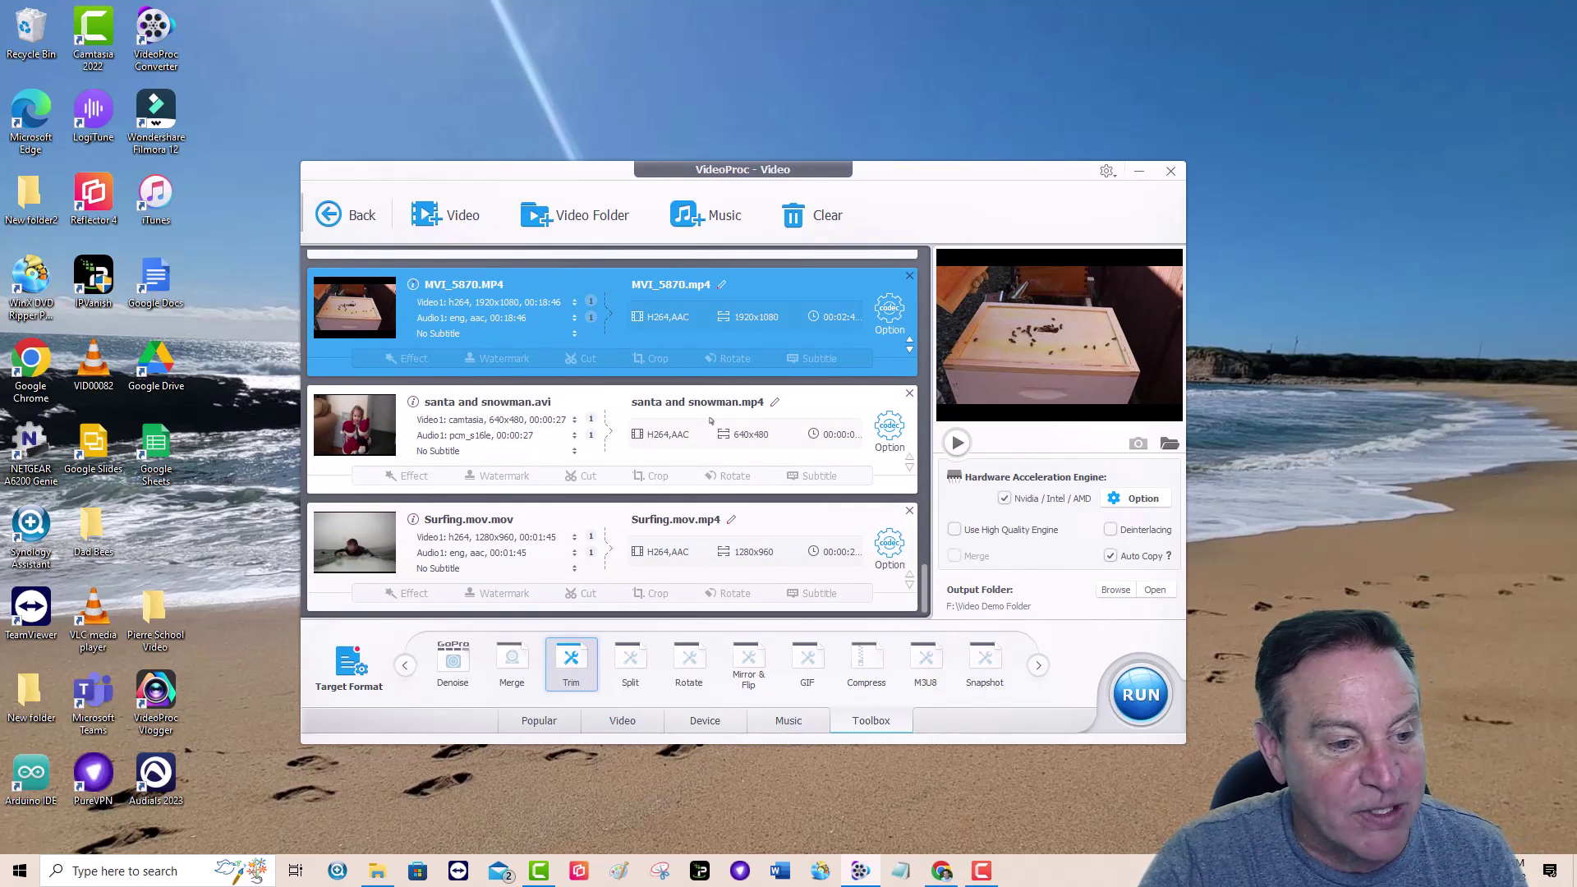
scroll(706, 418, down, 1)
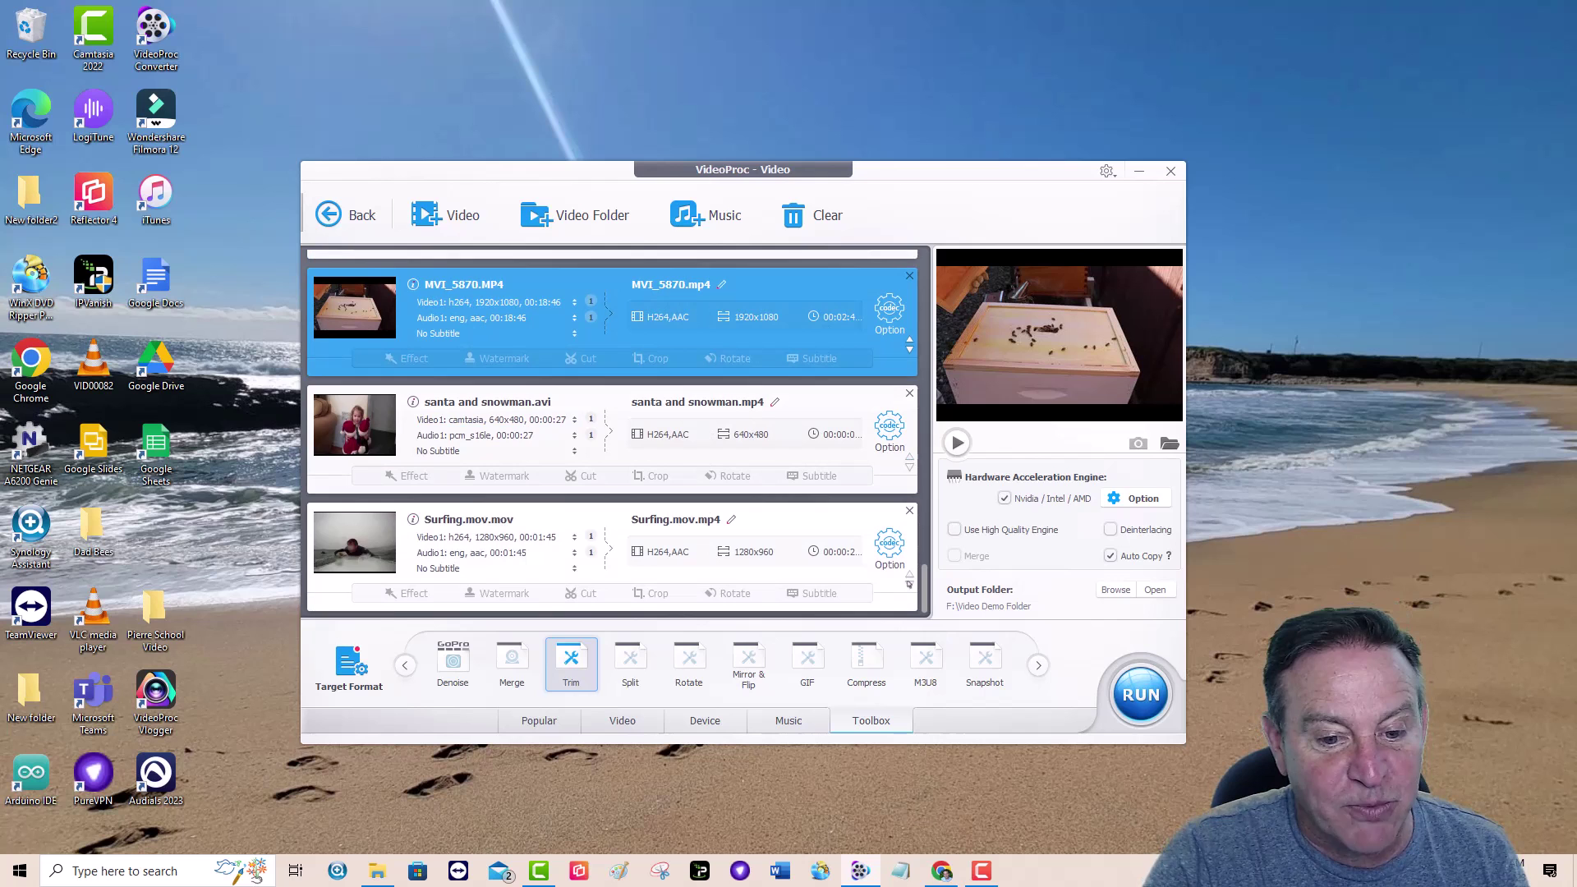
Step: Move Surfing.mov.mov to the top and remove ADVENTURE TIME, 0002 Vésinet and MVI_5870.MP4
click(909, 574)
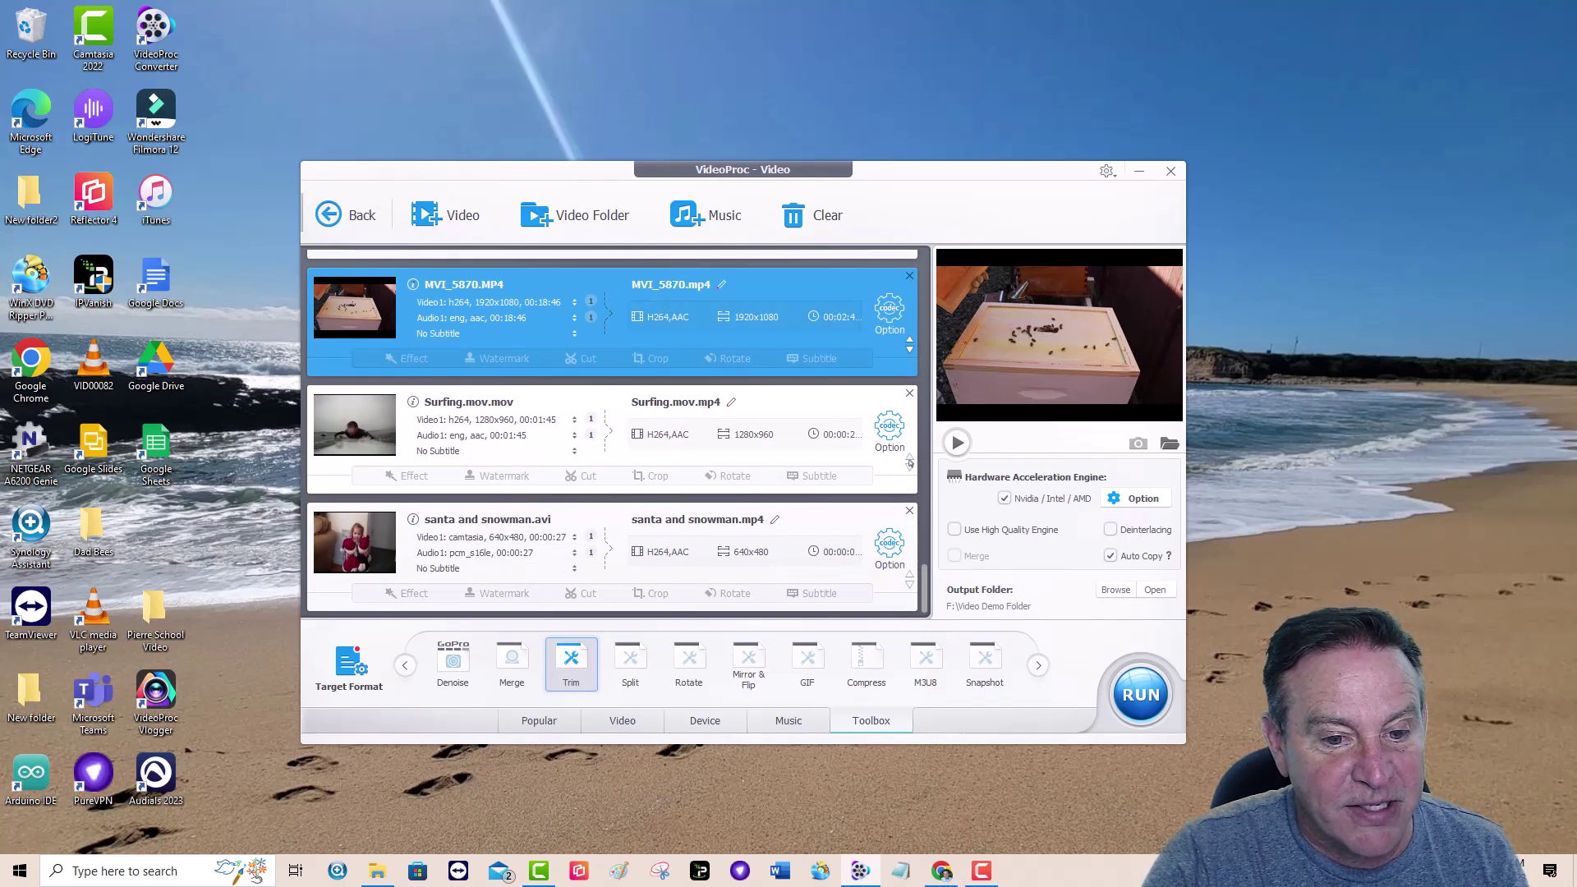
click(910, 456)
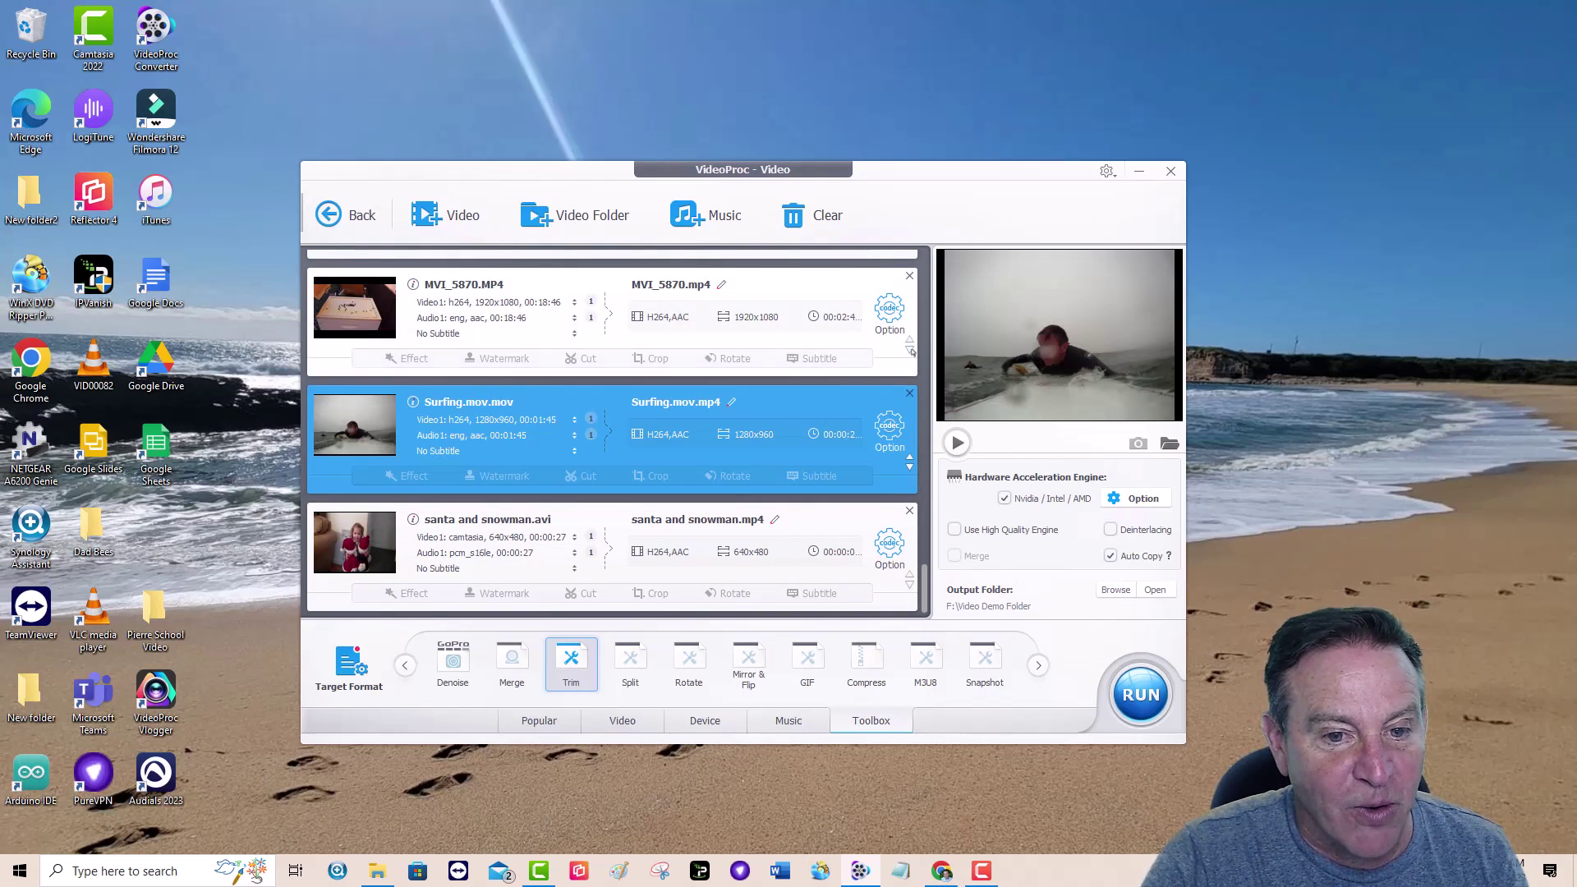
click(910, 354)
scroll(780, 422, up, 3)
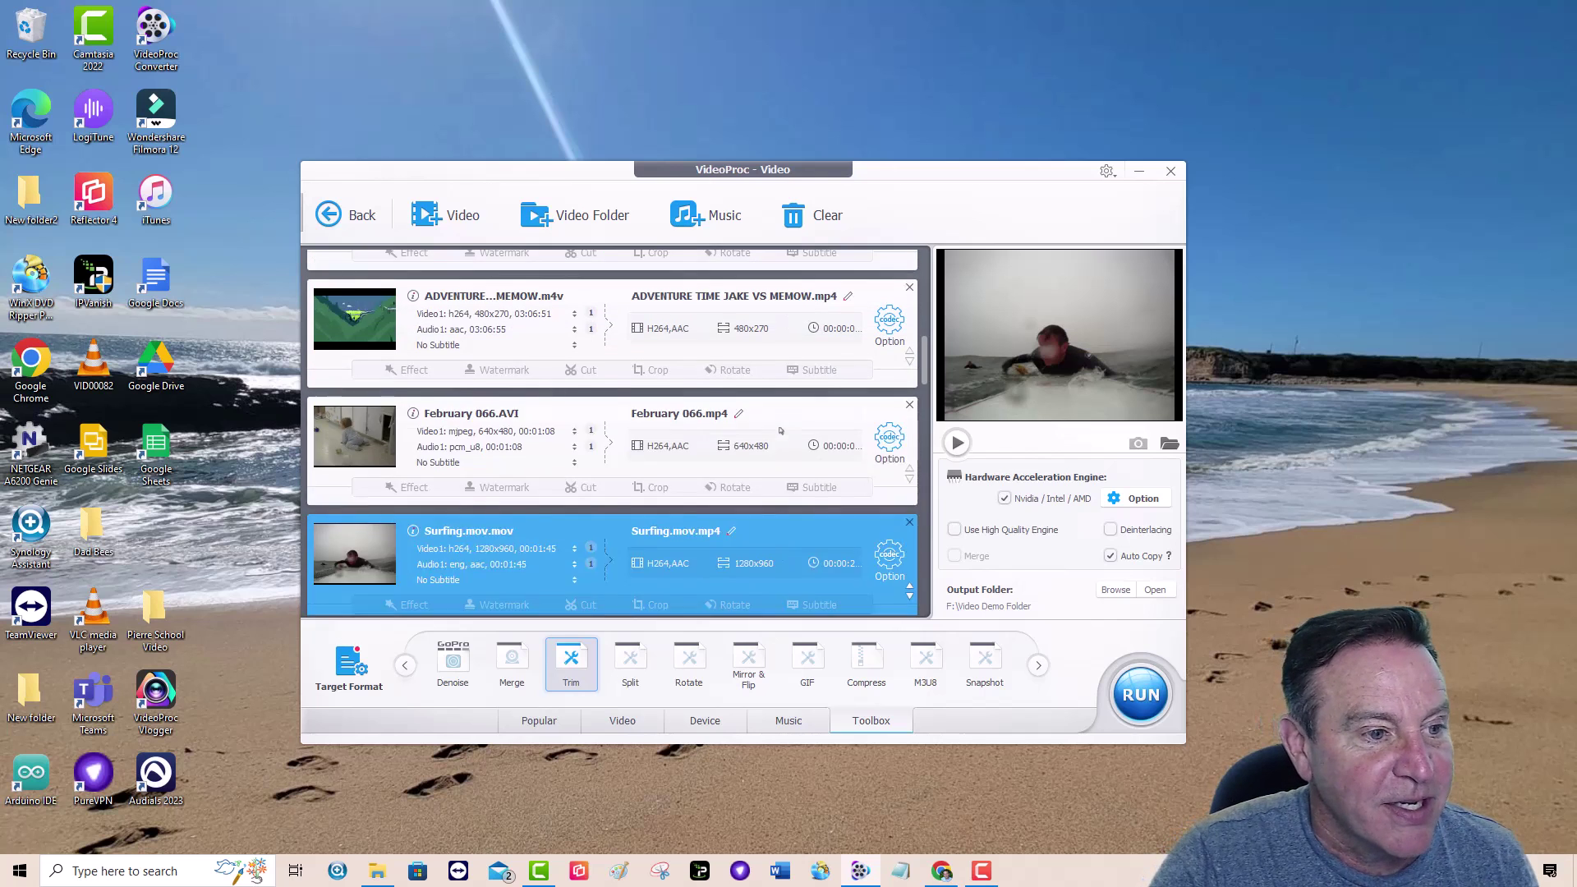
click(909, 377)
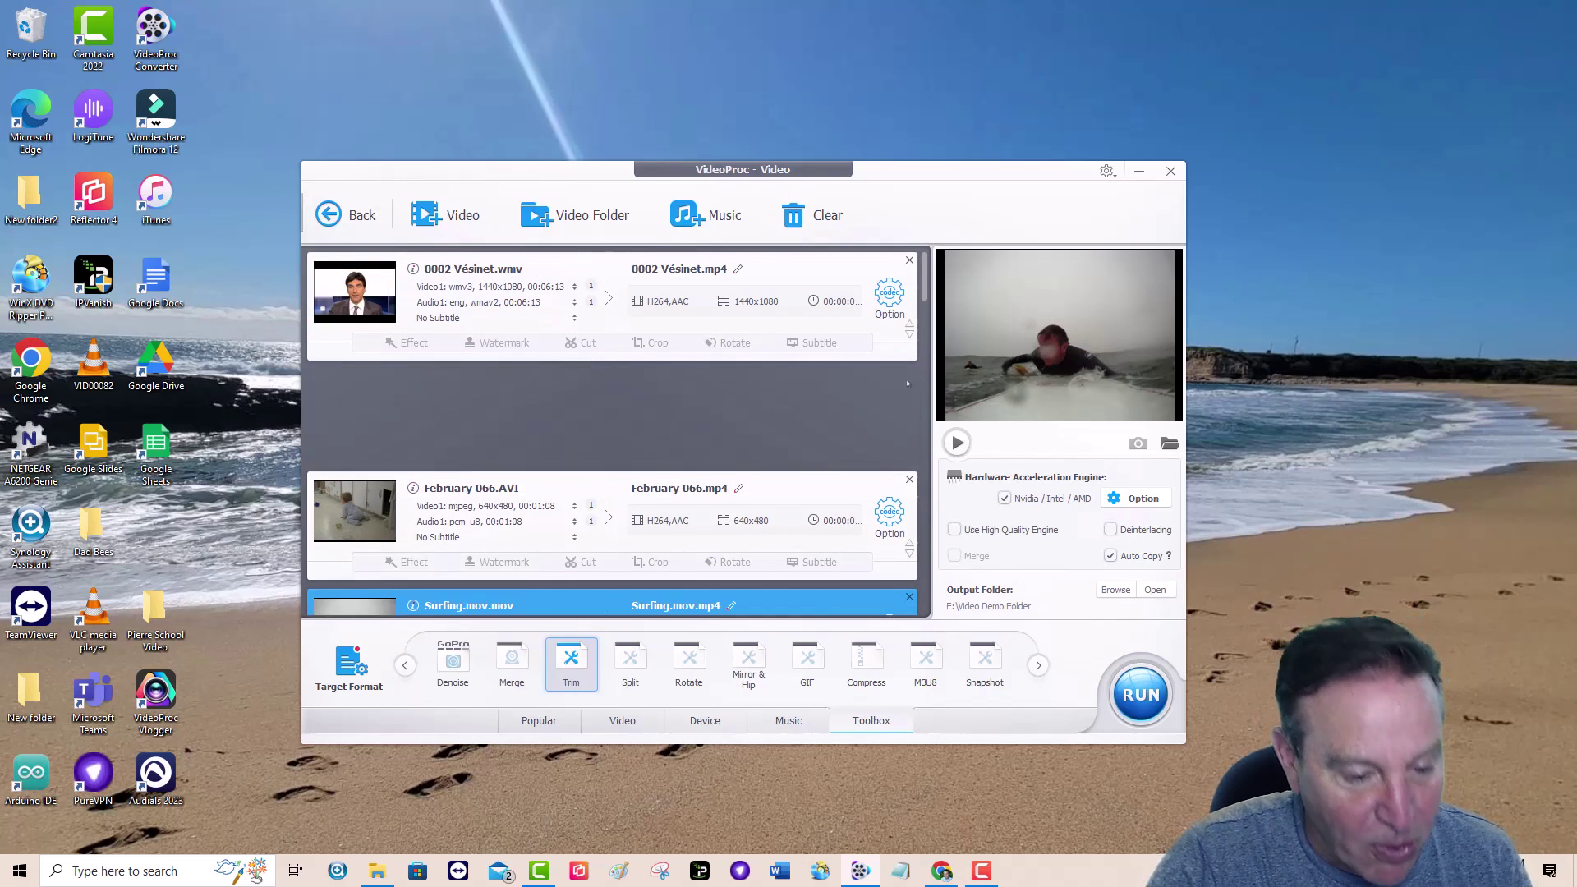
click(910, 260)
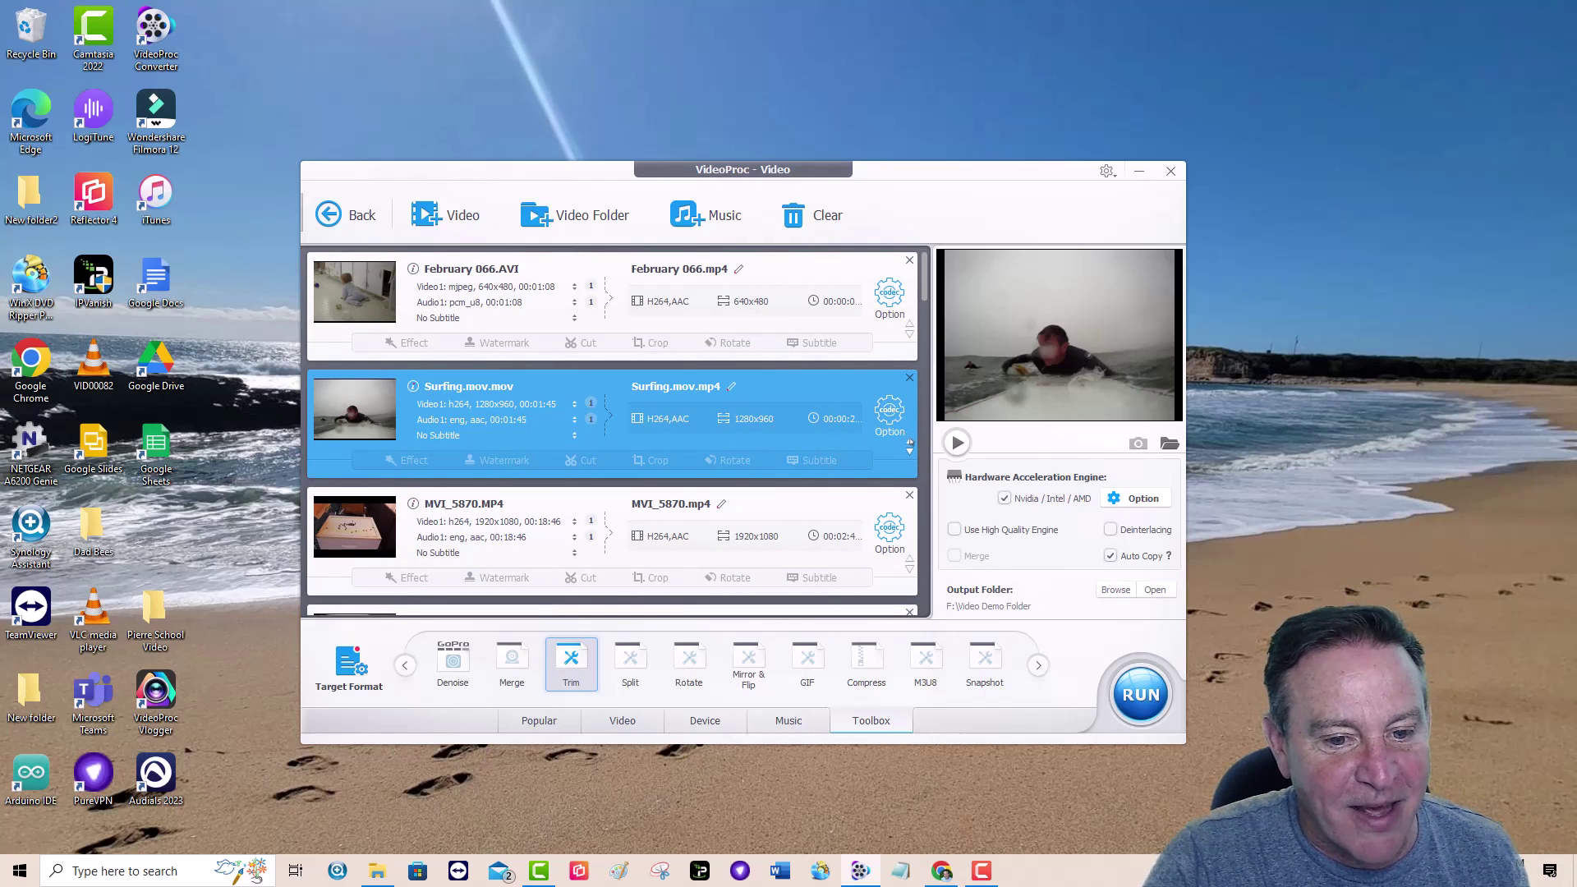
click(909, 441)
scroll(866, 477, down, 1)
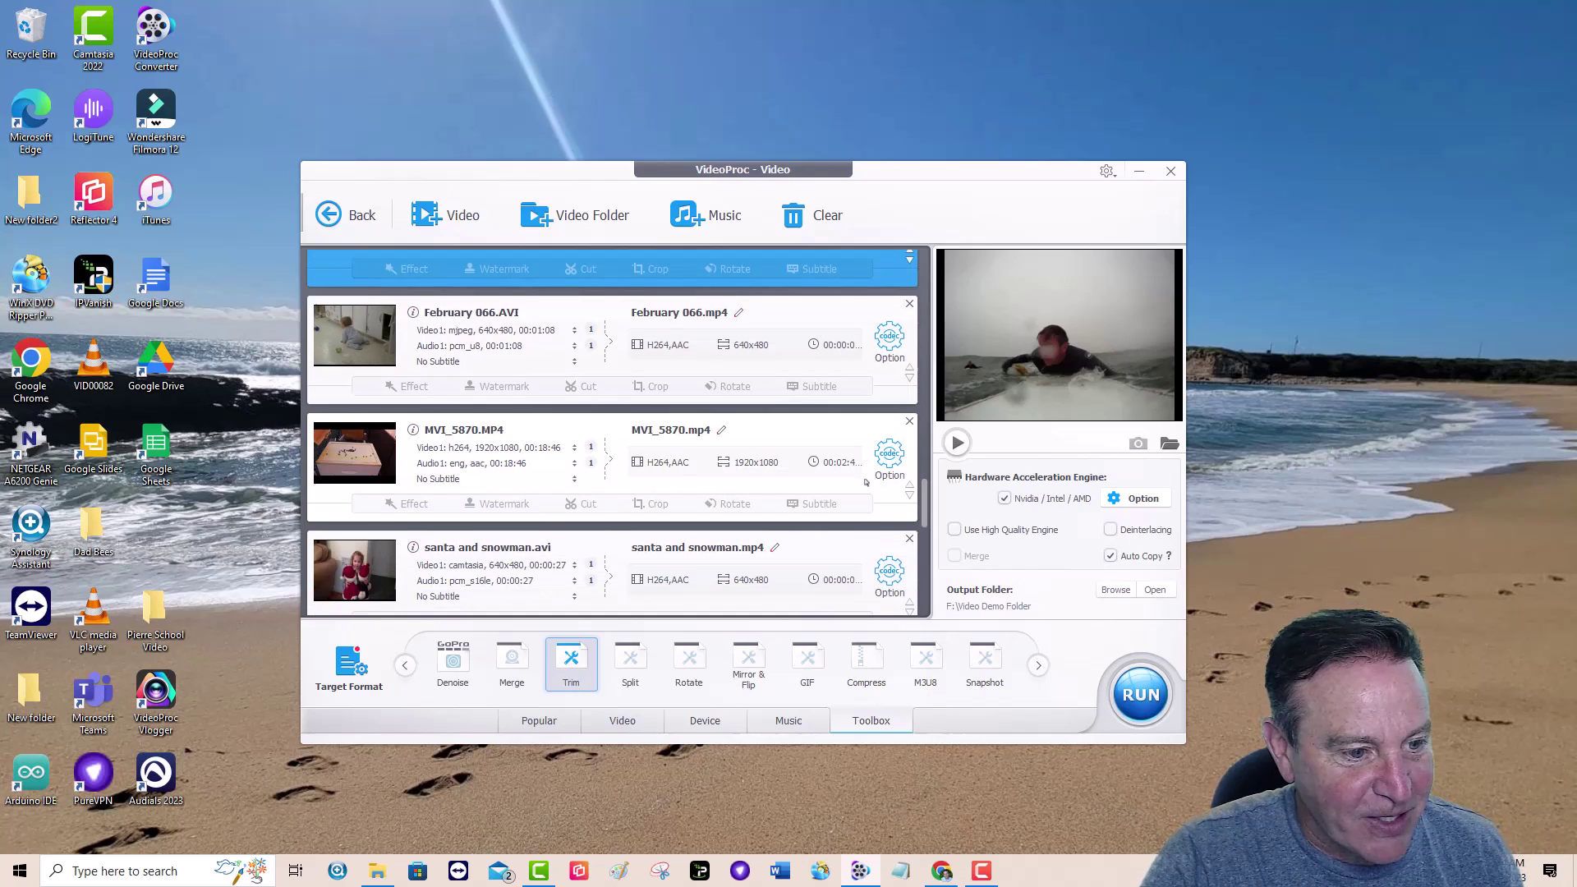
click(910, 421)
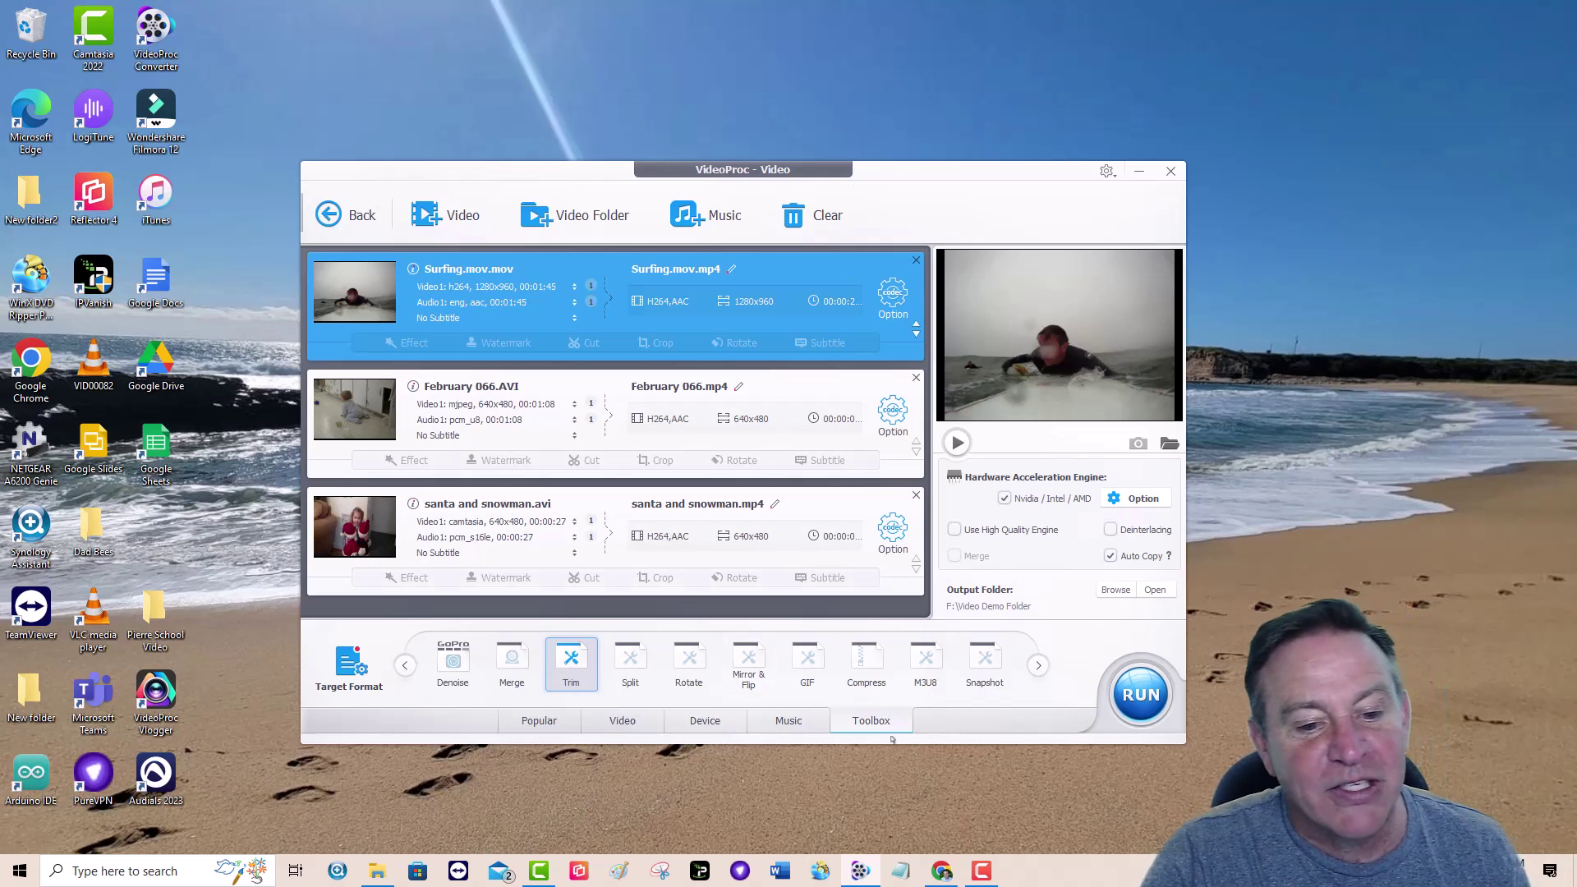
Step: Choose Merge for the three clips, check its settings, and return to the home screen
click(519, 664)
double_click(513, 661)
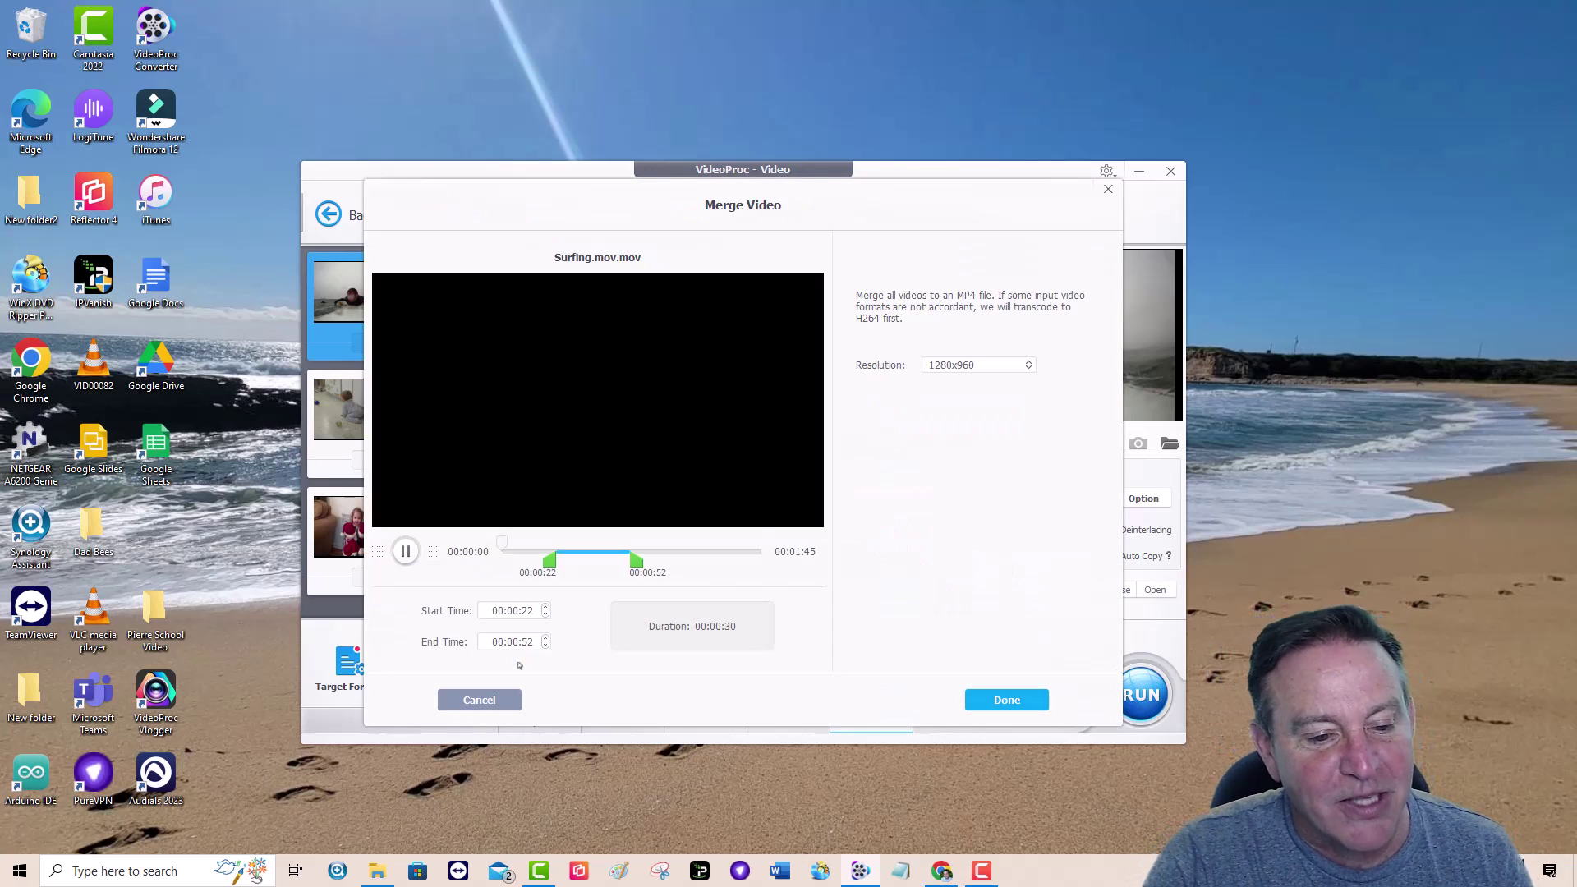
click(1108, 190)
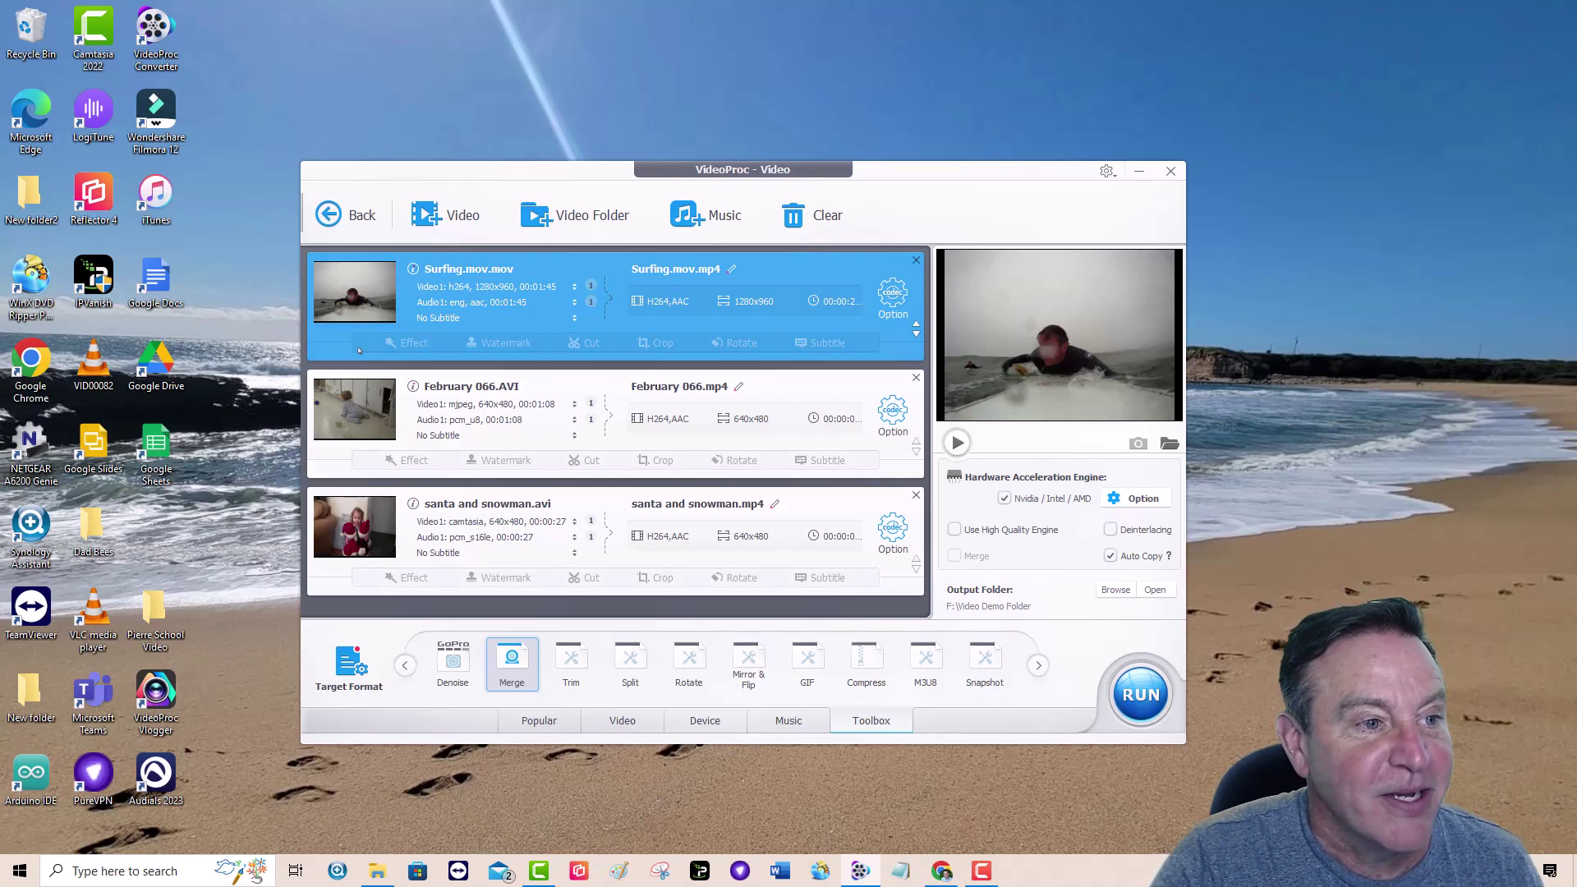
click(337, 217)
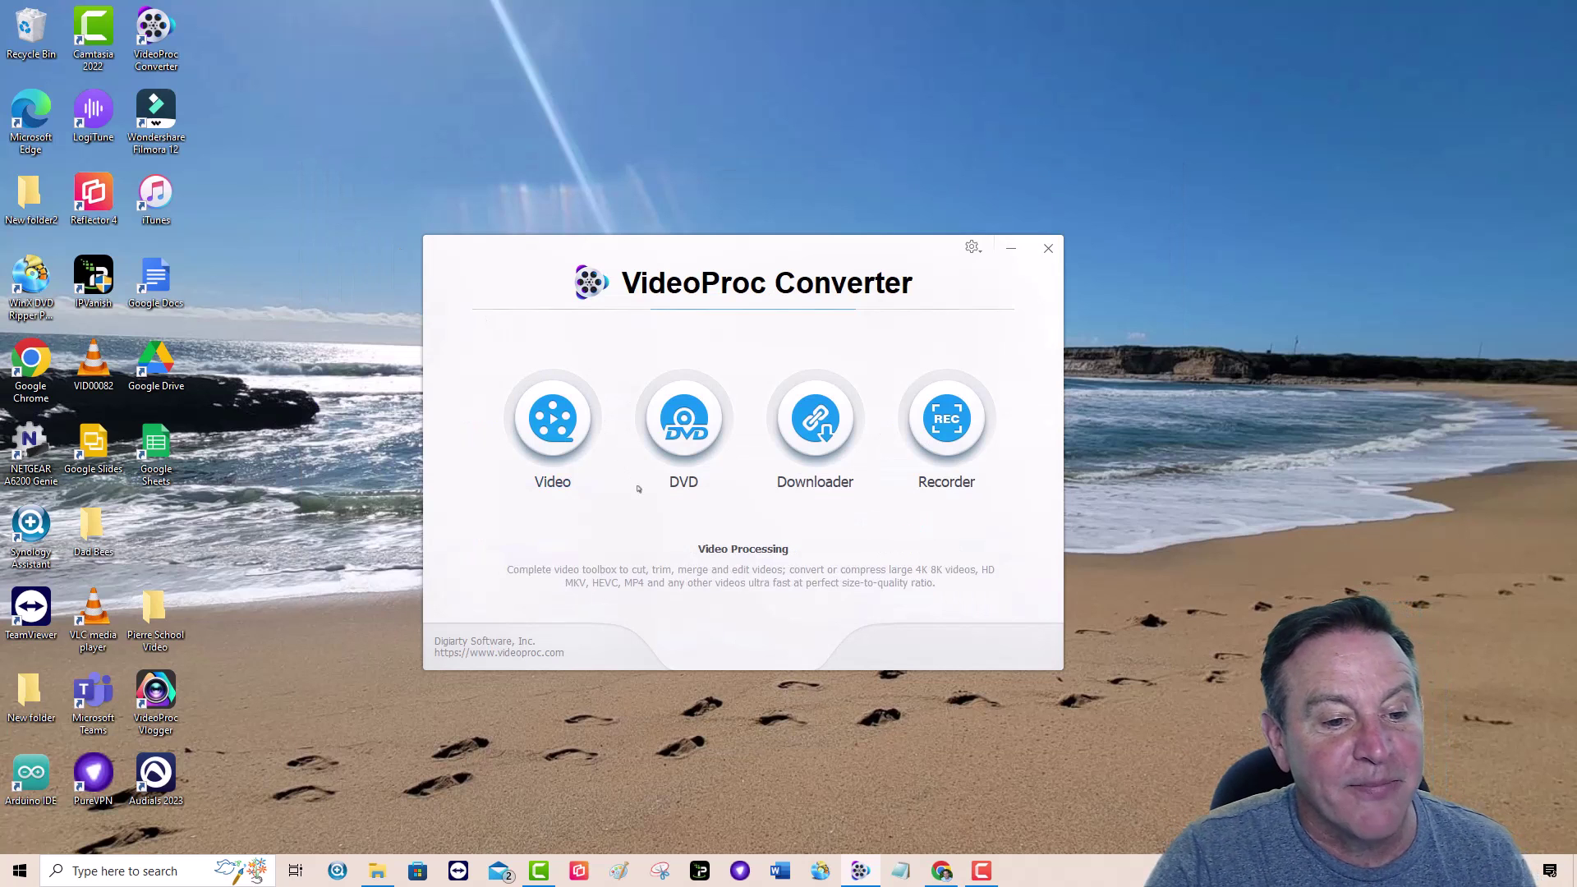
Step: Open the DVD workspace and bring up the Add DVD disc dialog for drive E:
click(682, 442)
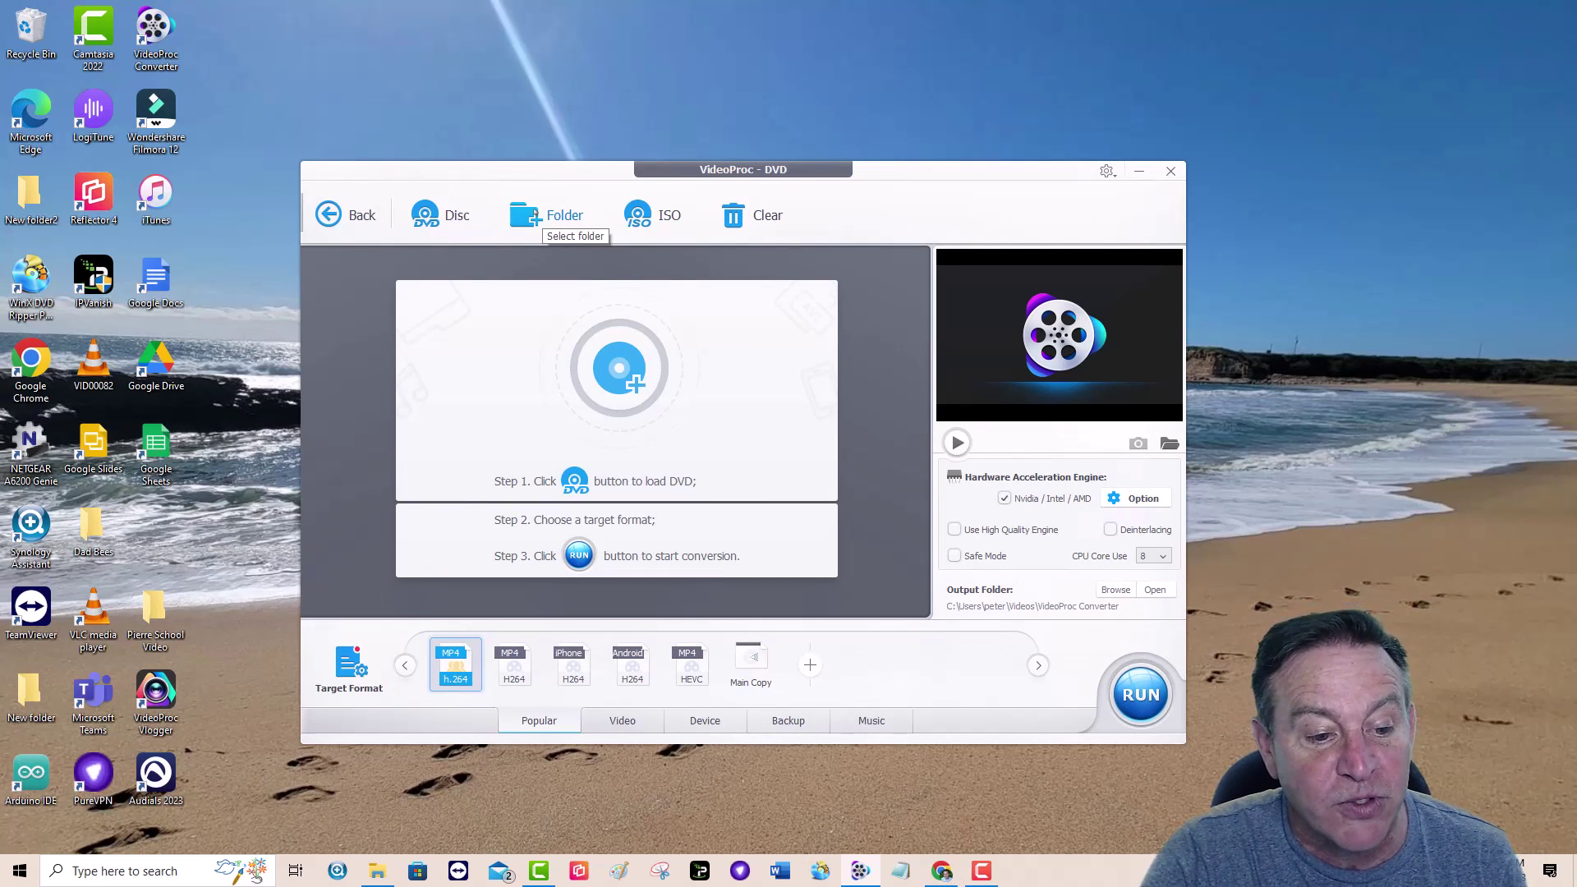
click(610, 722)
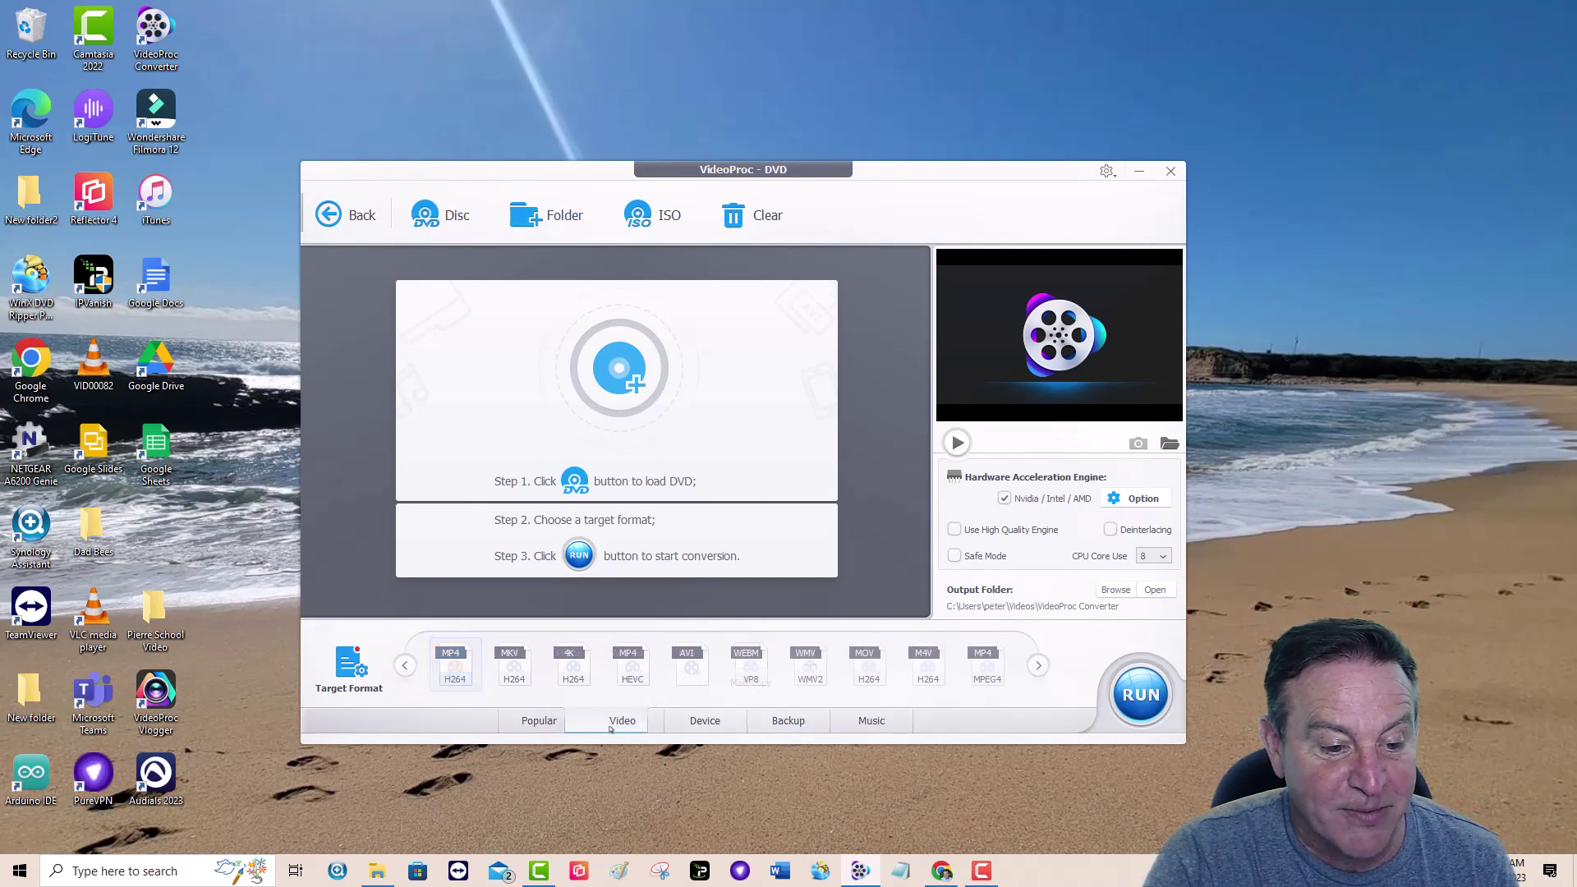
click(552, 726)
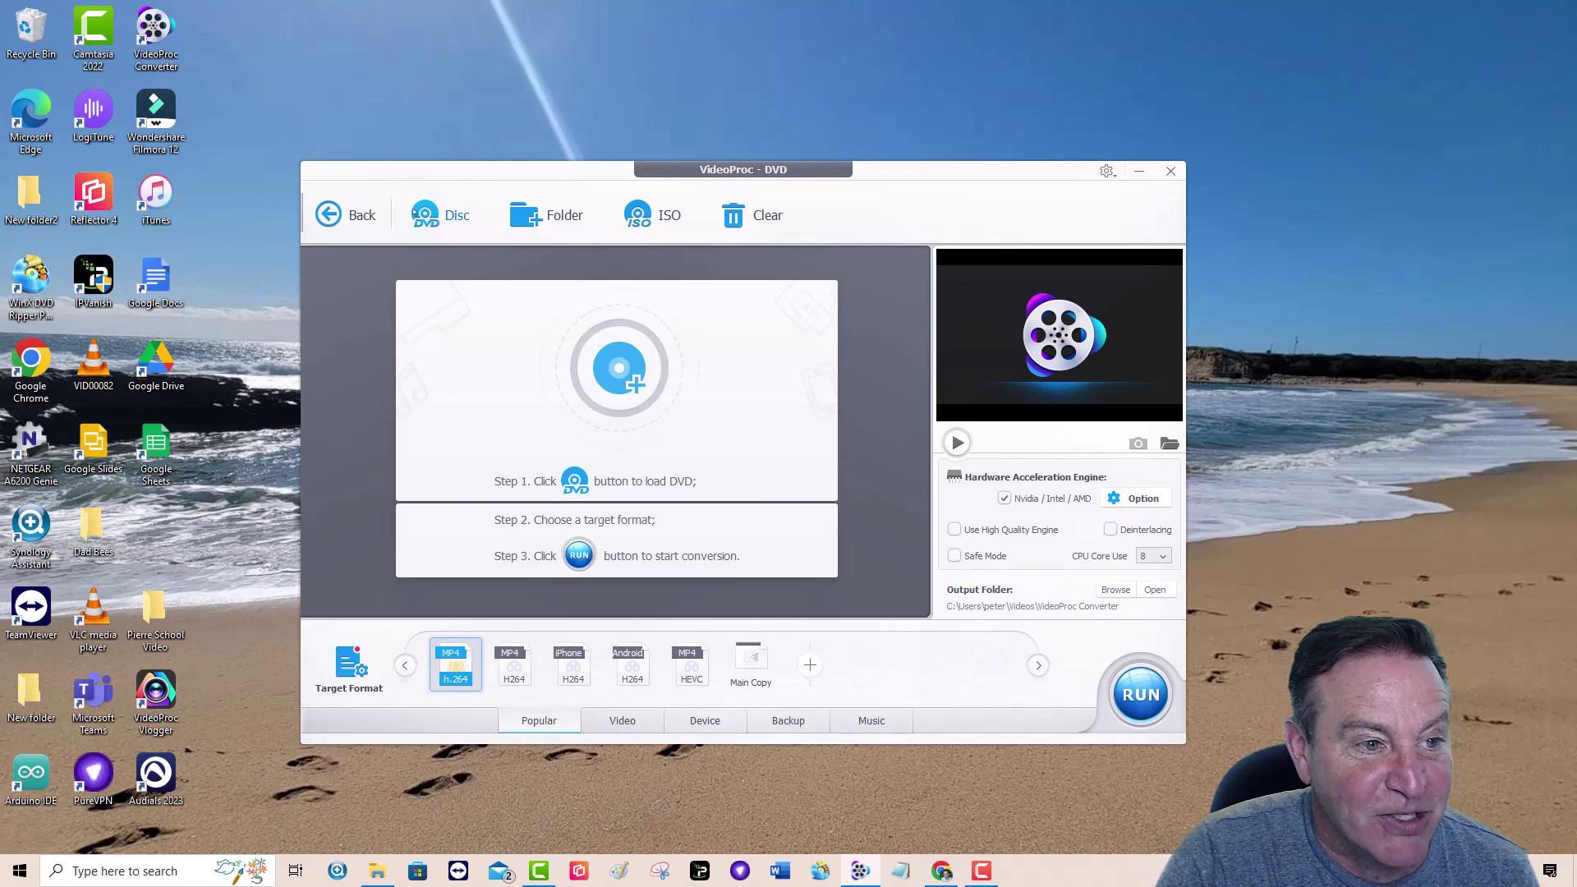
click(419, 213)
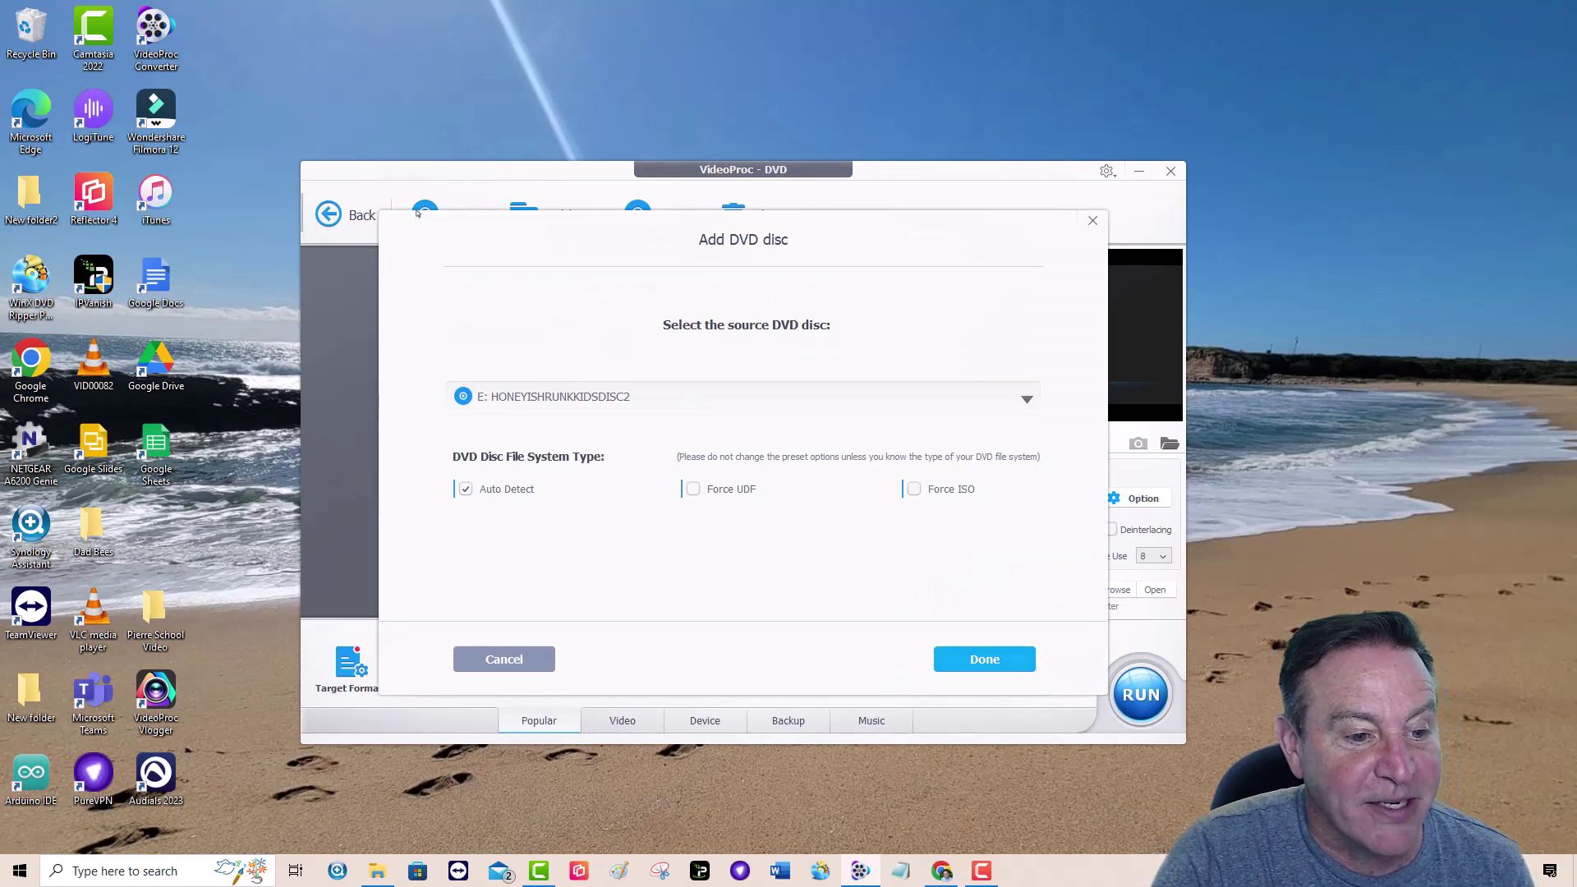
Step: Load disc HONEYISHRUNKKIDSDISC2 and review its titles, with Title 1 set to H.264 MP4
click(984, 658)
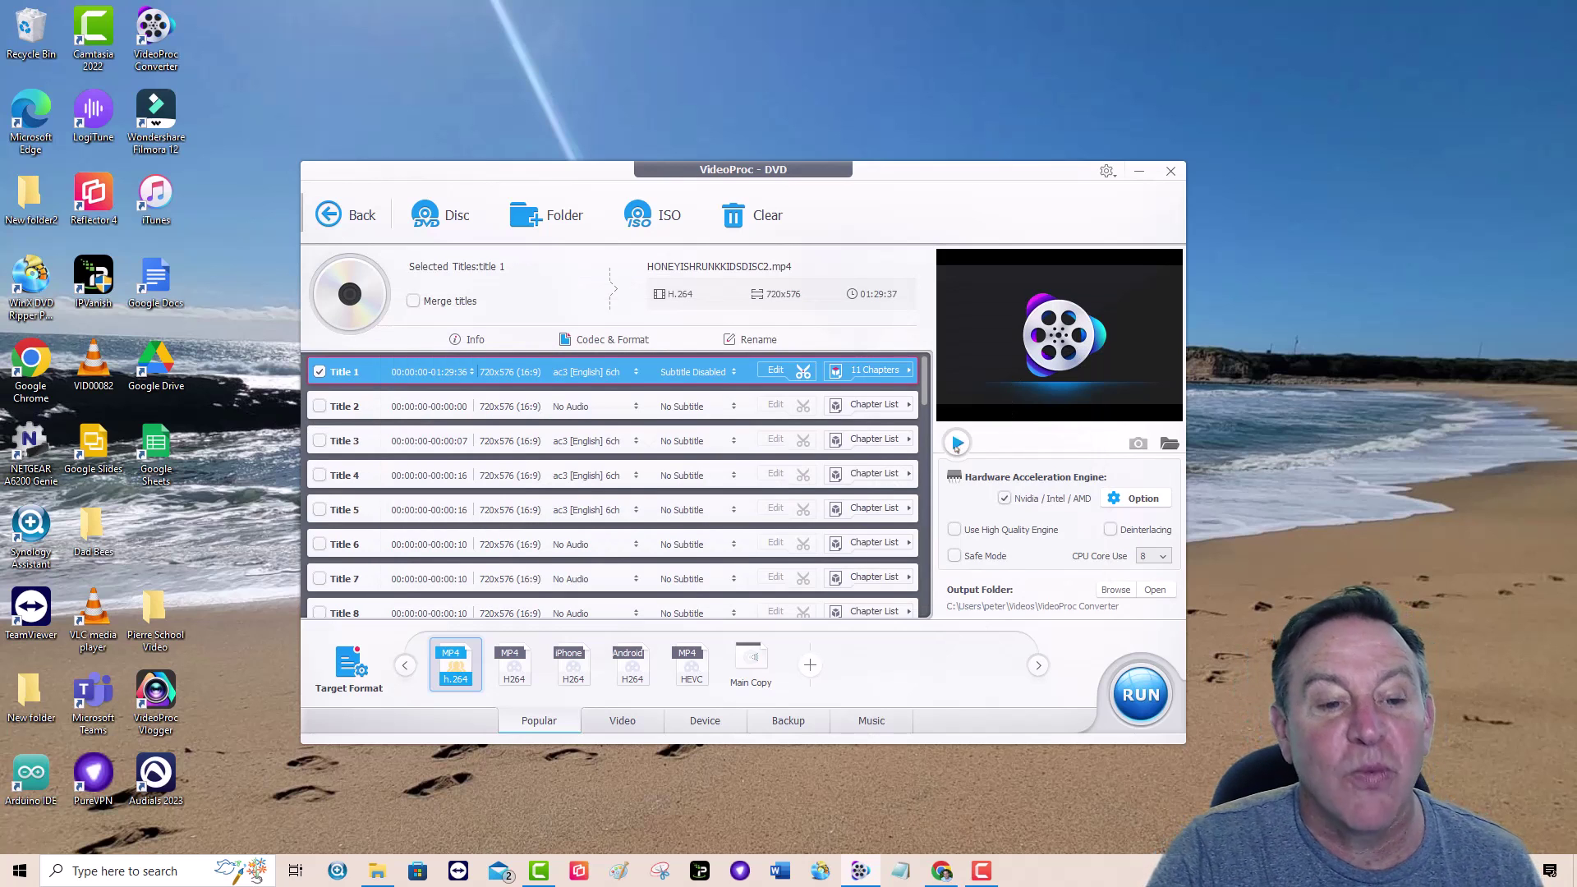
scroll(810, 544, down, 4)
scroll(811, 545, up, 4)
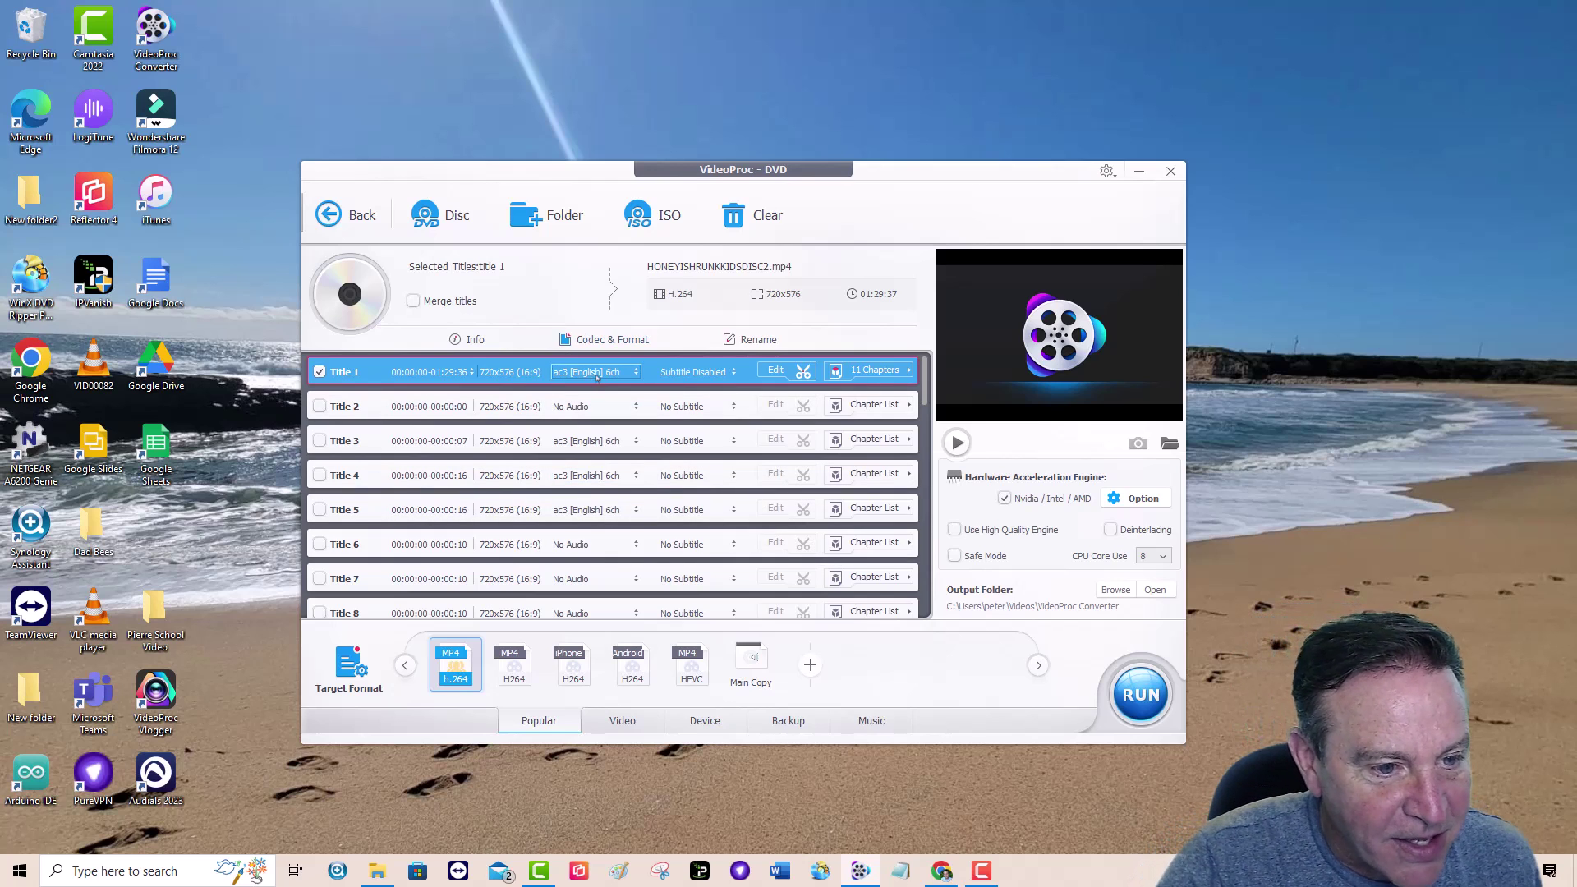
Step: Switch Title 1's audio to the French track and enable English and French subtitles
click(637, 373)
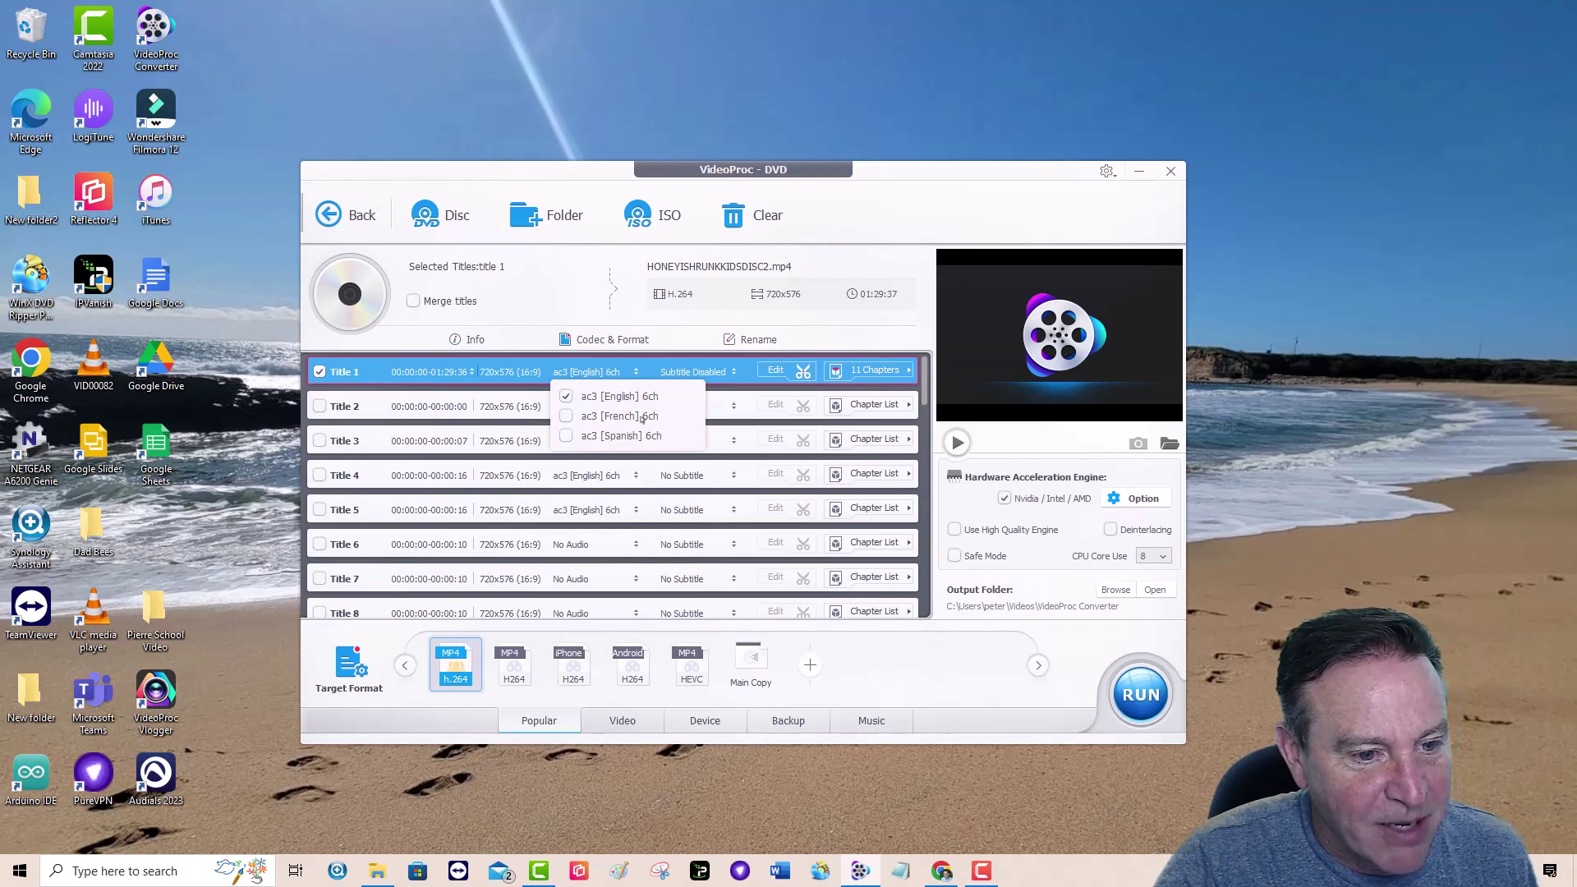
click(566, 416)
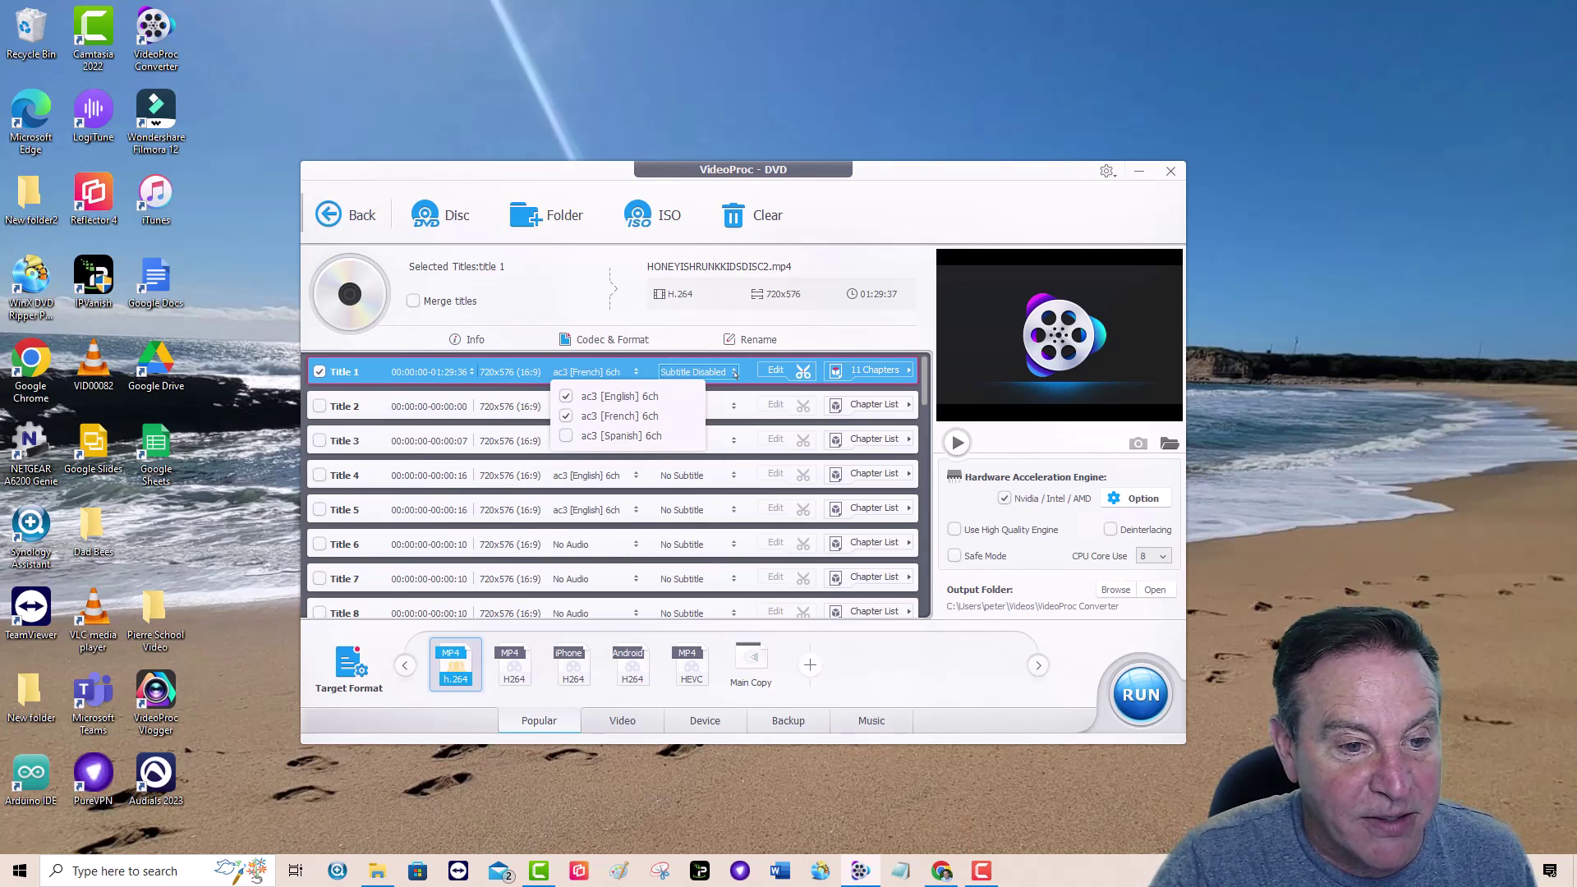
click(735, 372)
click(673, 396)
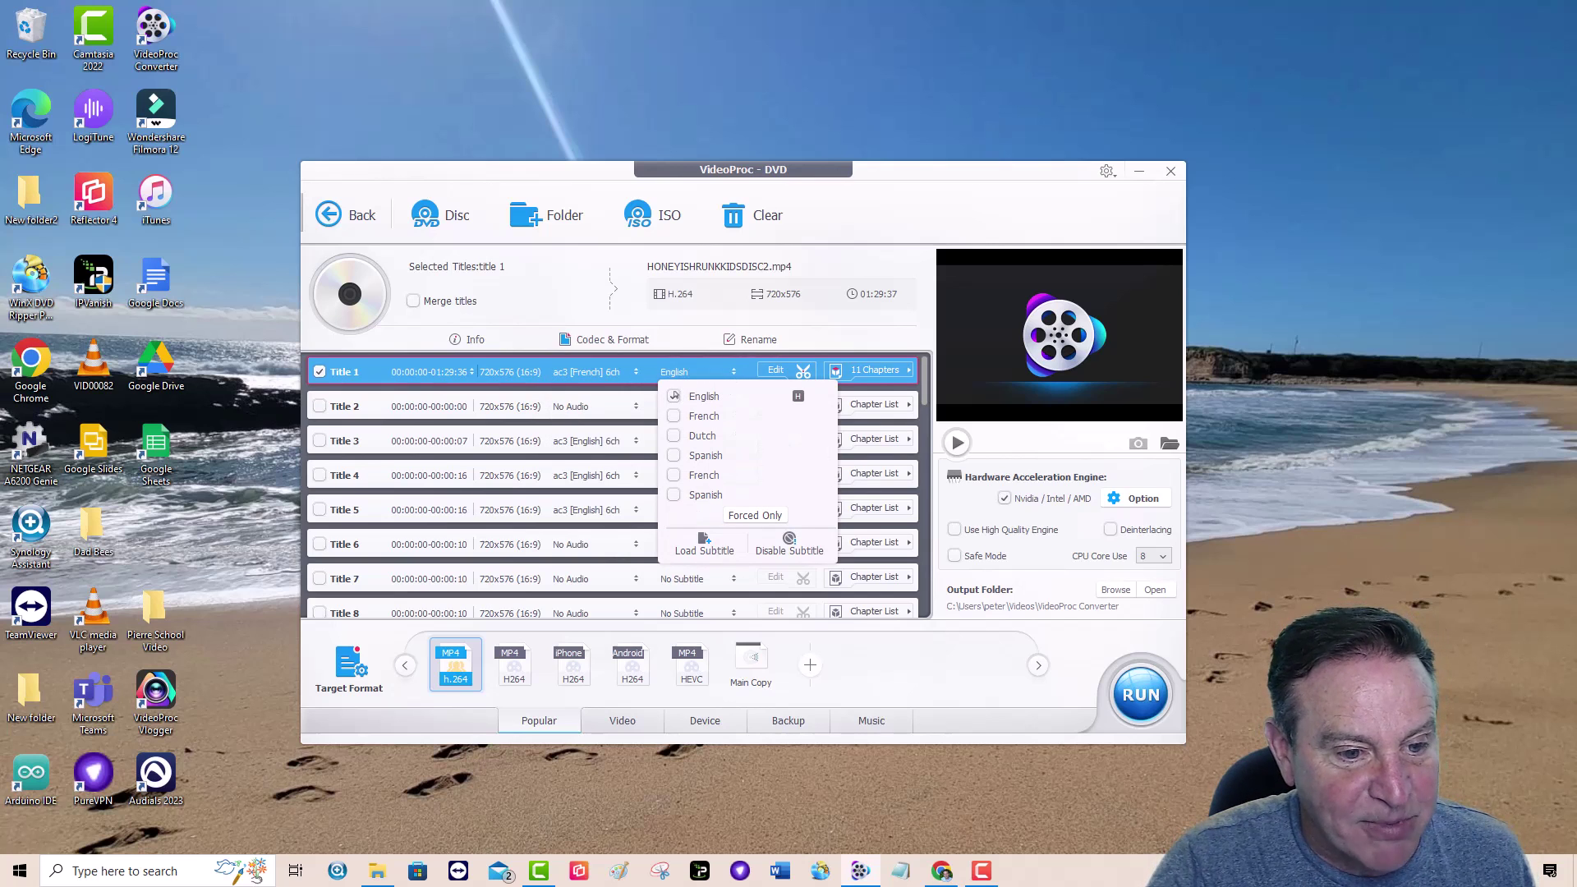
click(674, 417)
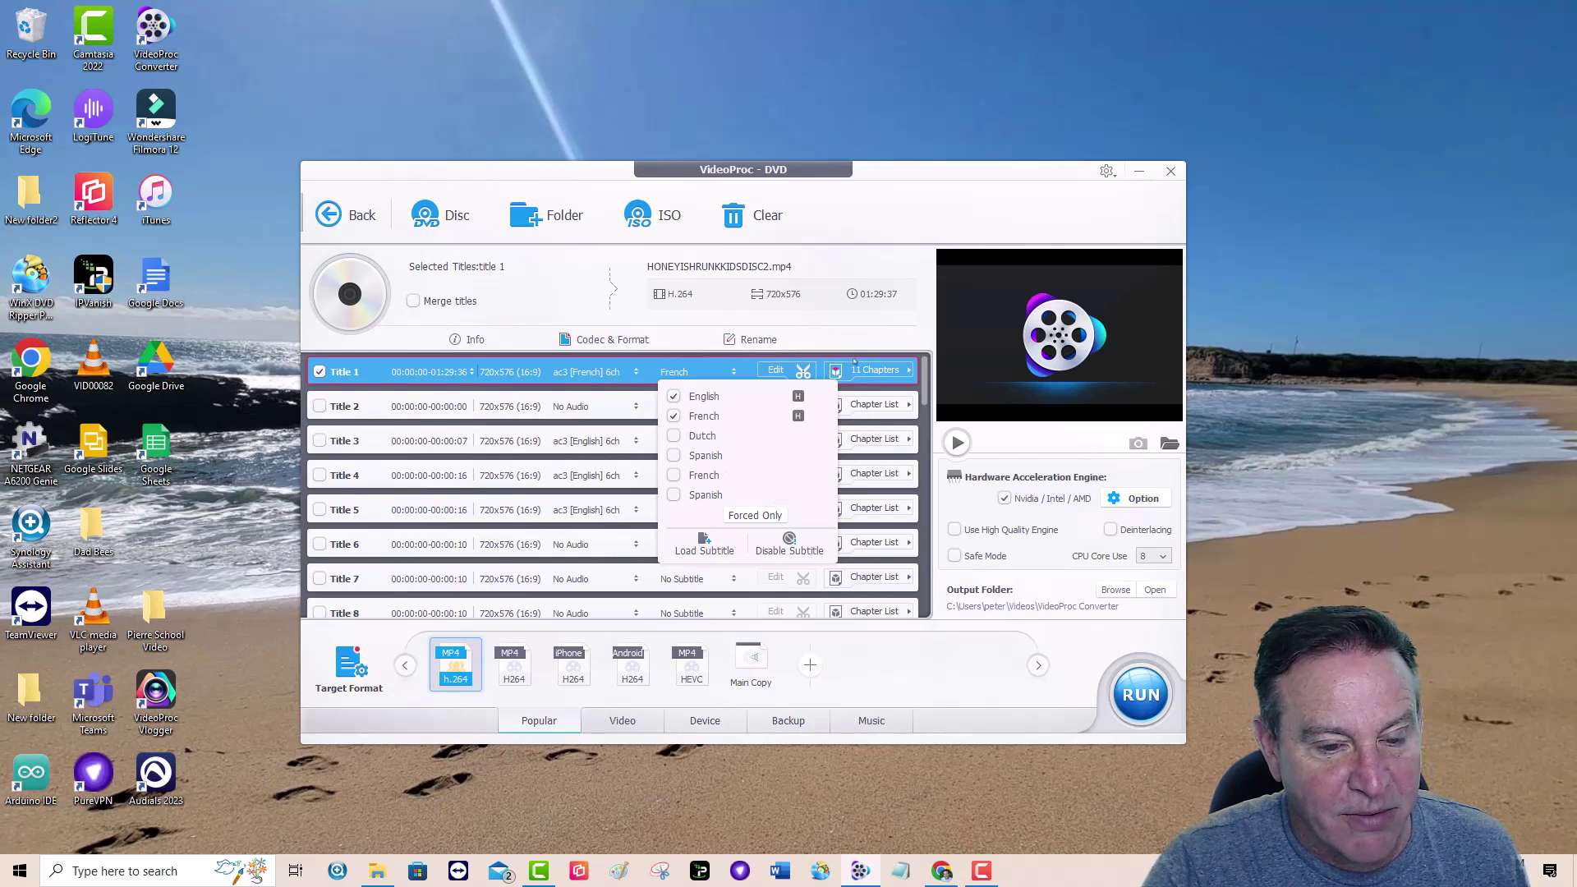
click(803, 372)
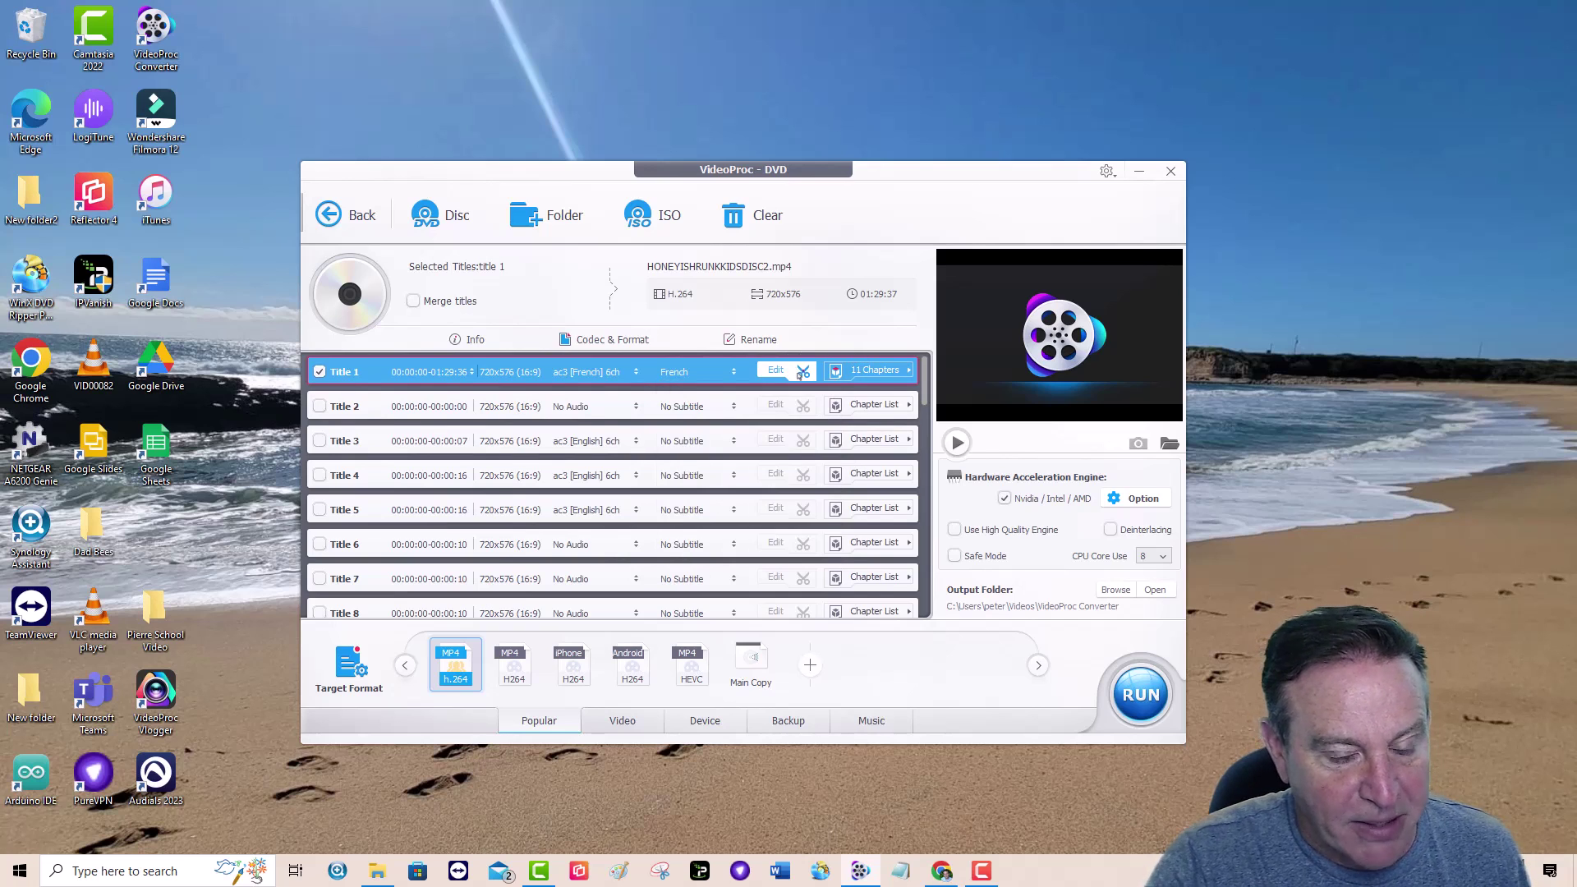
Step: Open Title 1's editor and preview the film from about 21 minutes in
click(798, 374)
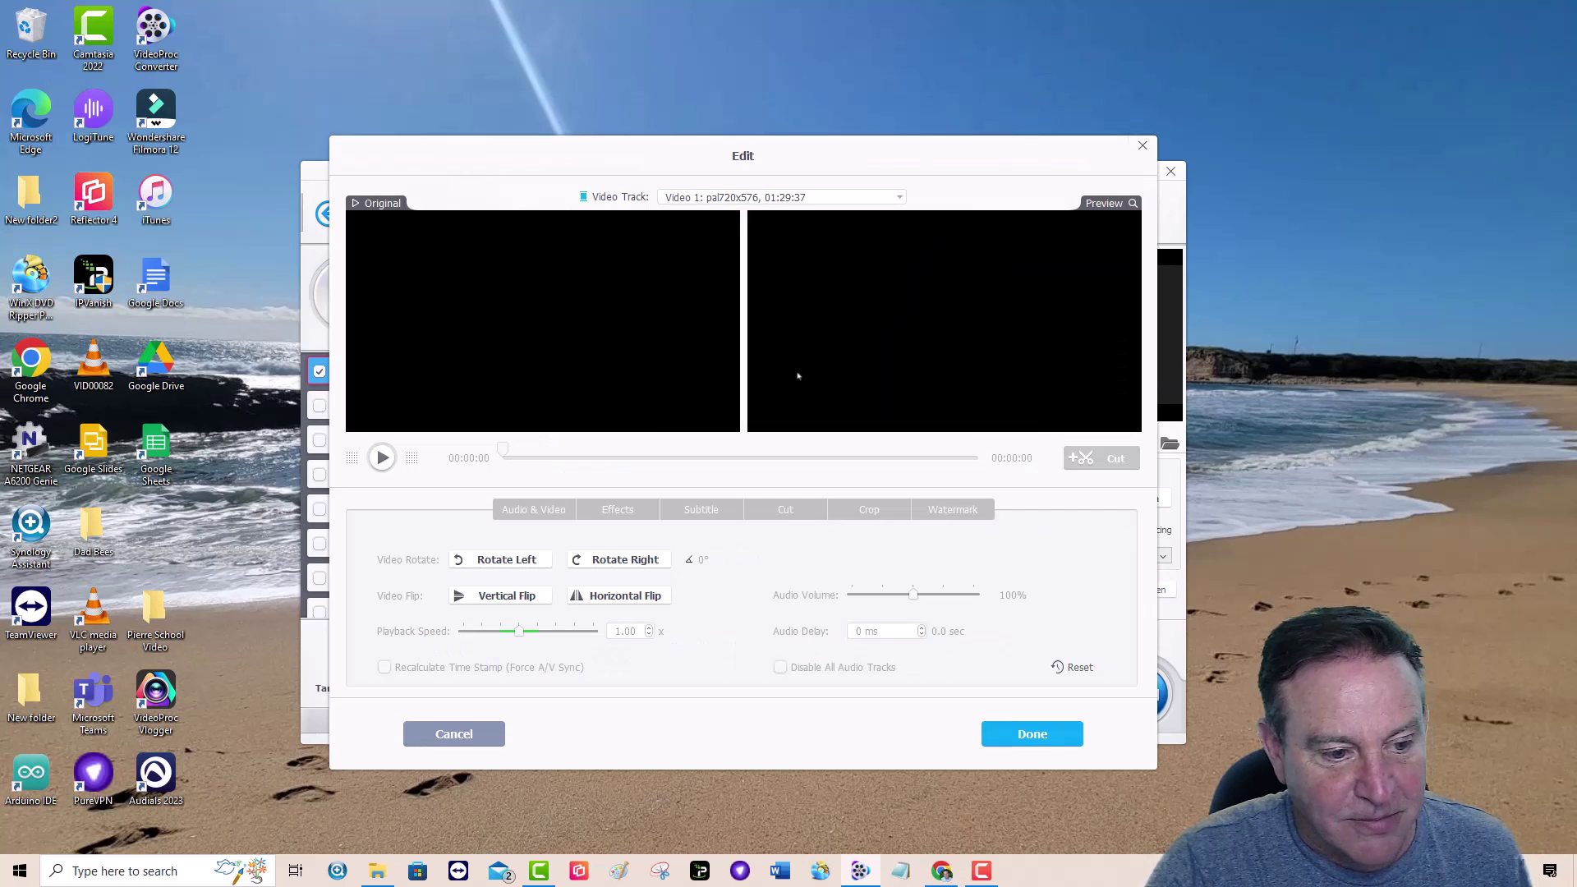
click(390, 458)
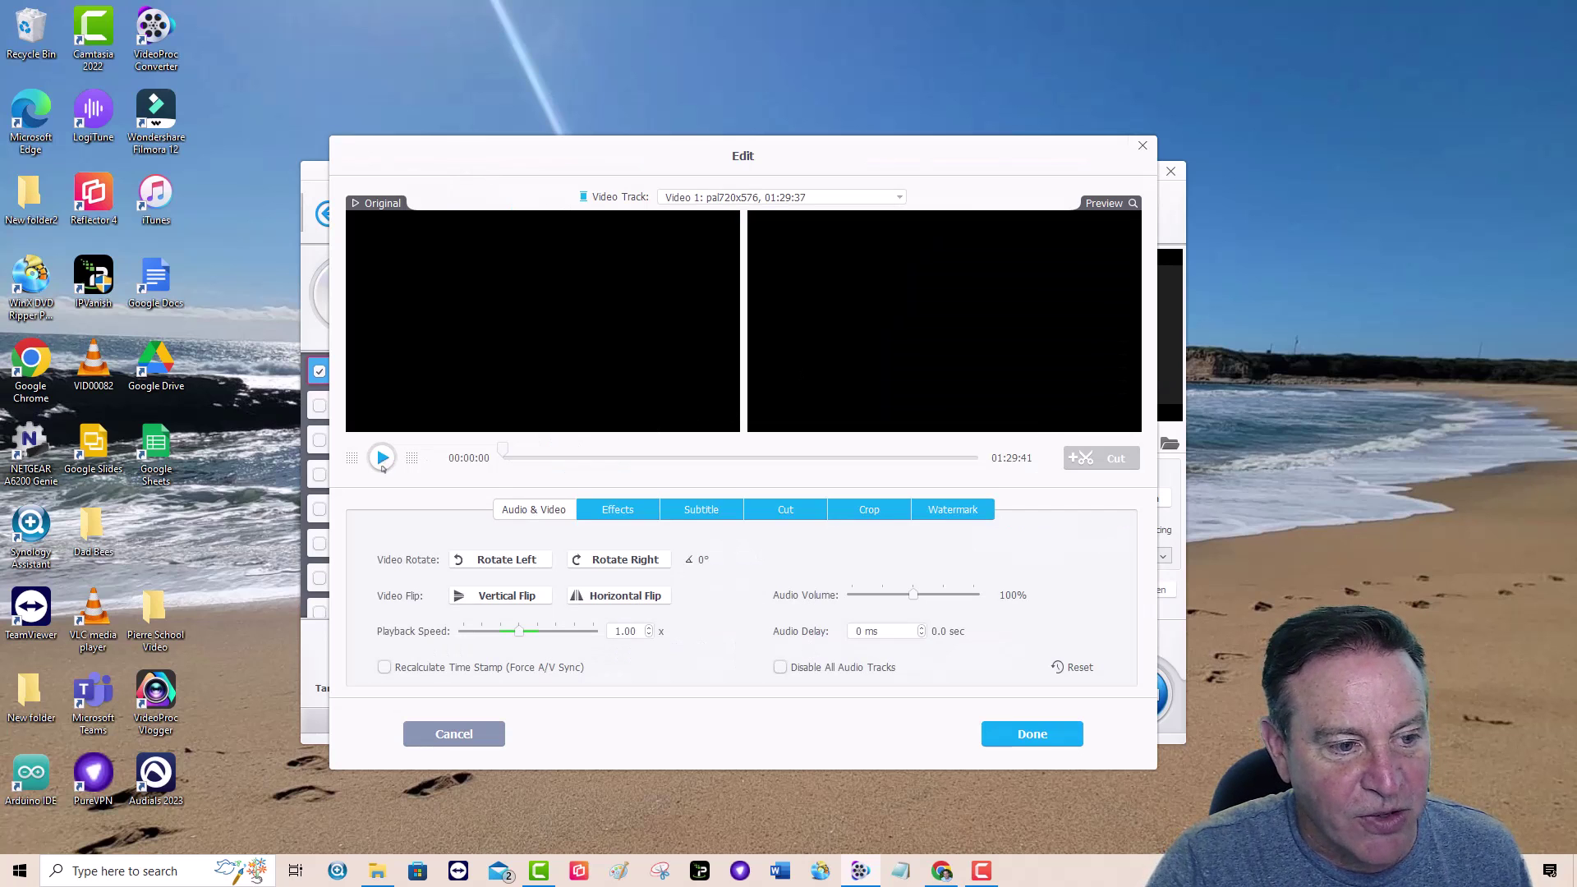
drag(502, 450, 617, 455)
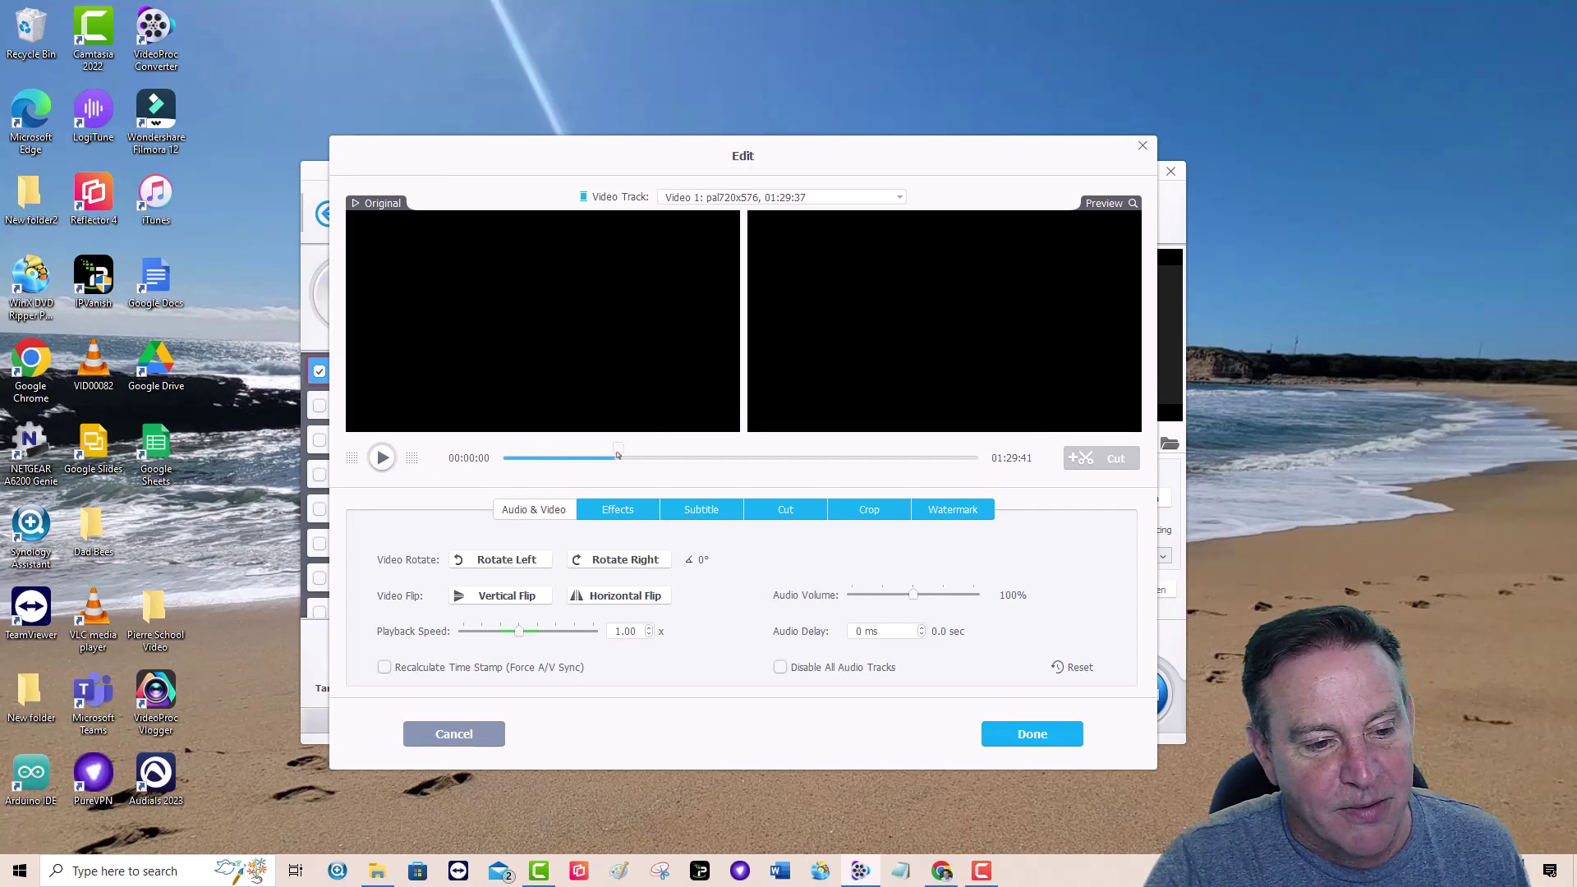
click(381, 457)
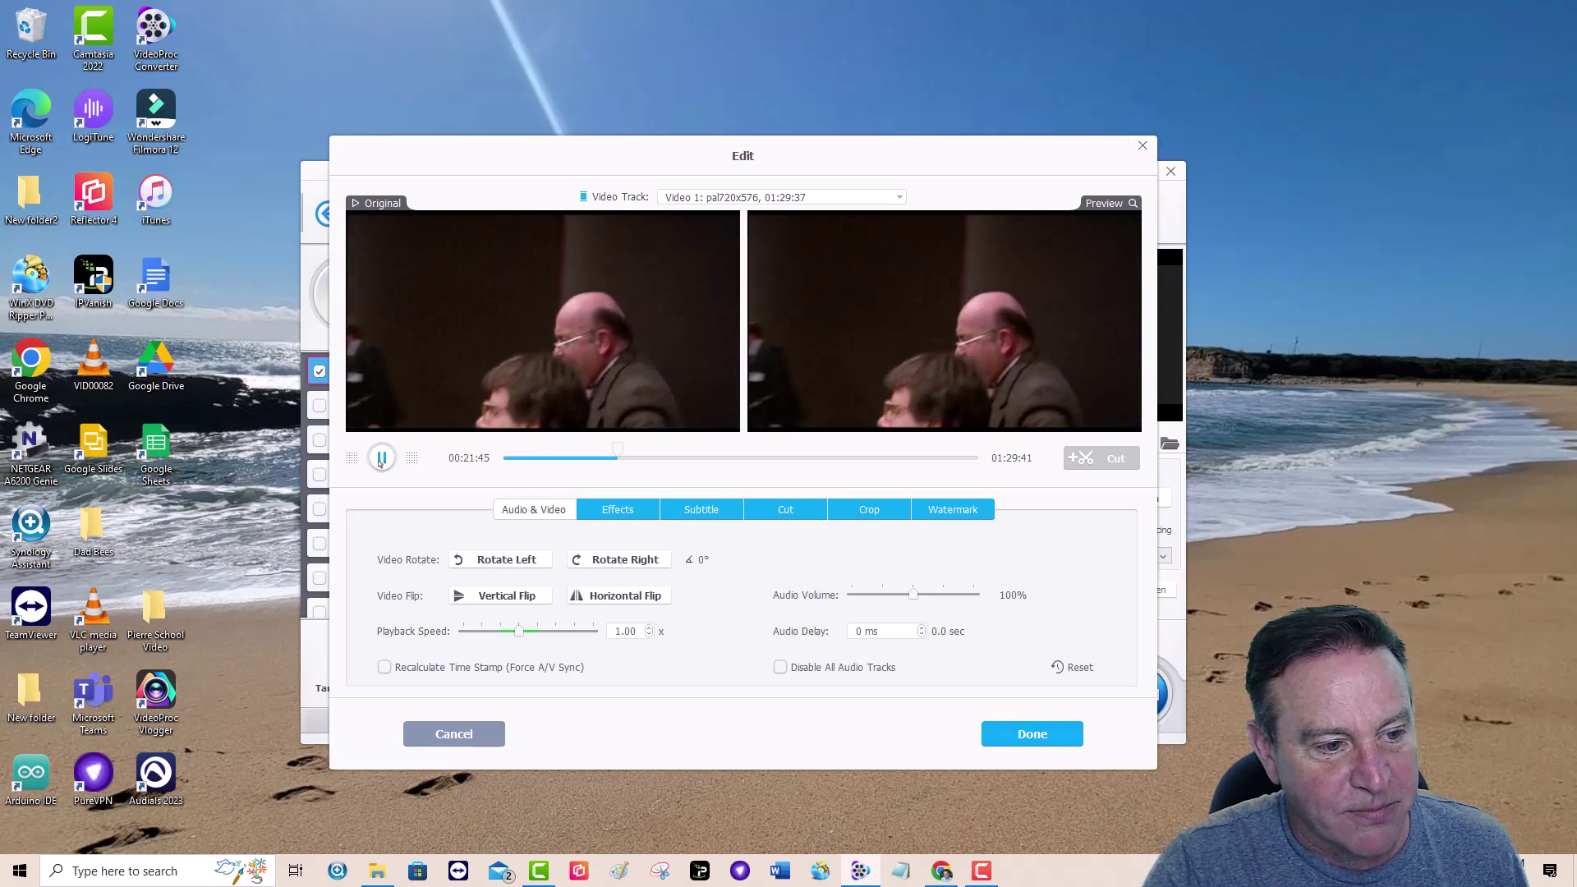
click(381, 458)
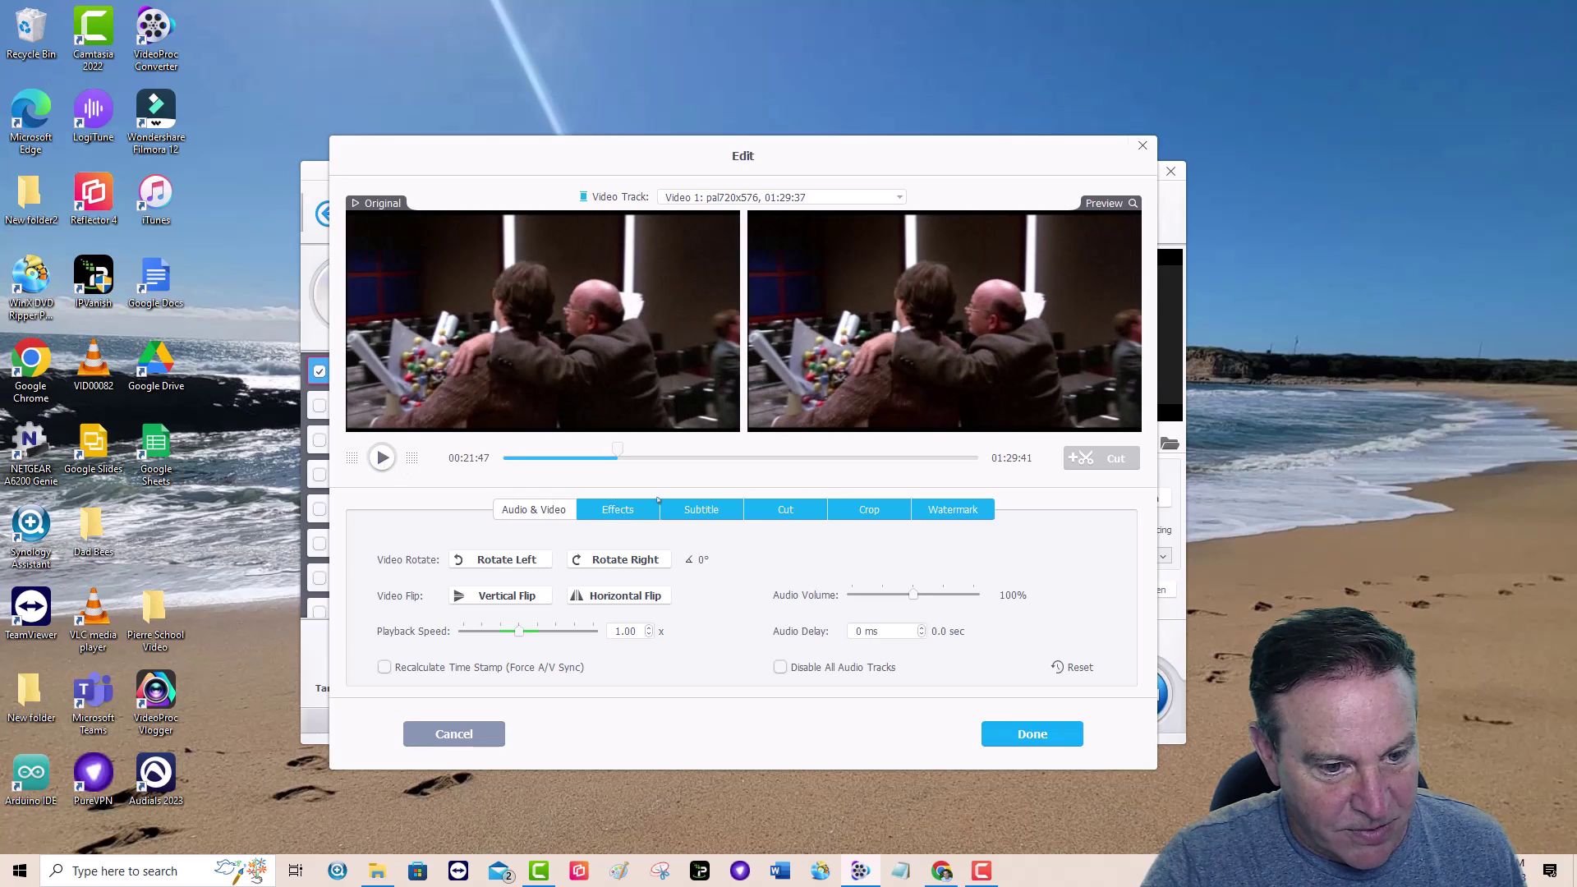
Step: Burn Title 1's French subtitle into the video and apply the edits
click(713, 511)
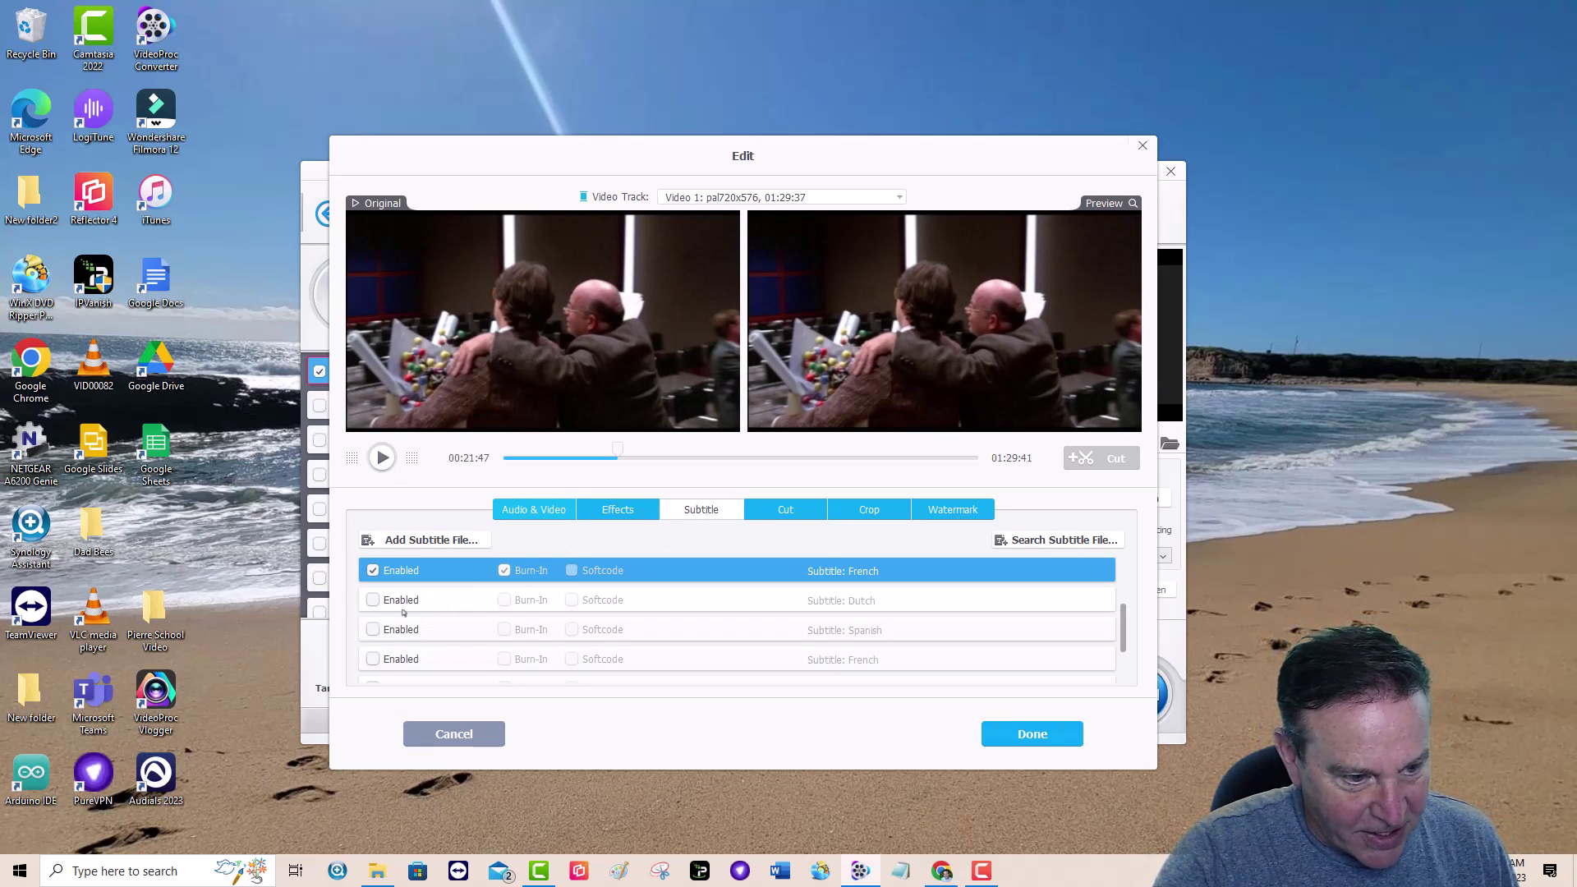
scroll(480, 637, up, 2)
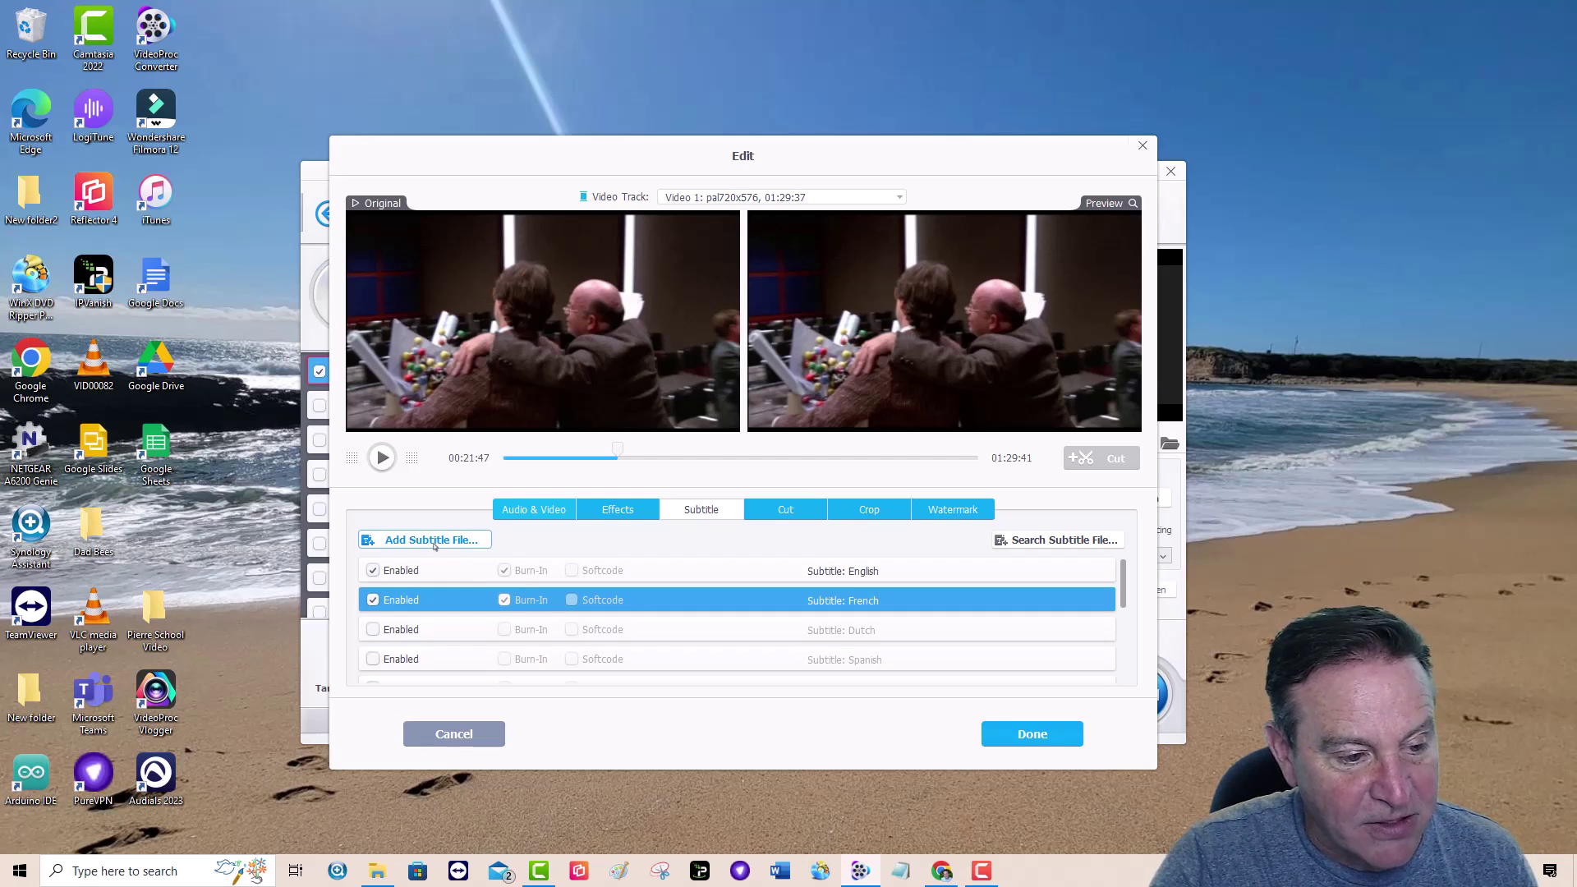
click(1020, 742)
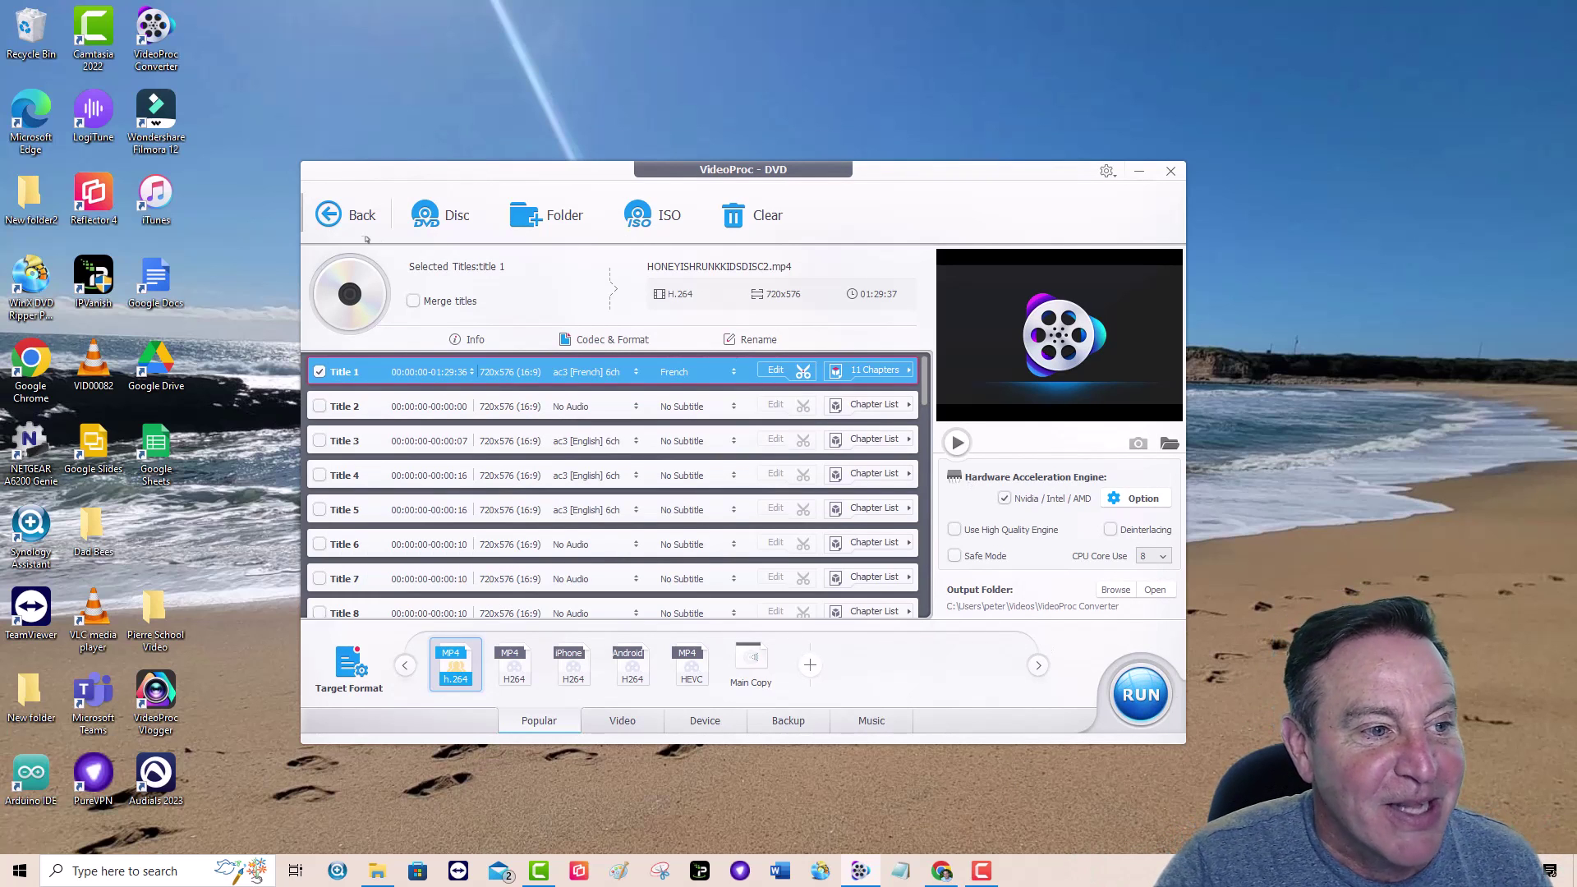
Step: Go back to the start screen, open the Recorder, and switch from Screen to Webcam capture
click(346, 215)
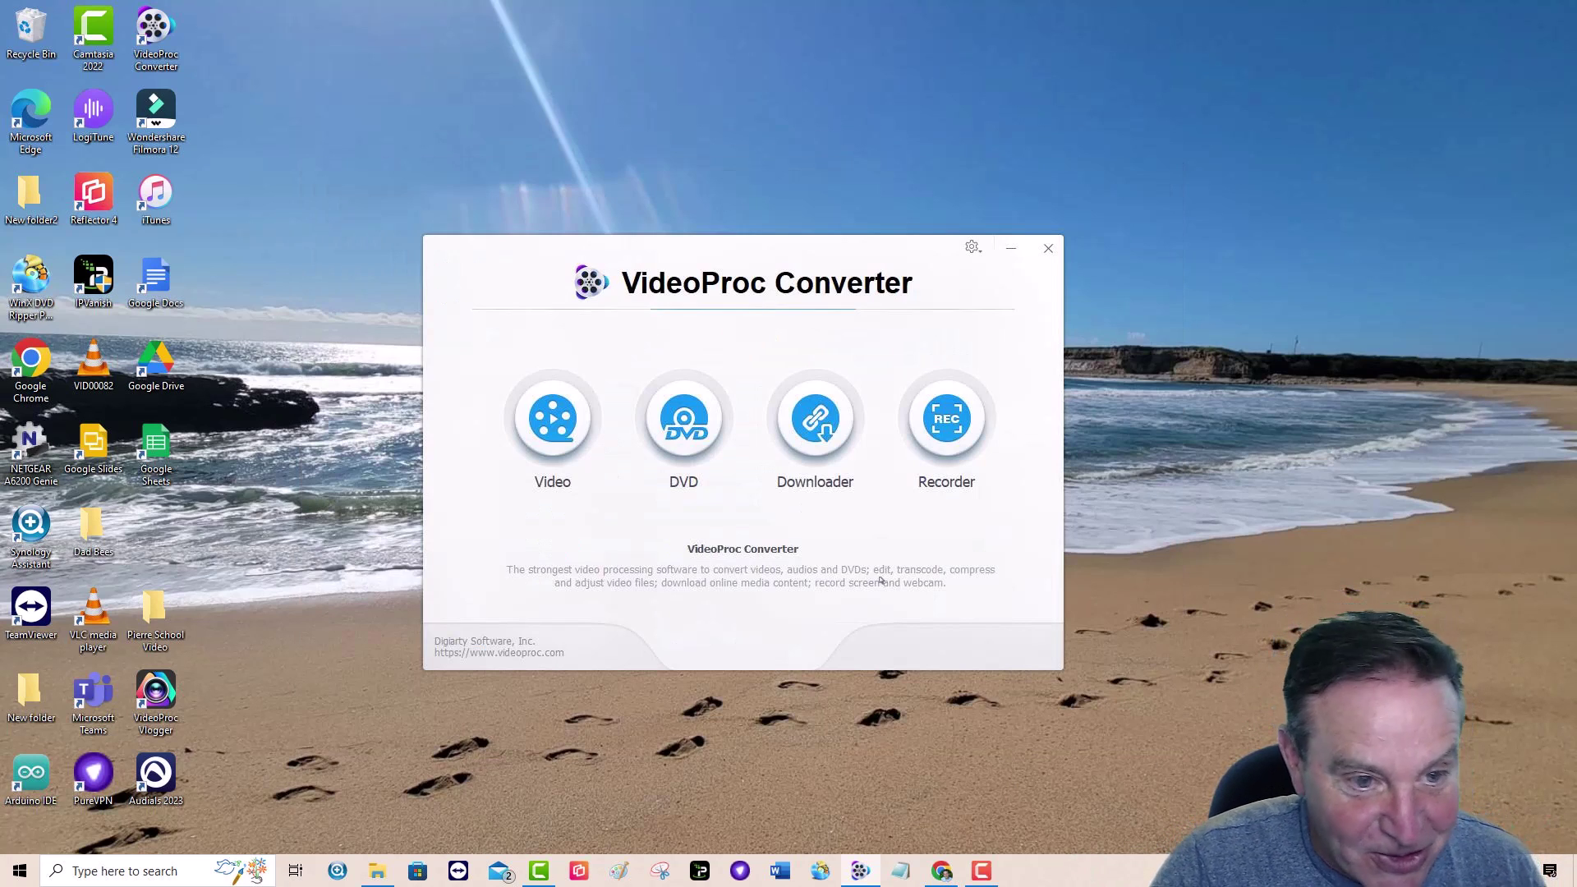
click(968, 433)
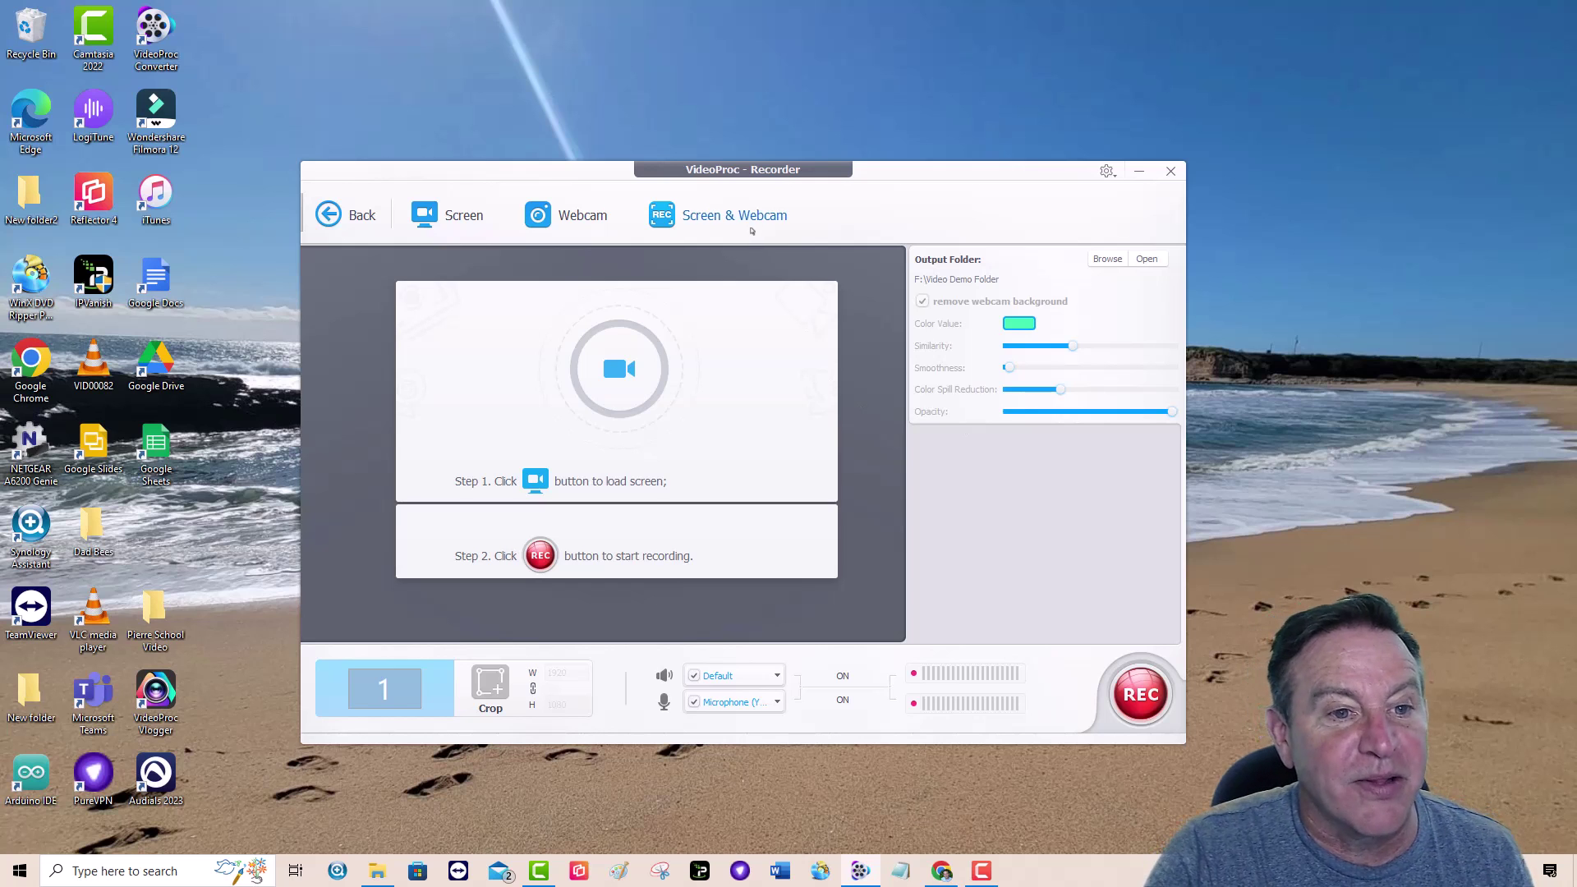
click(461, 216)
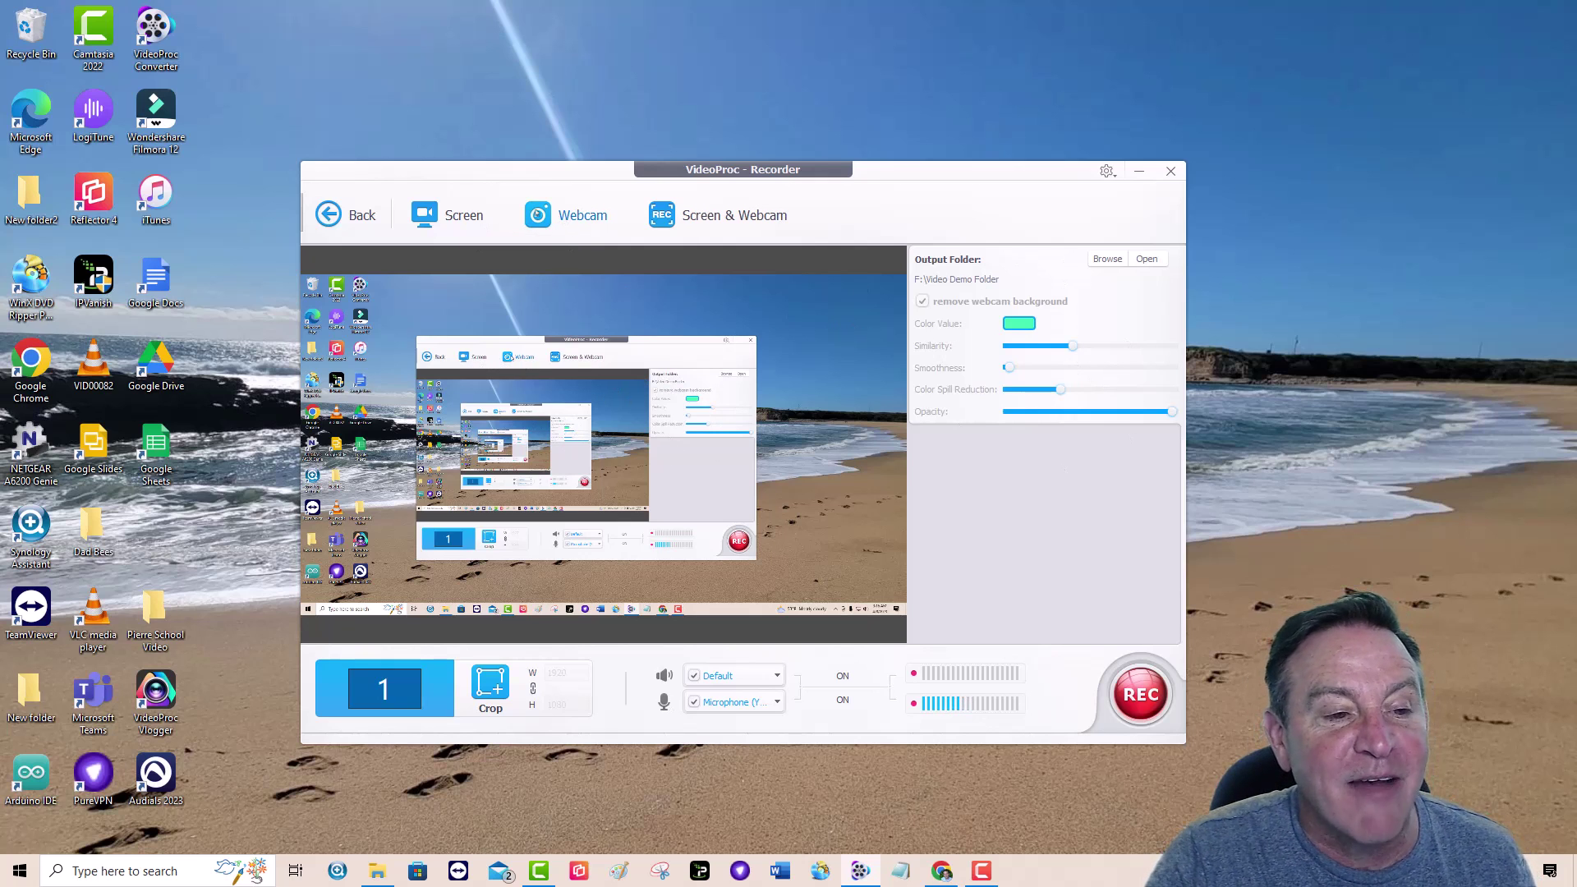
click(538, 215)
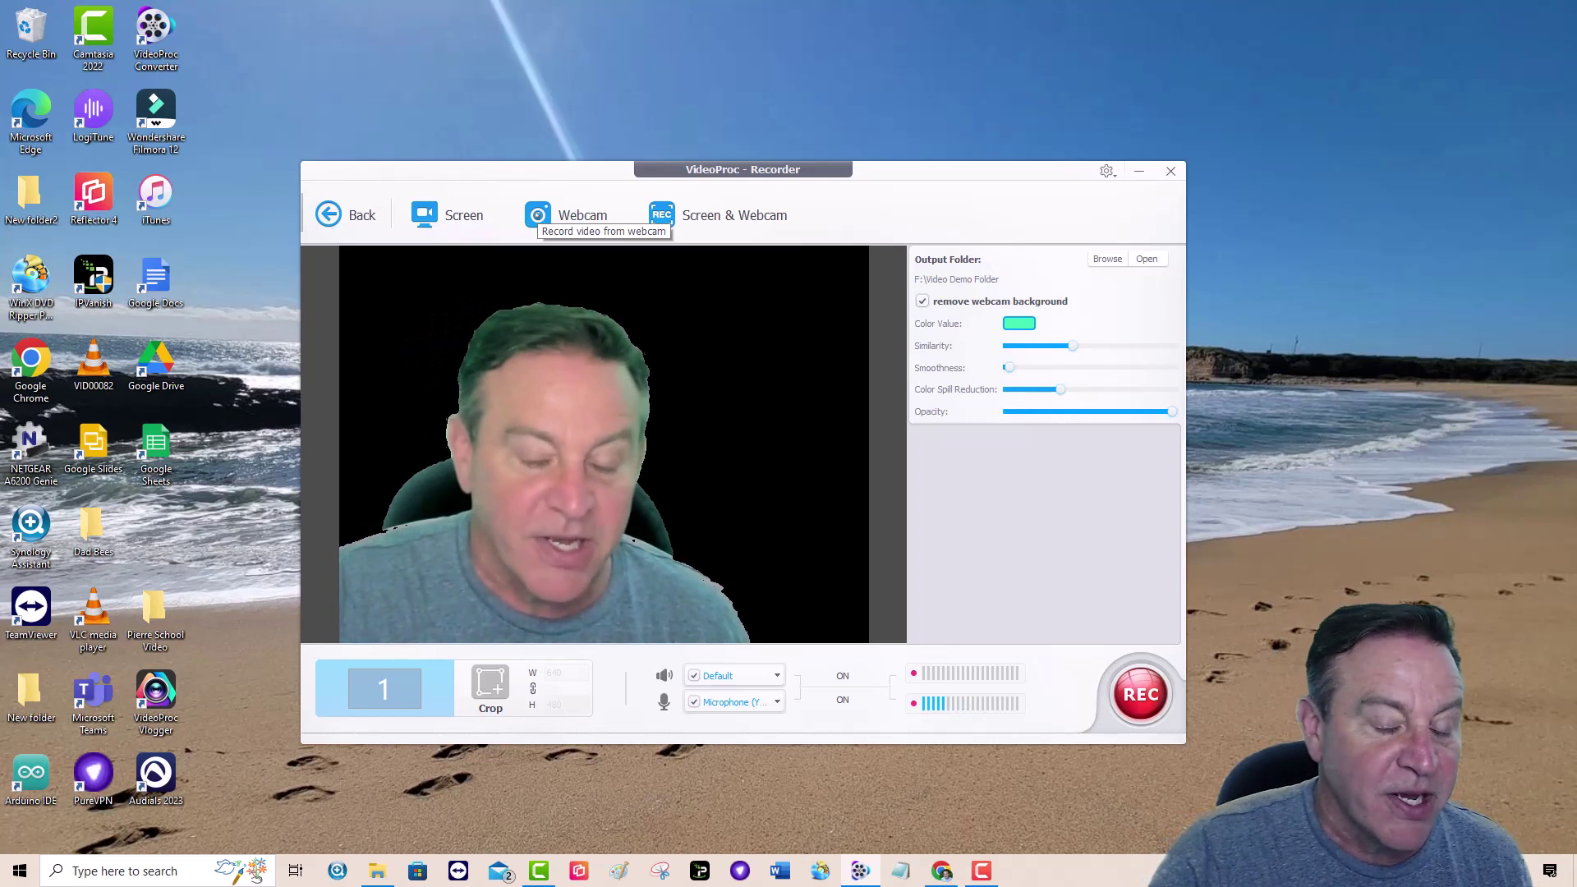
Step: Choose 'Record screen while showing facecam' and move the facecam overlay to the bottom-left
click(705, 225)
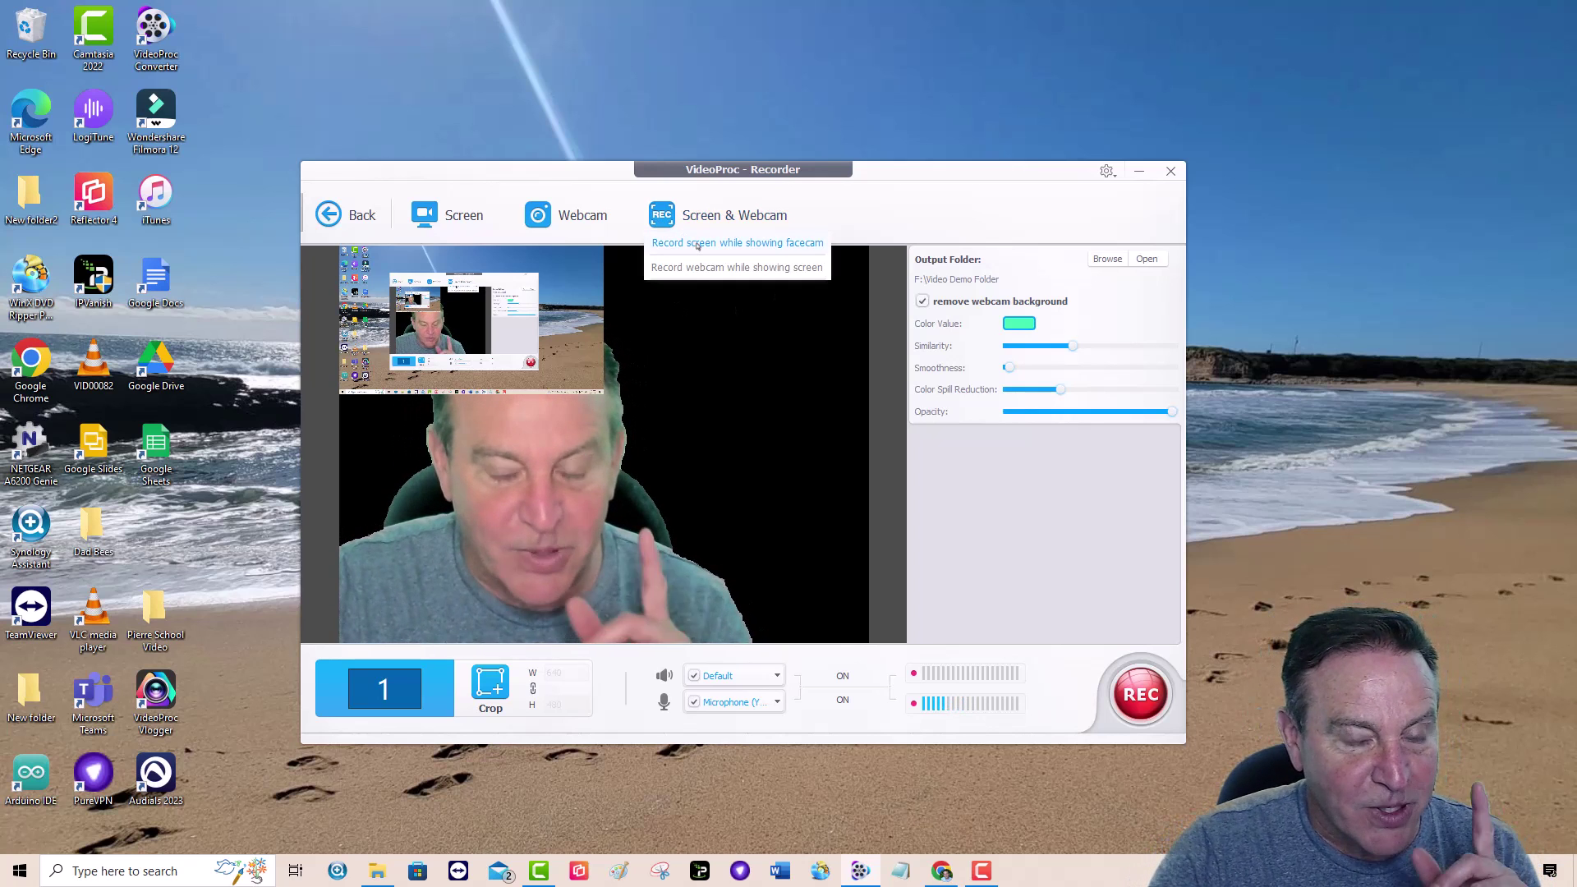
click(696, 243)
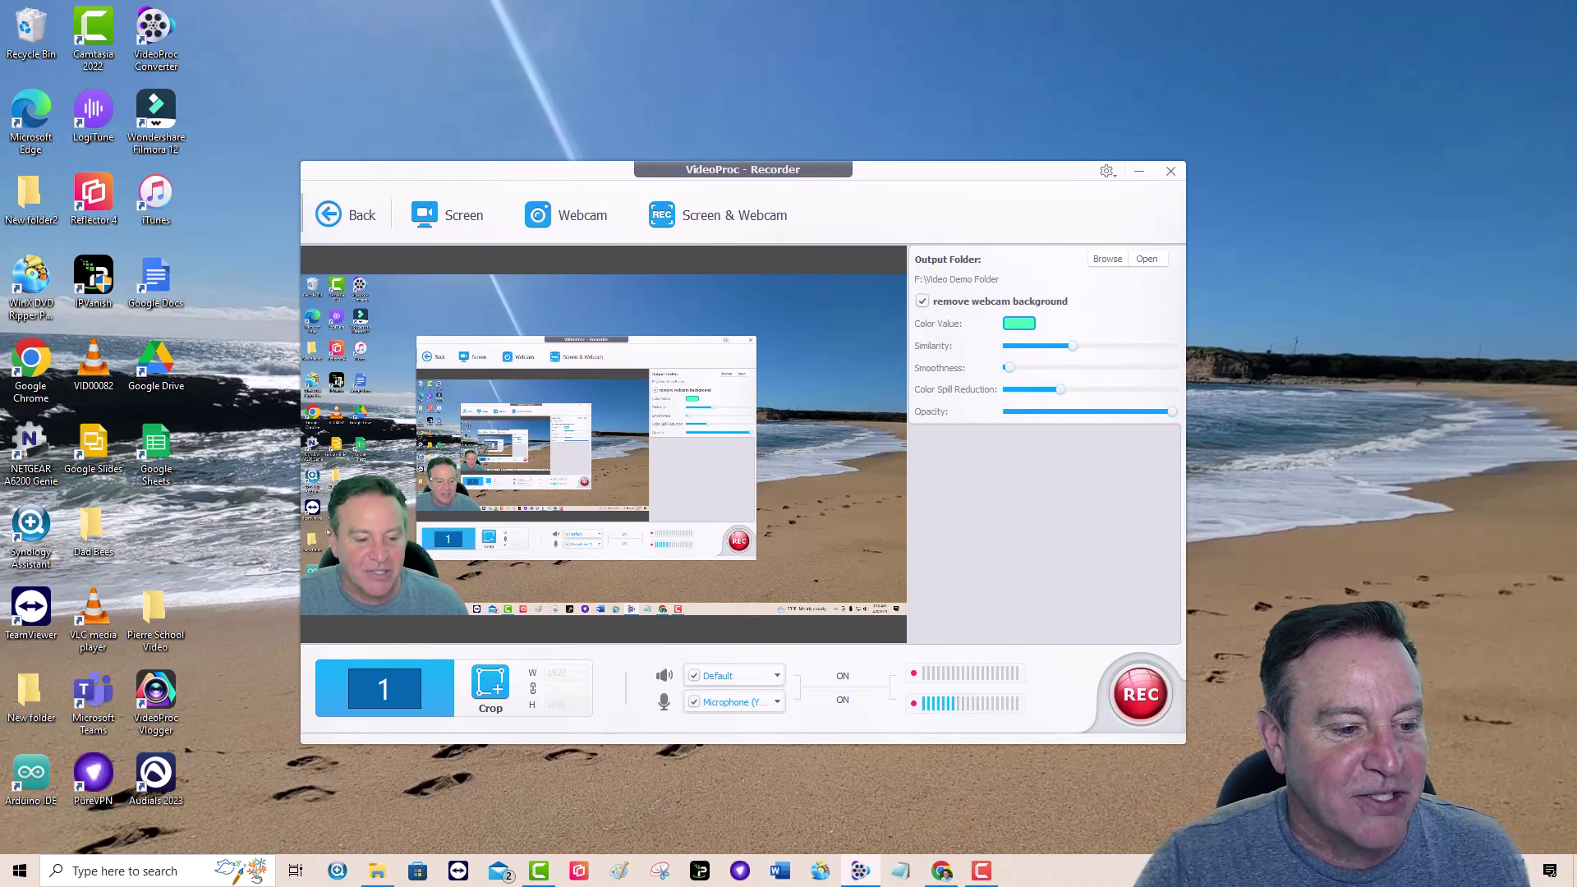
drag(863, 593, 312, 616)
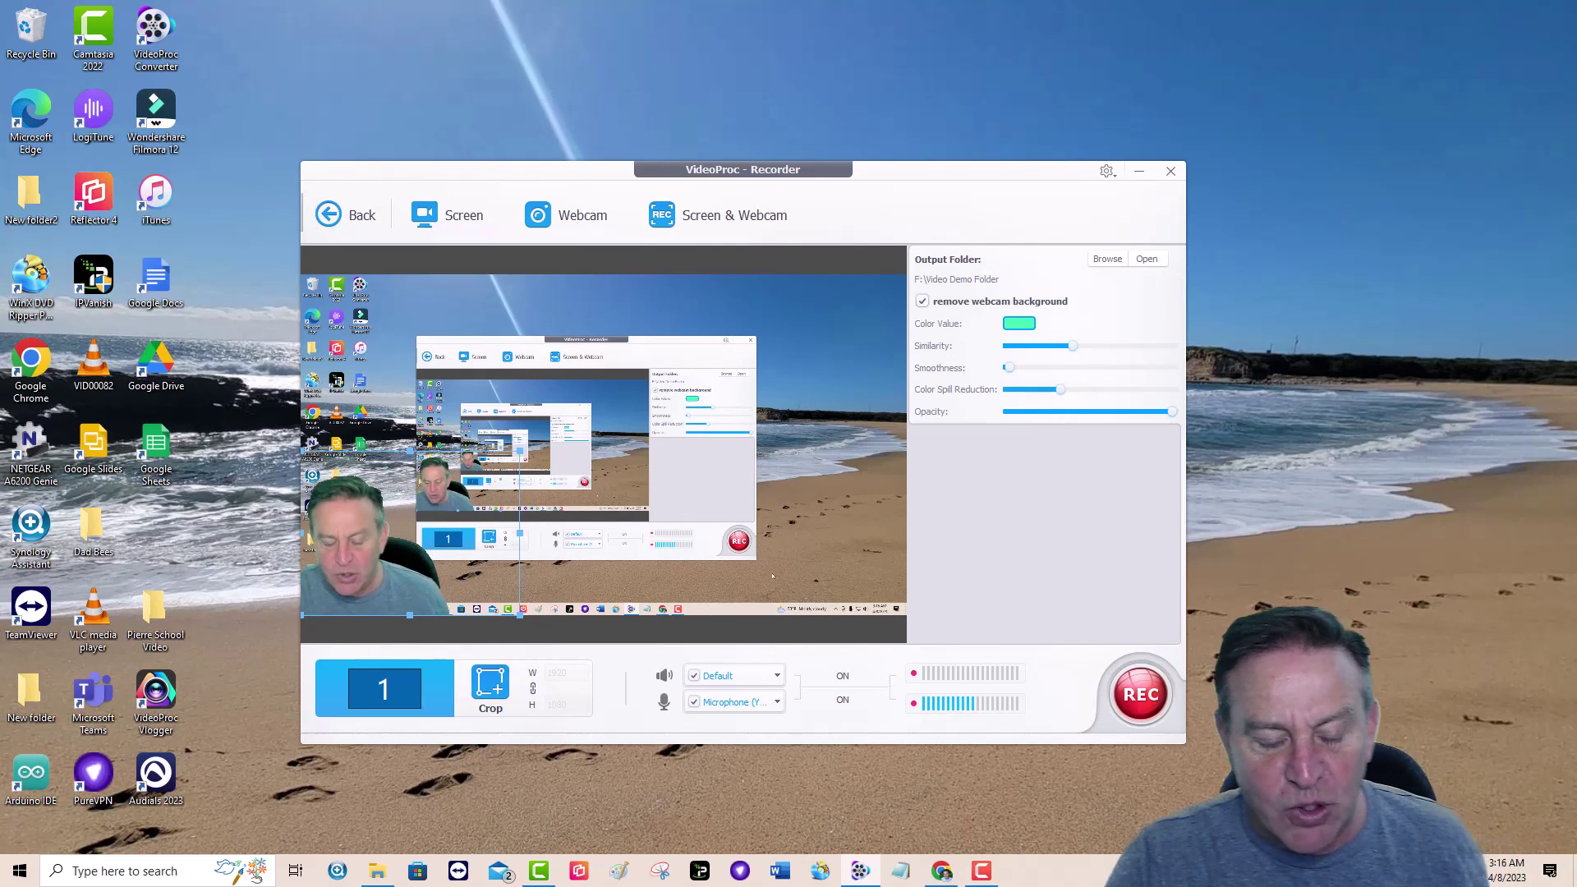
Step: Start the screen-and-facecam recording with the red REC button
click(1153, 712)
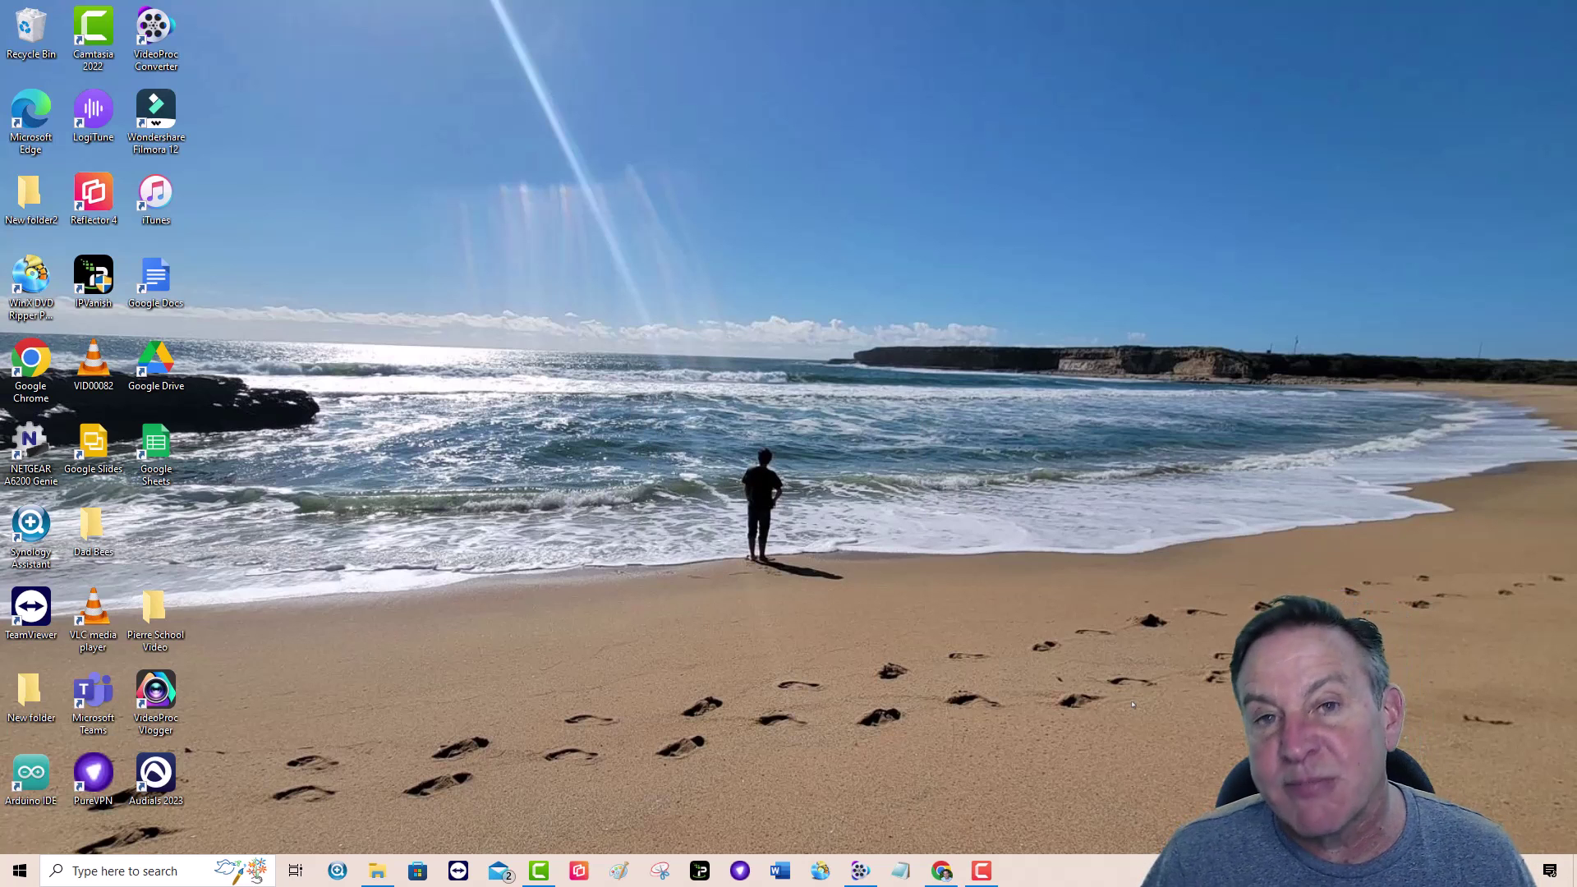
click(659, 870)
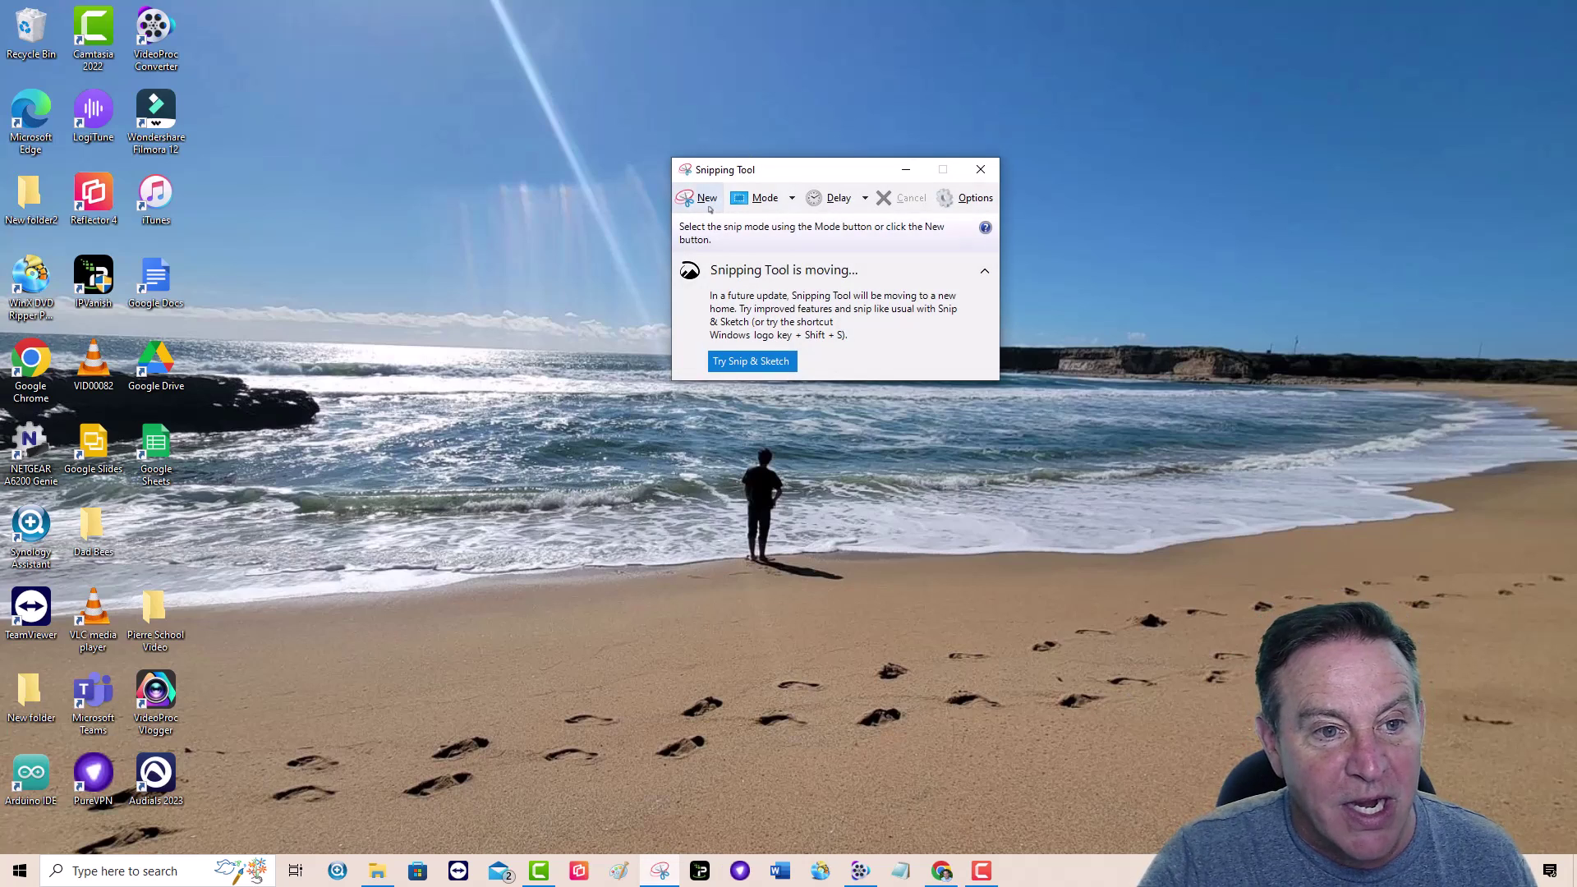
click(704, 198)
drag(413, 424, 1377, 706)
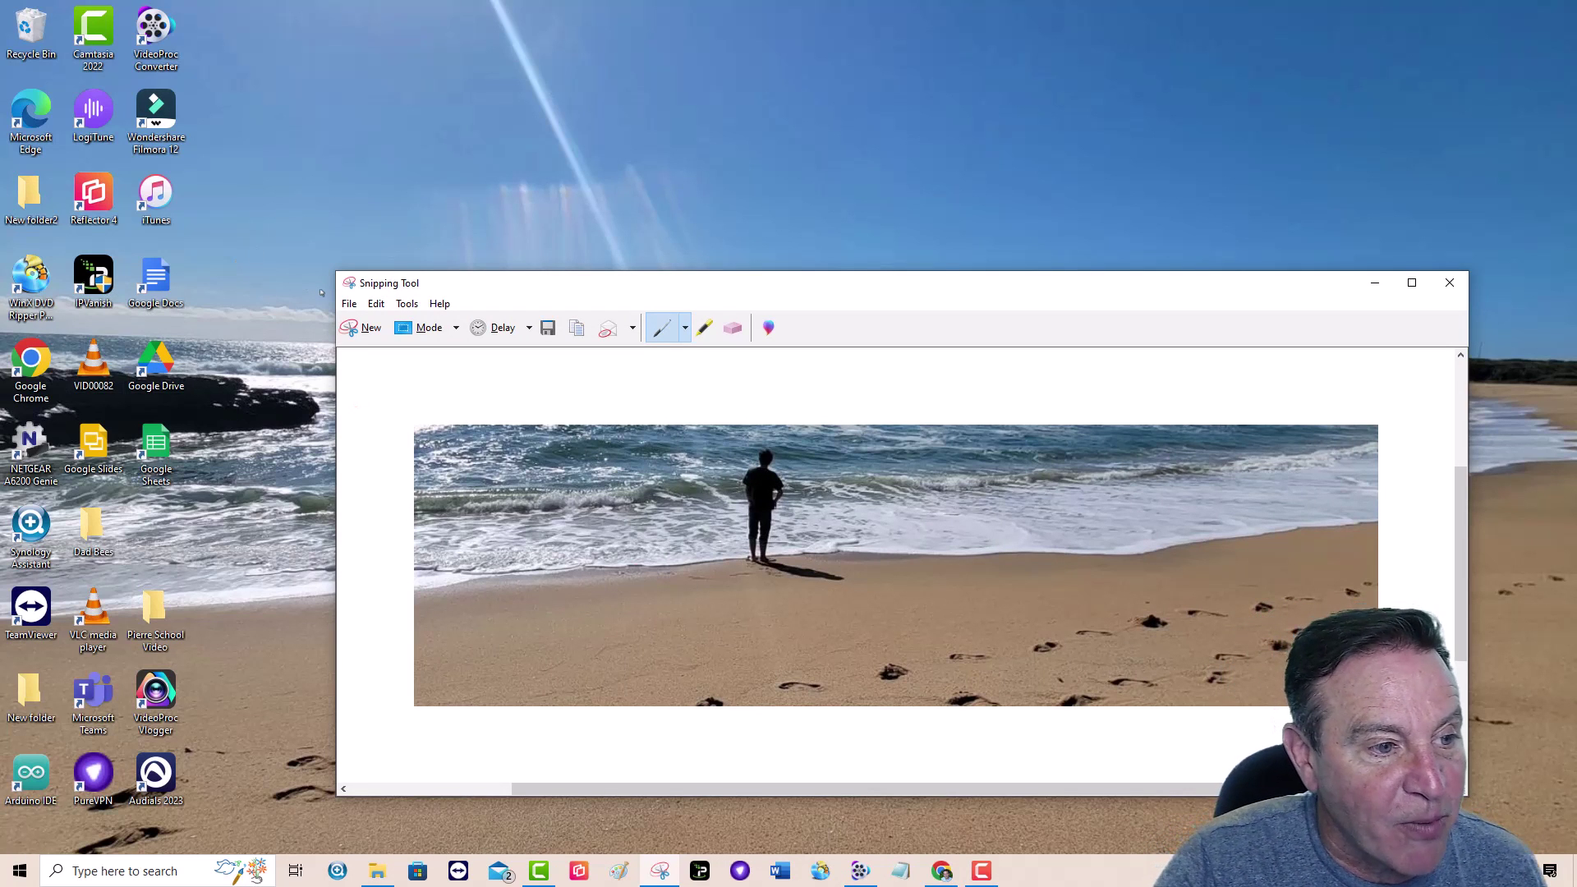
click(349, 304)
click(373, 304)
click(376, 304)
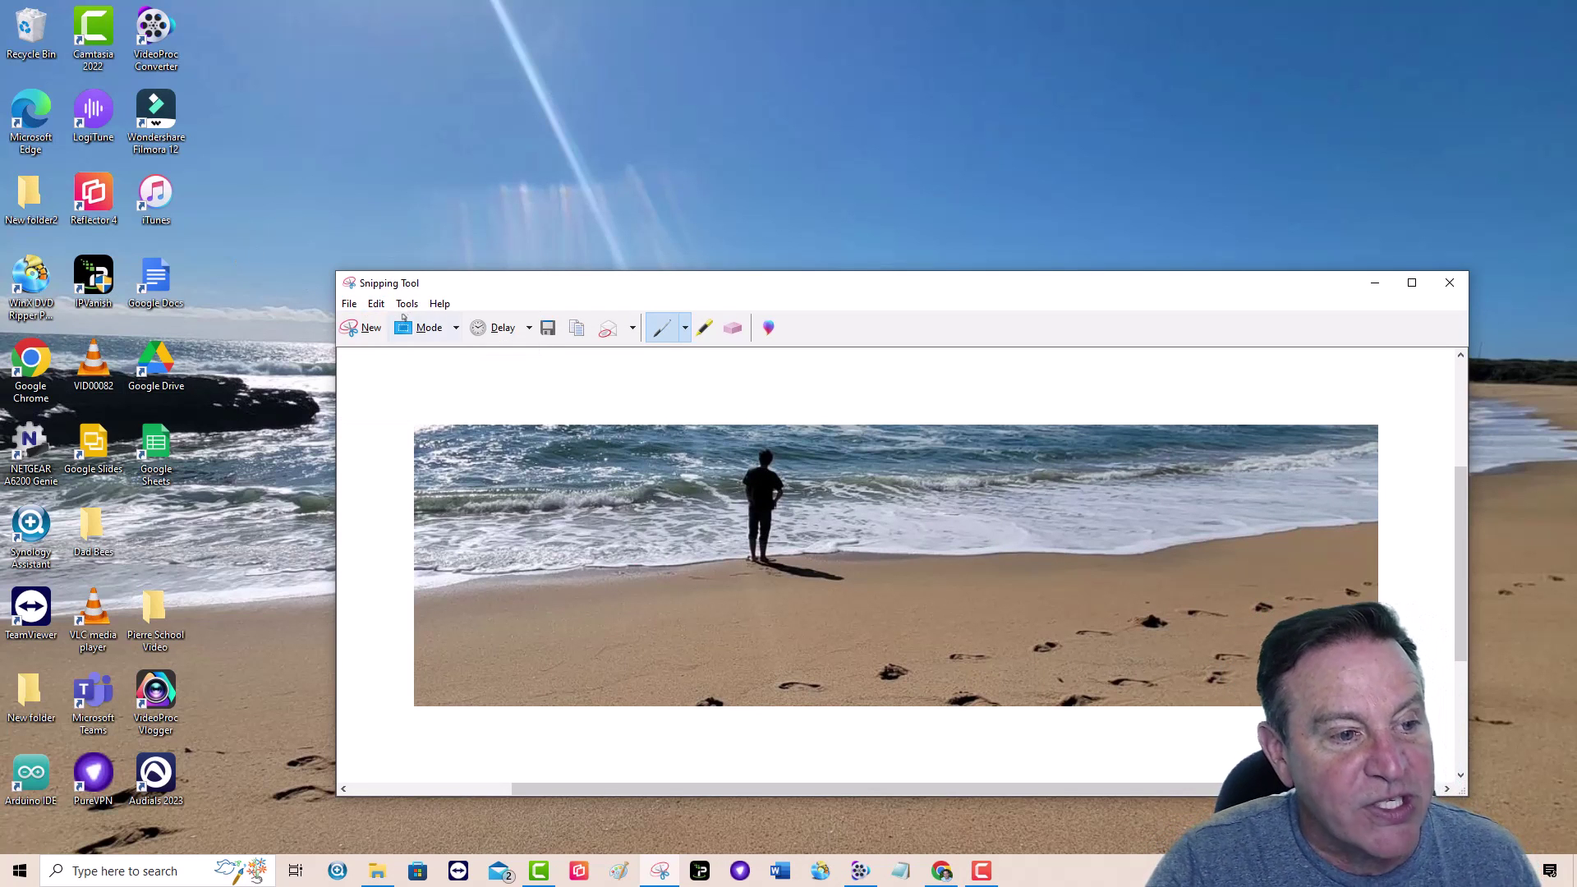
click(406, 303)
click(440, 304)
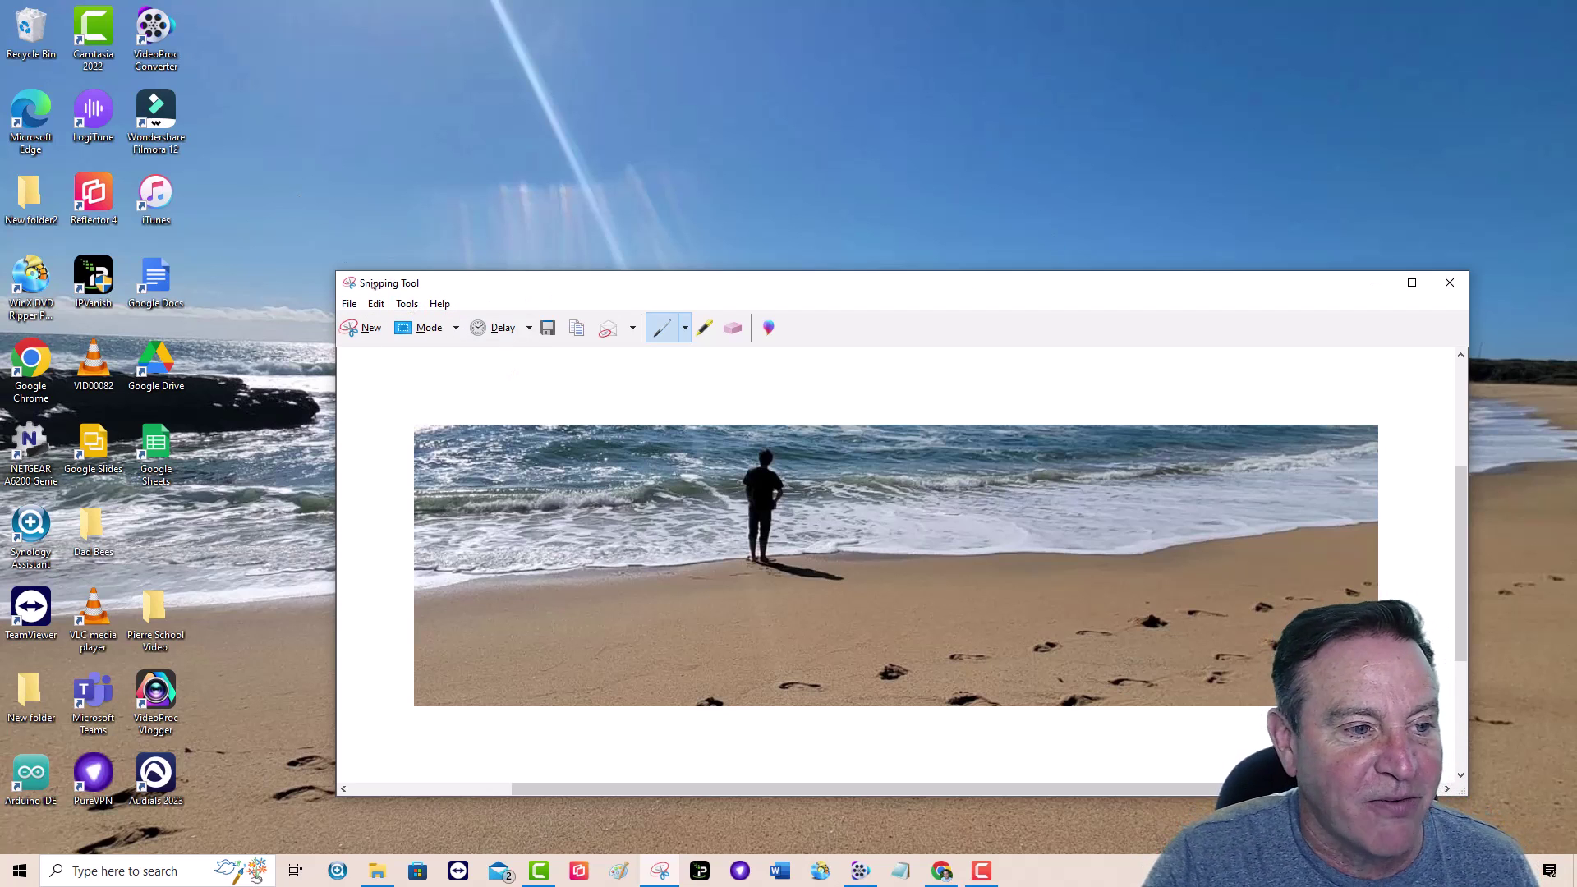
click(353, 284)
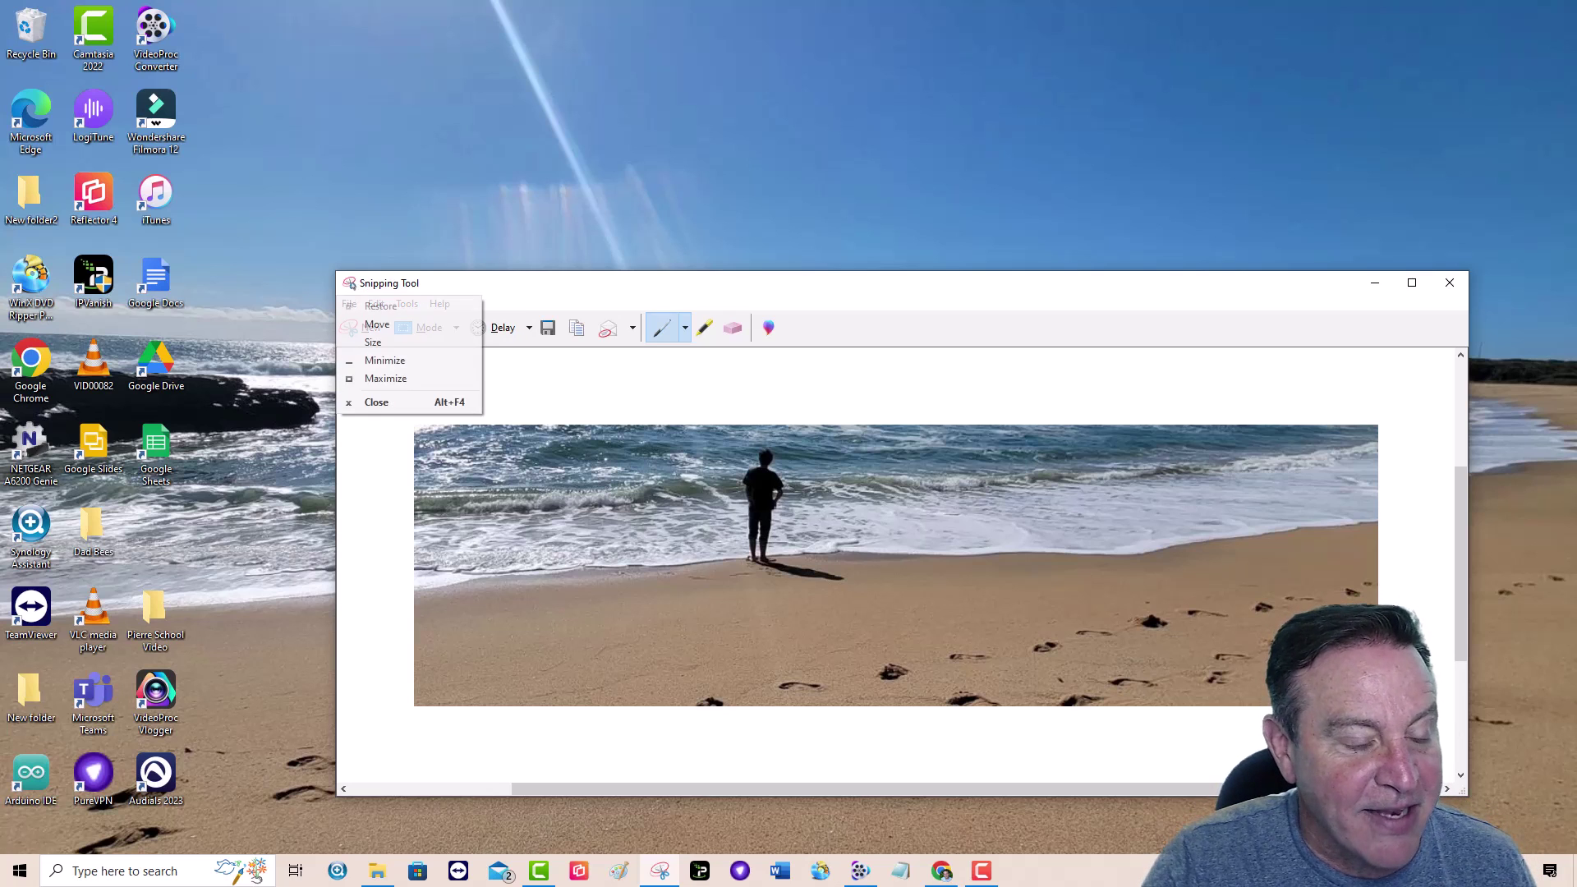
click(371, 401)
click(971, 552)
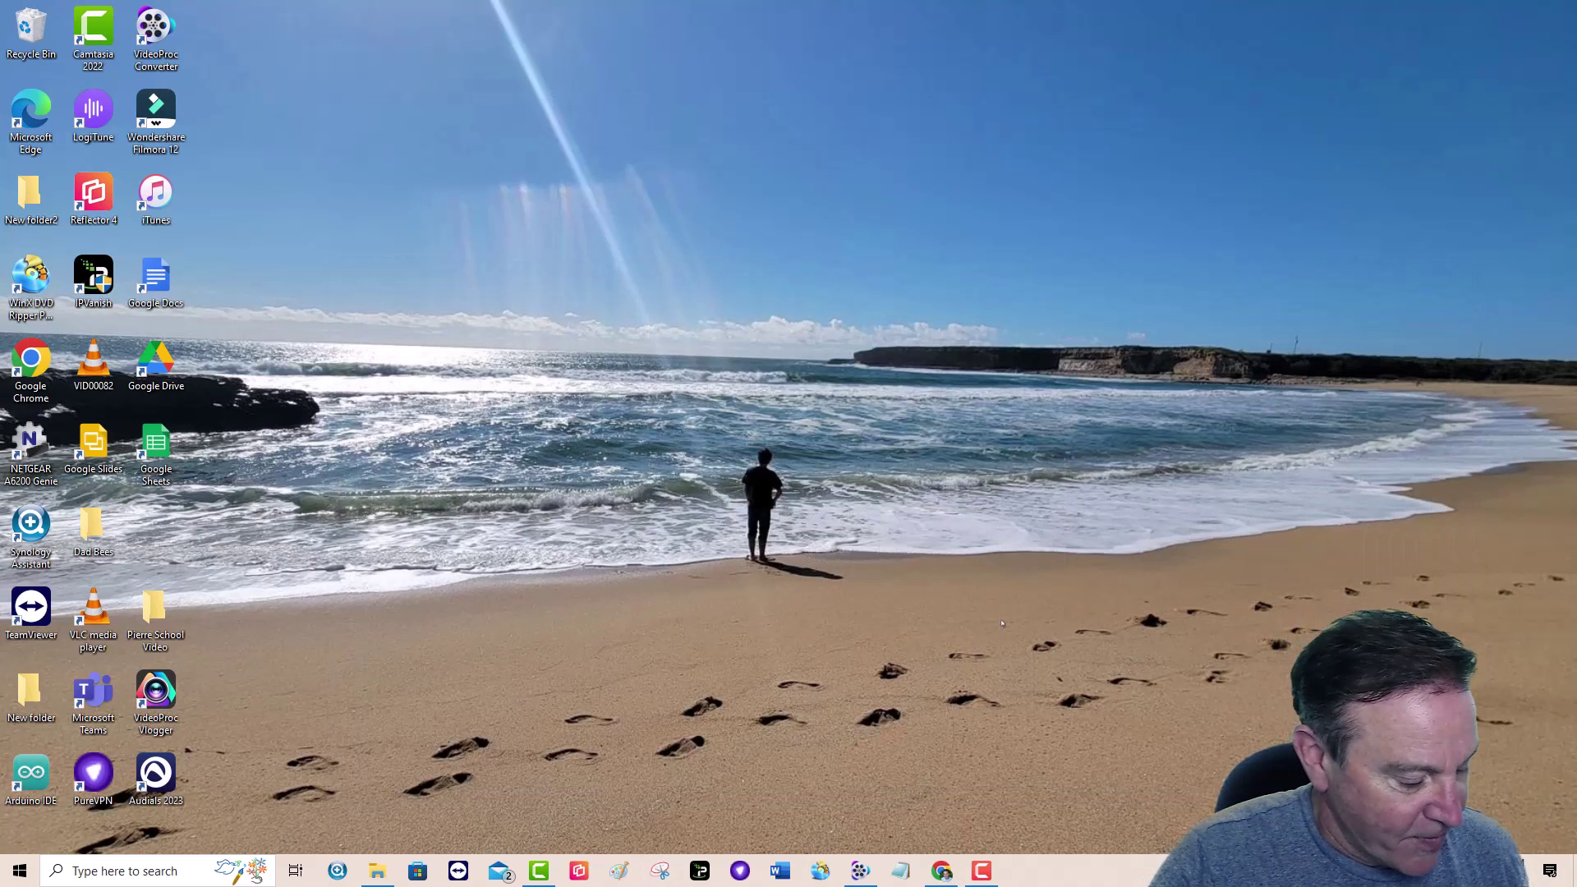
Step: Stop the recording and return to the VideoProc Converter home screen
key(alt+Tab)
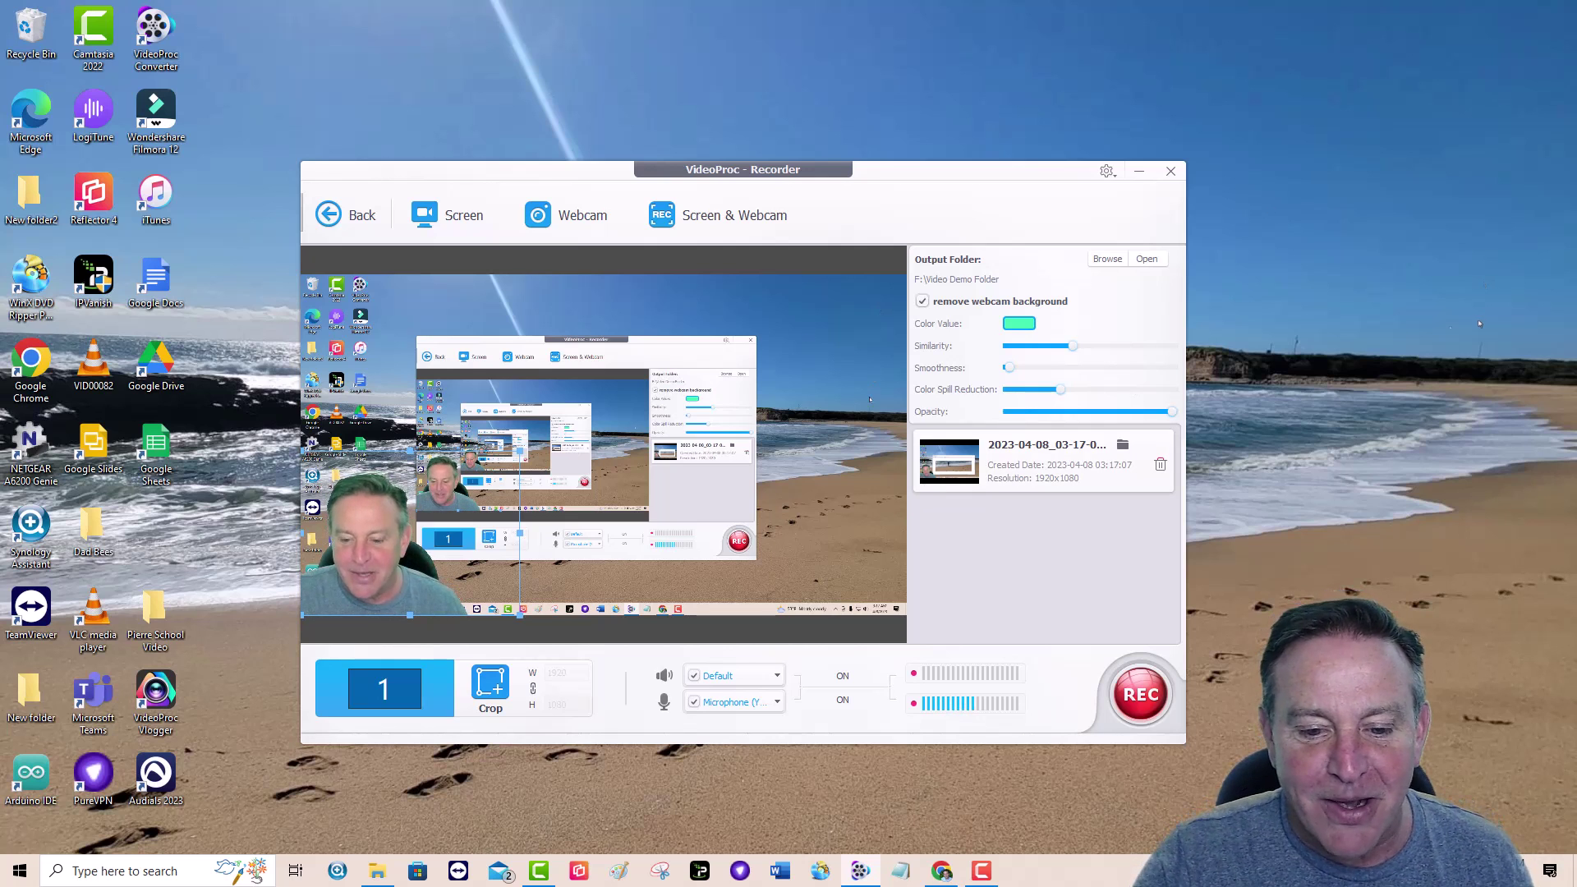
click(339, 218)
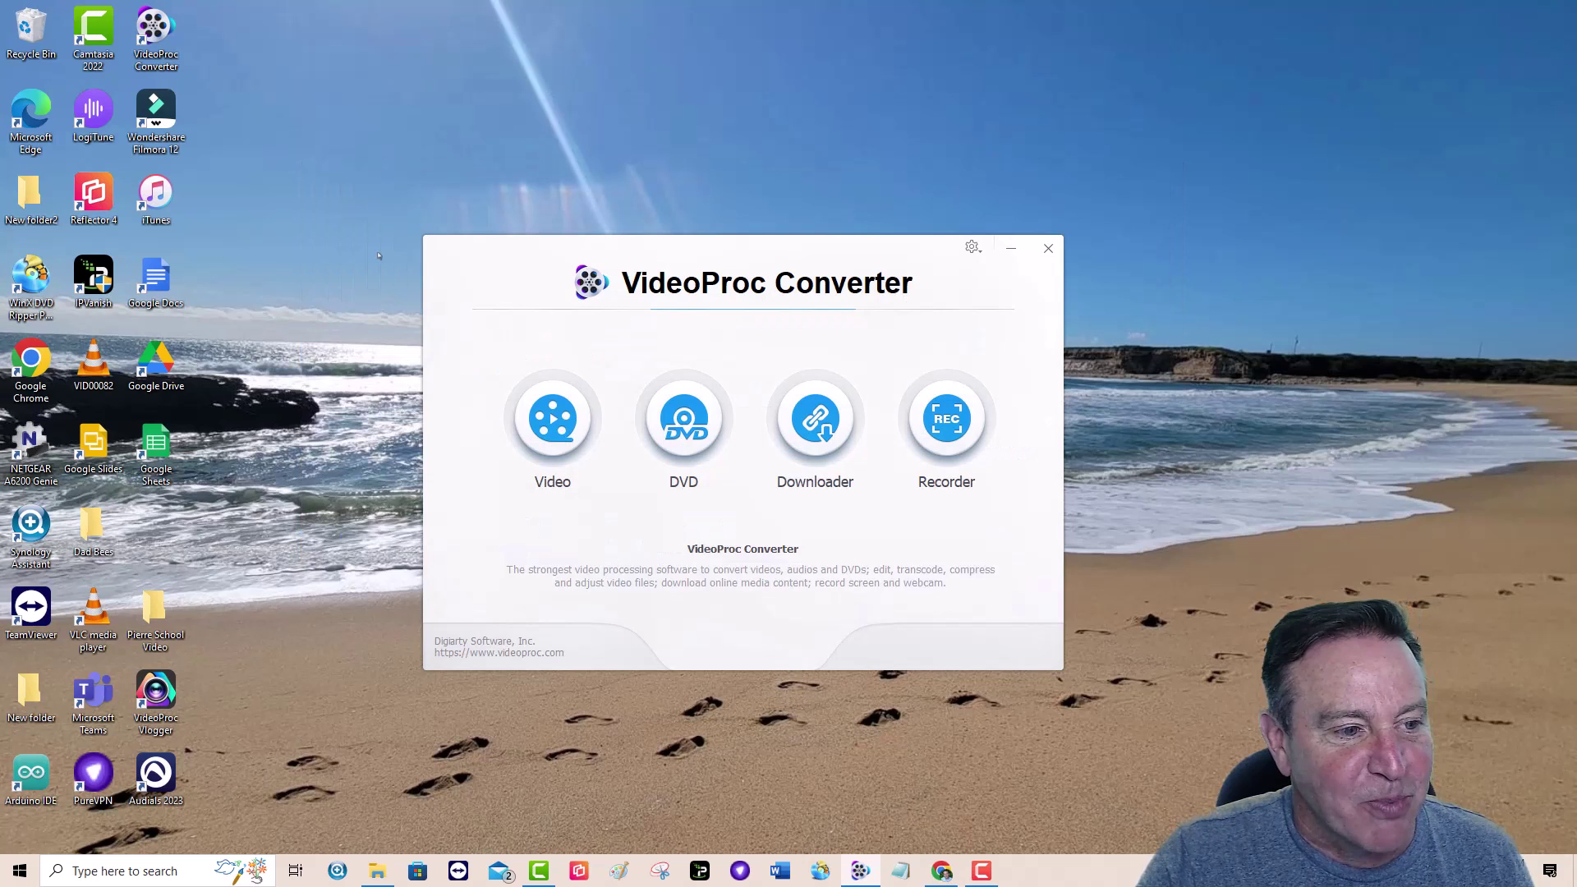
Step: Add 2023-04-08_03-17-07.mp4 to the Video workspace and target MP4 H264 output
click(552, 415)
click(445, 229)
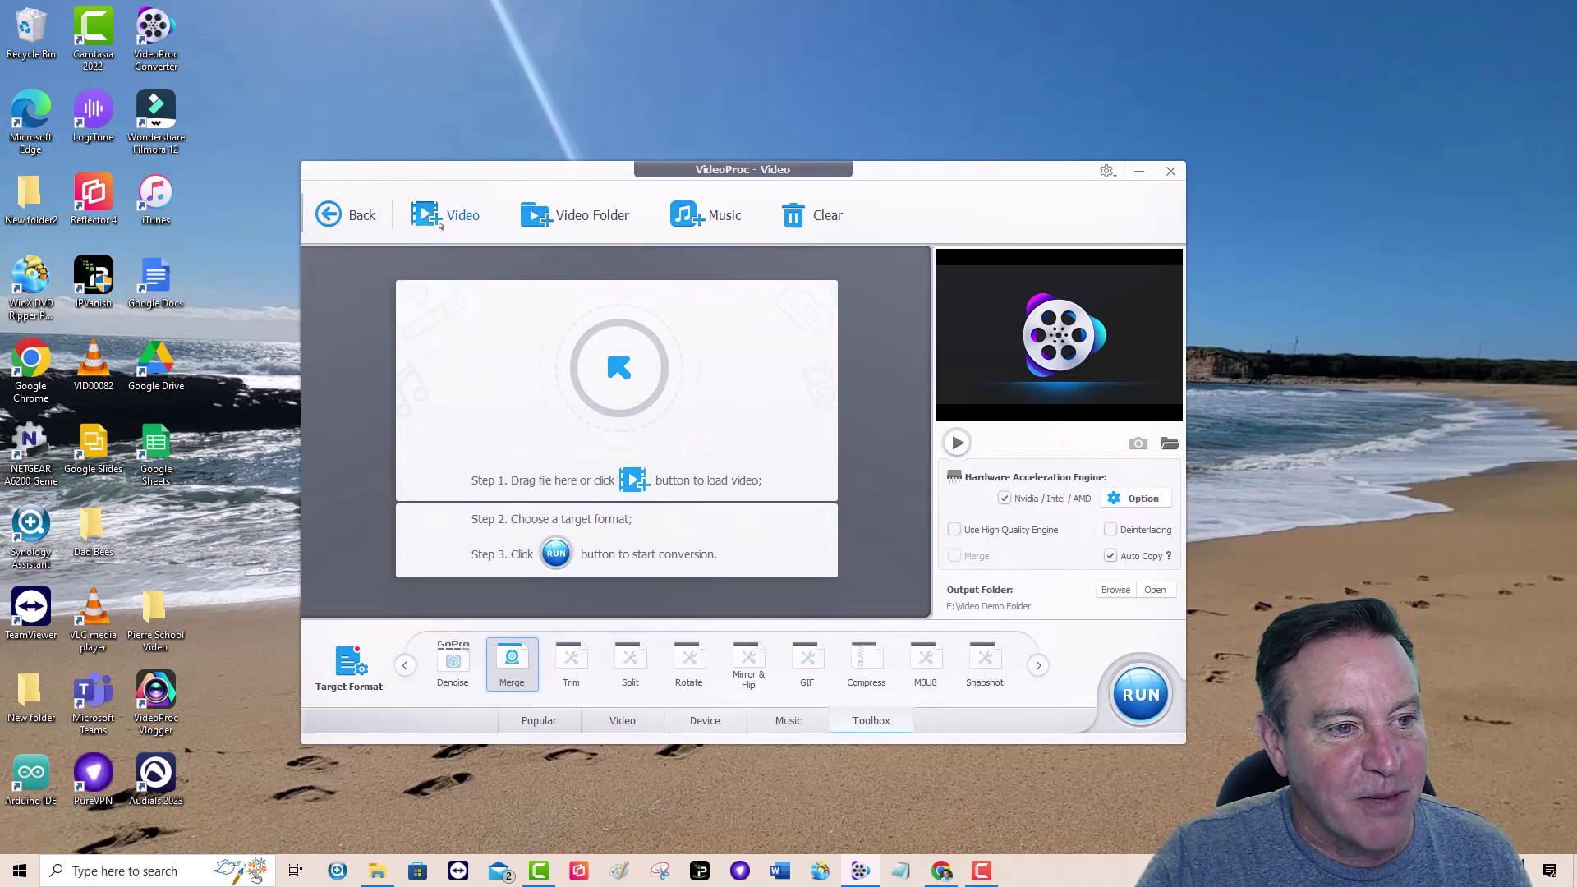
click(579, 326)
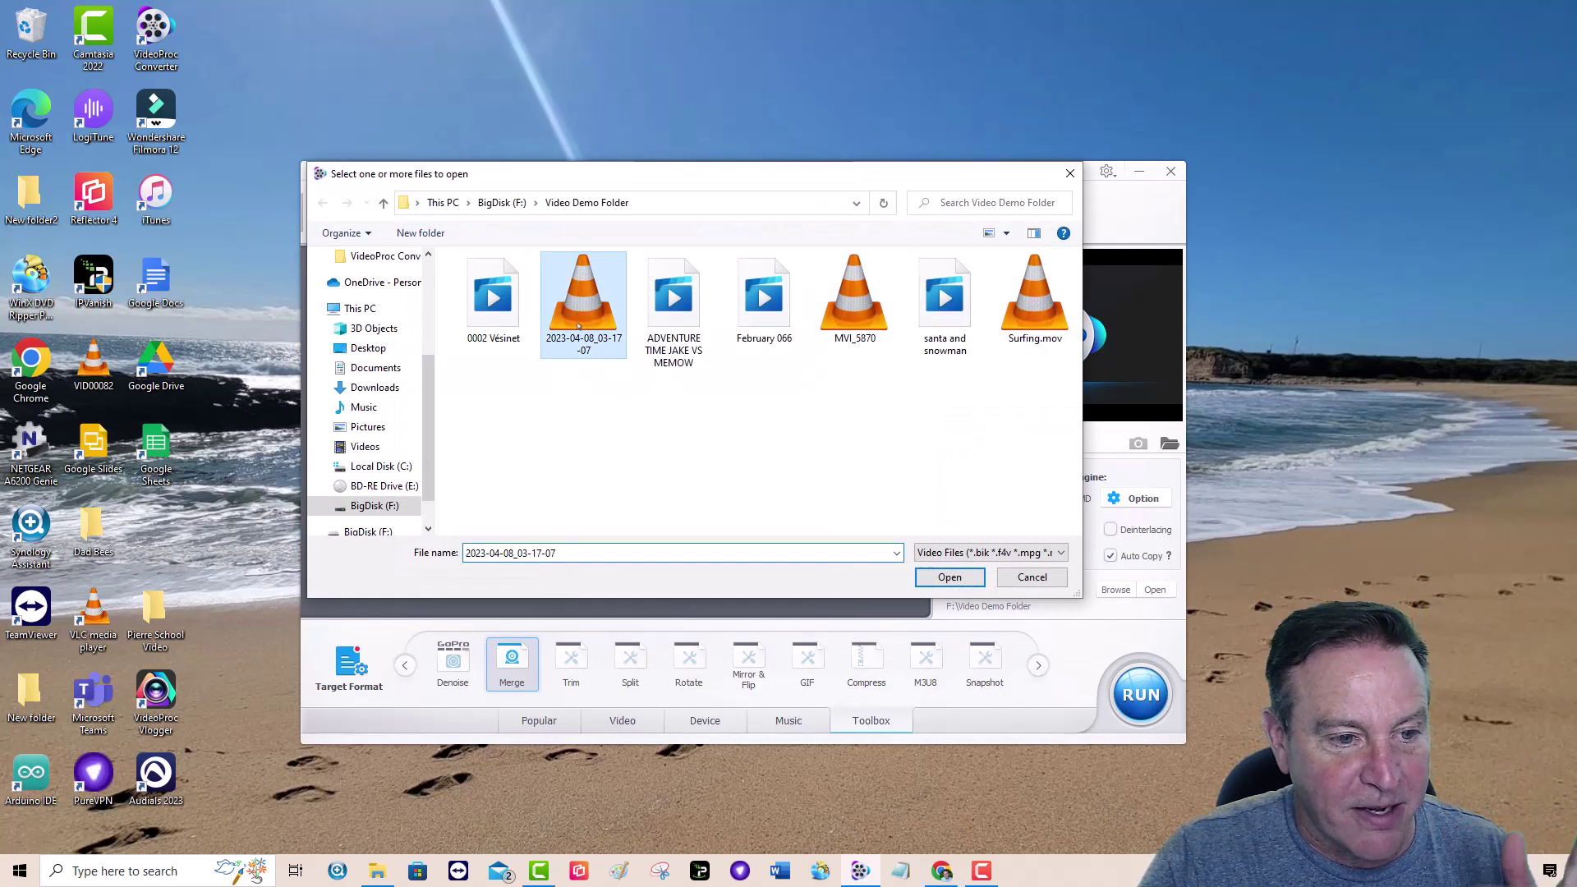
click(950, 577)
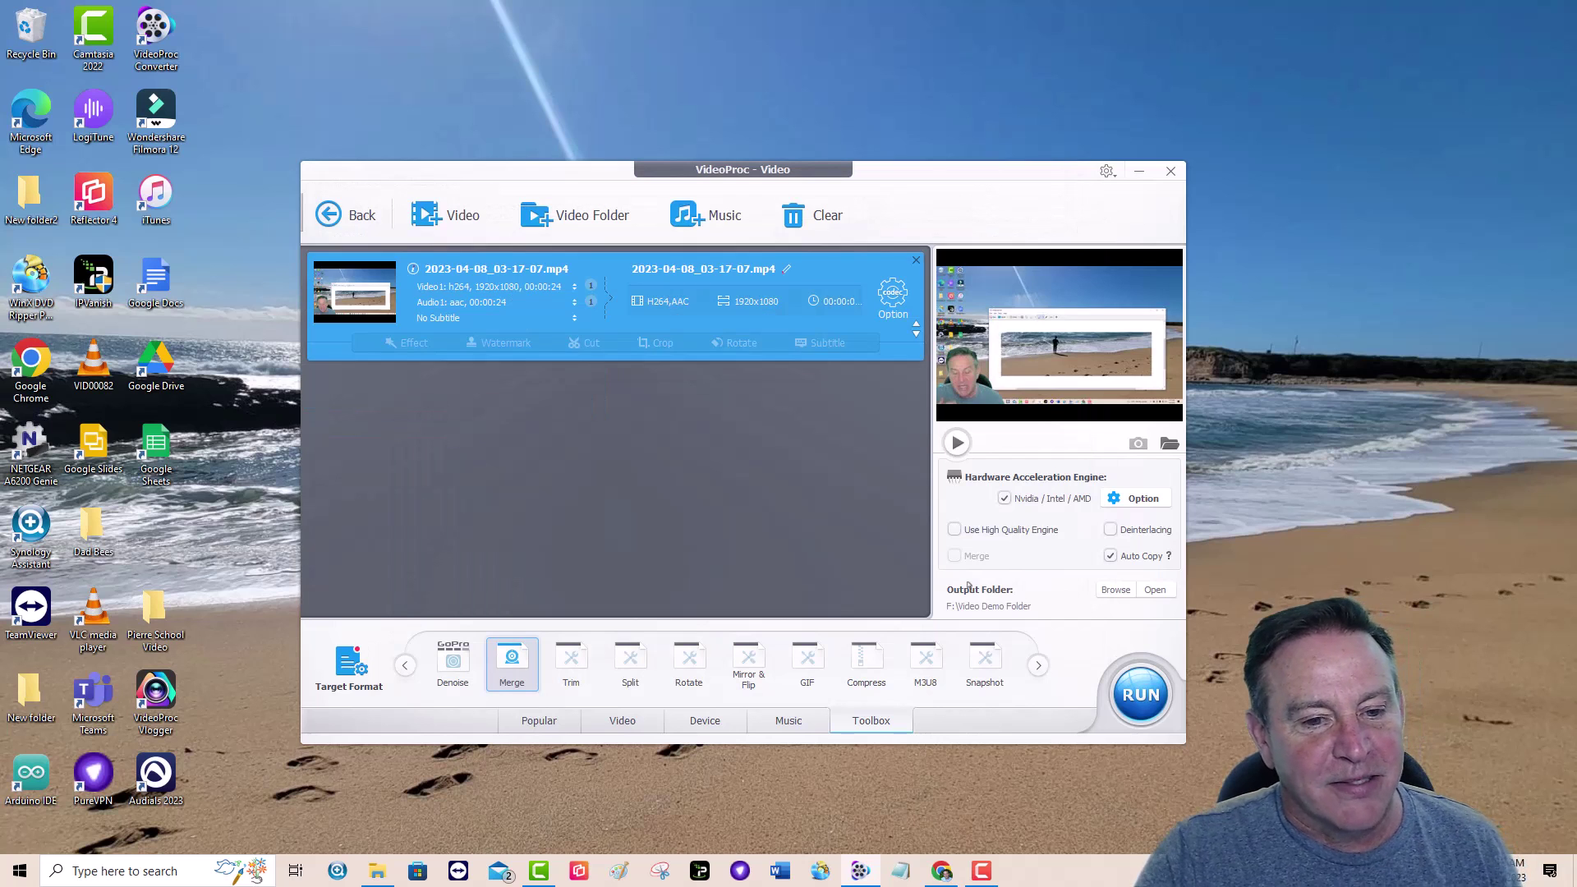
click(621, 720)
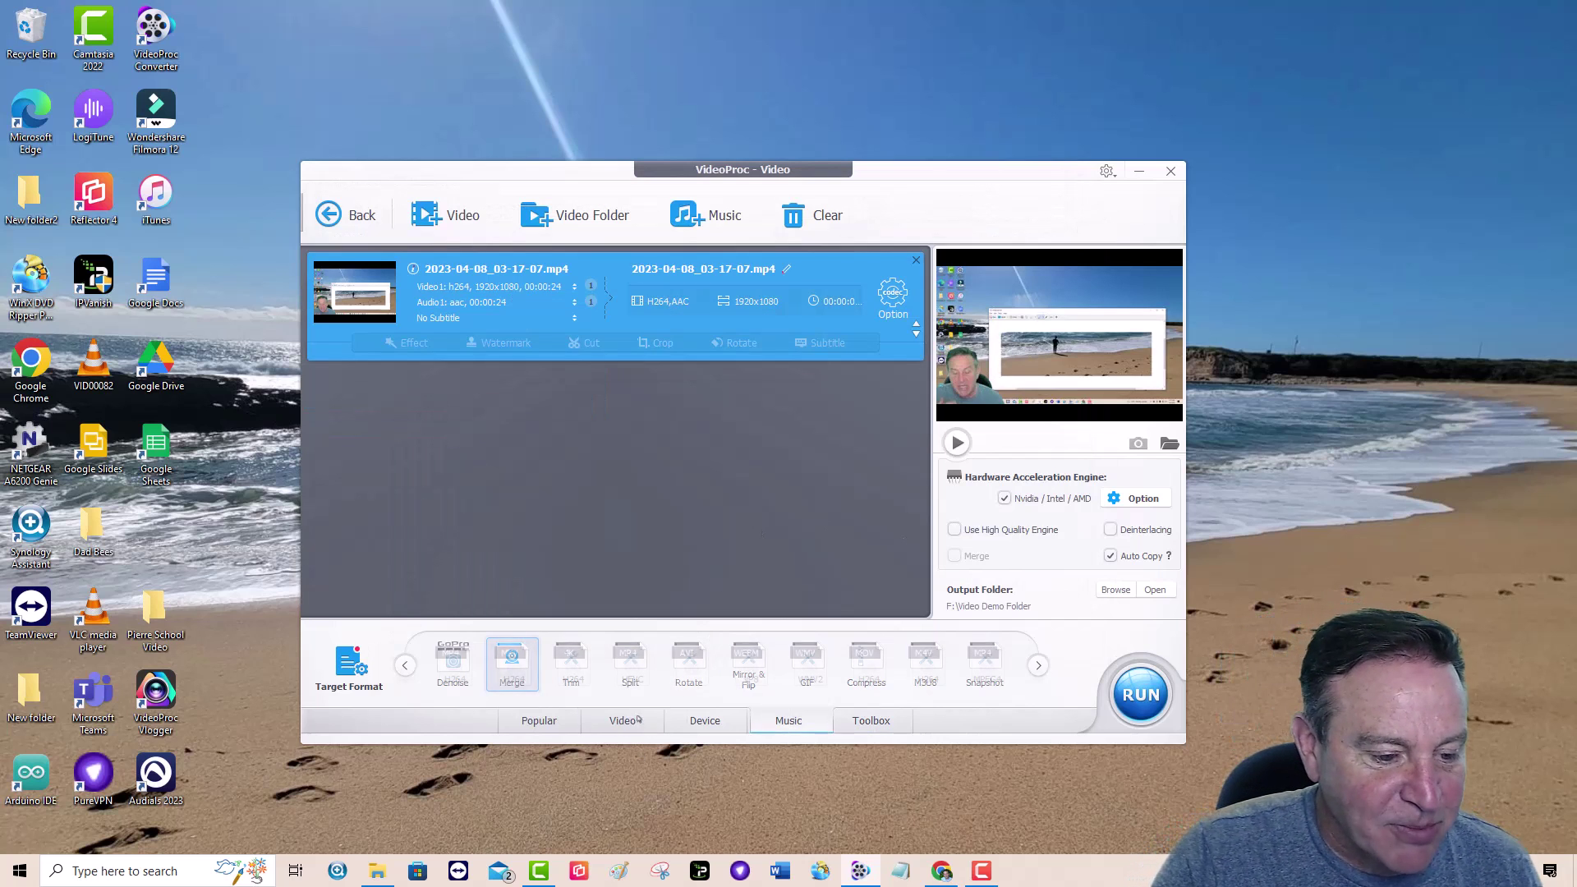
click(456, 666)
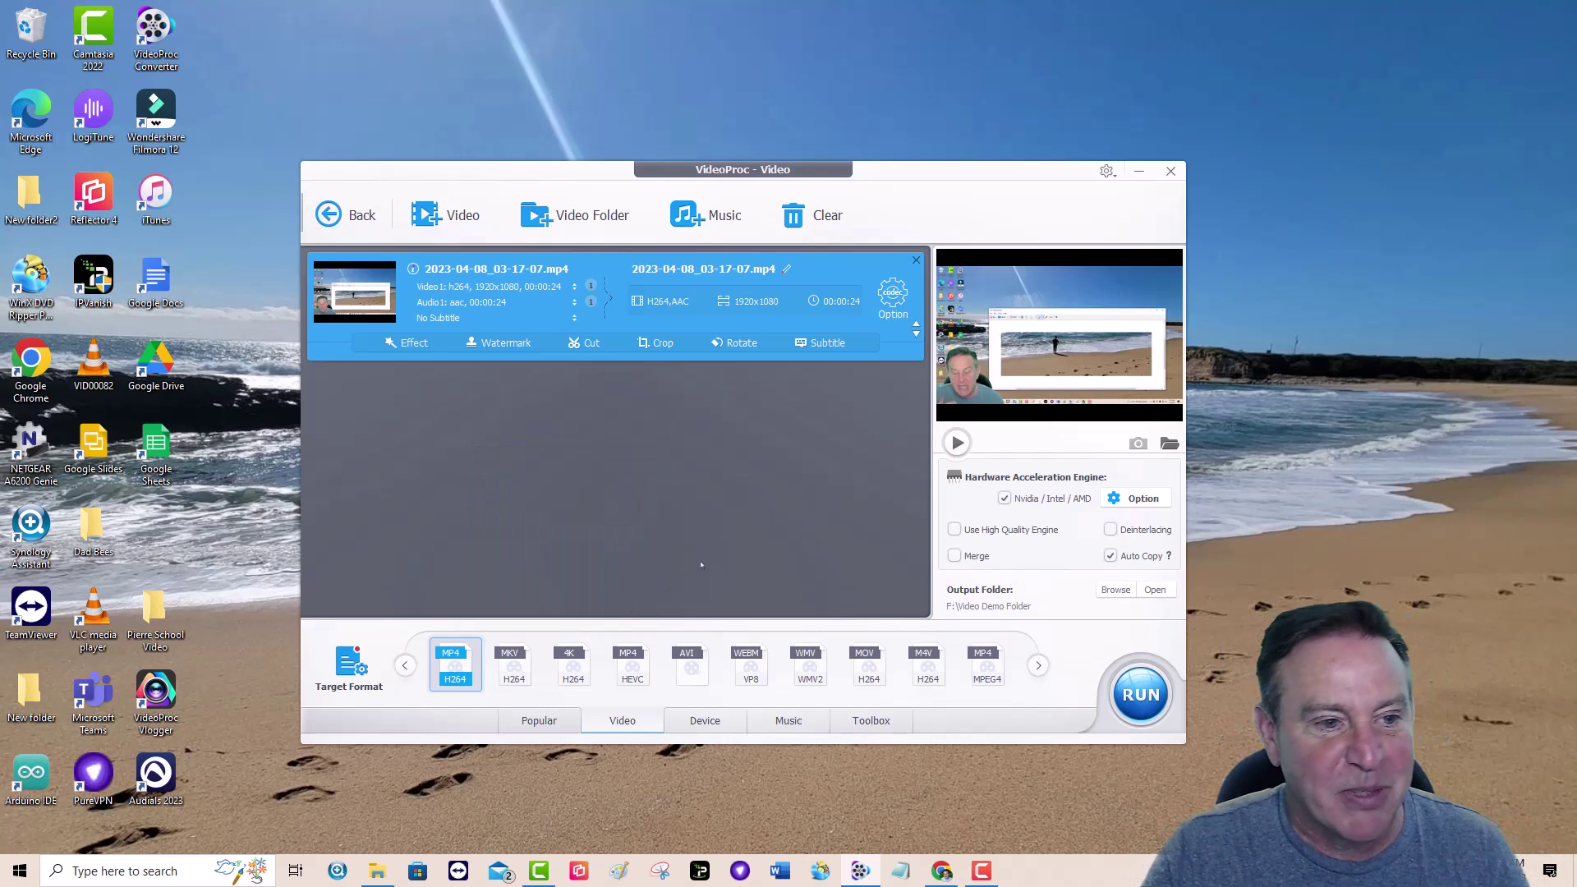
Step: Enable an image watermark on the clip using the Edgy Logo file
click(500, 343)
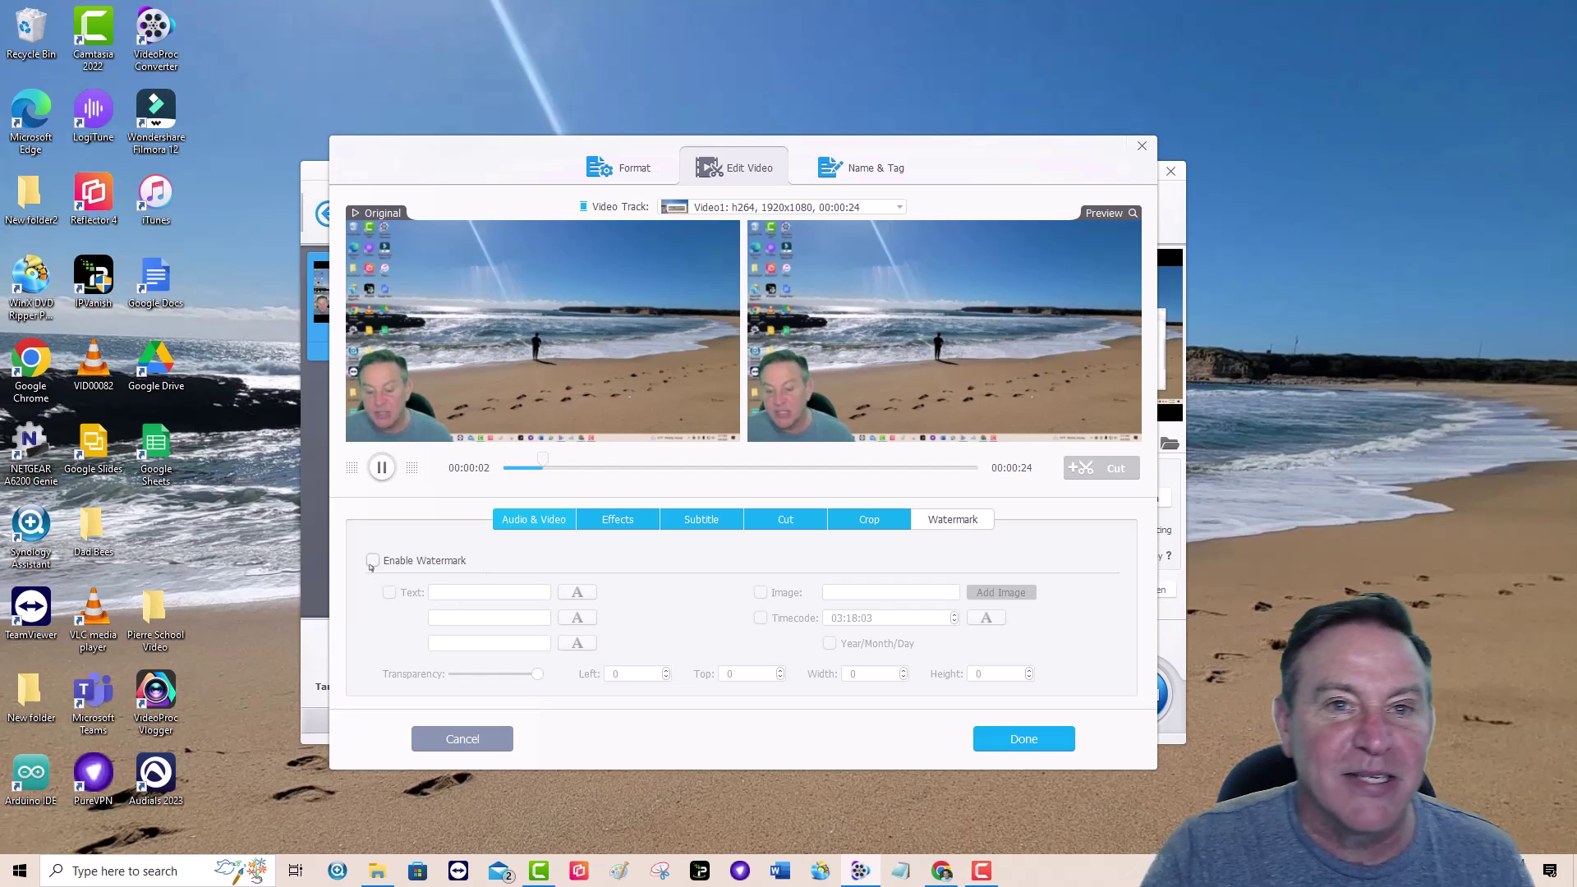
click(371, 562)
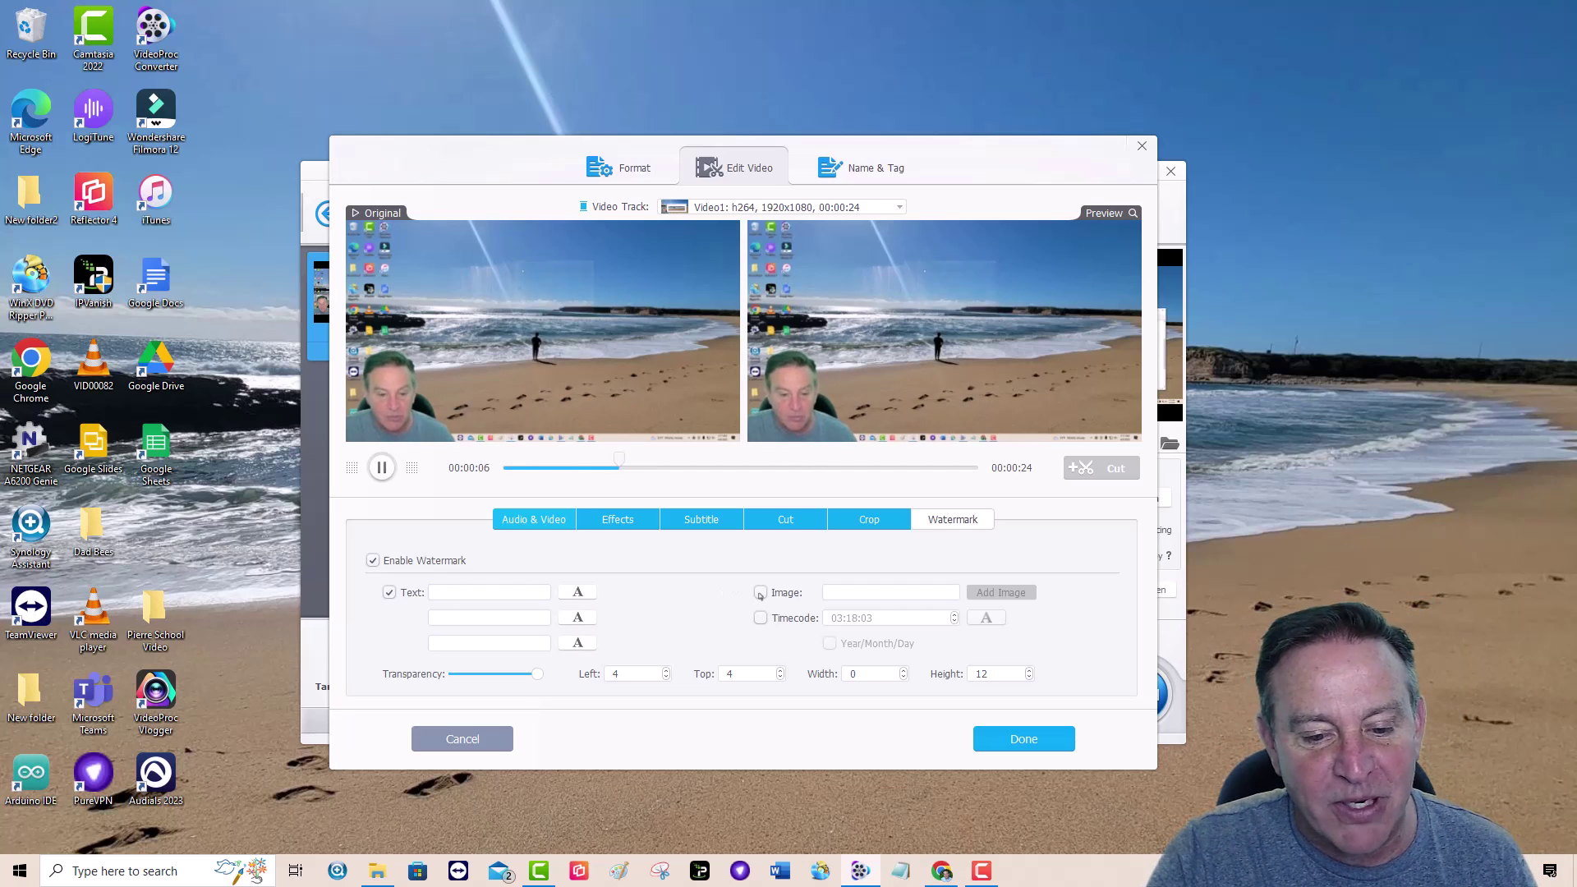
click(761, 592)
click(1004, 593)
click(521, 274)
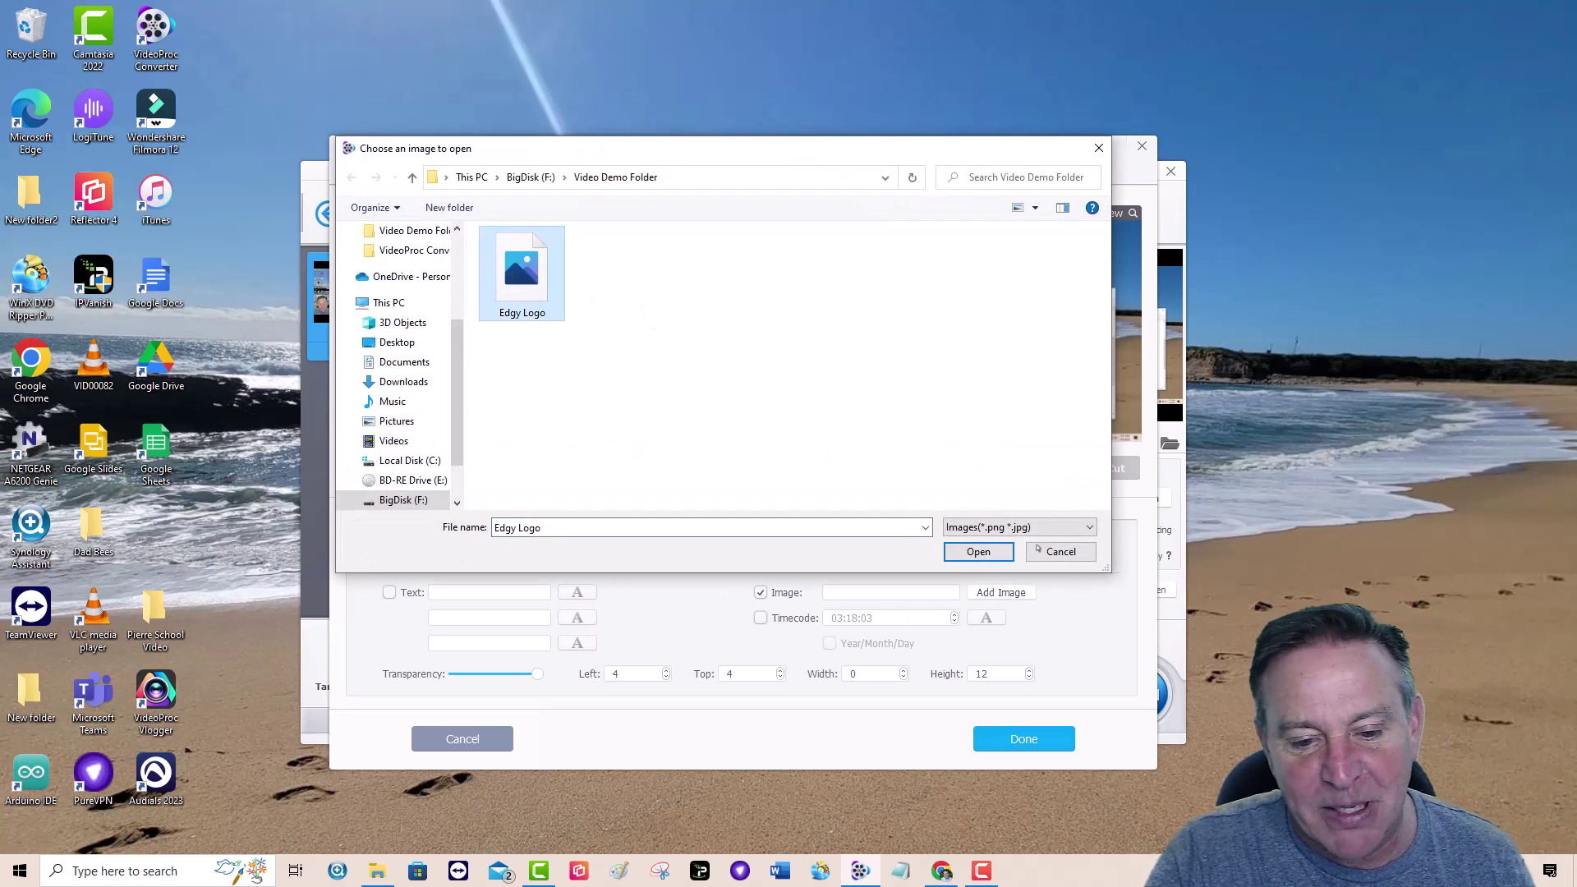
click(978, 552)
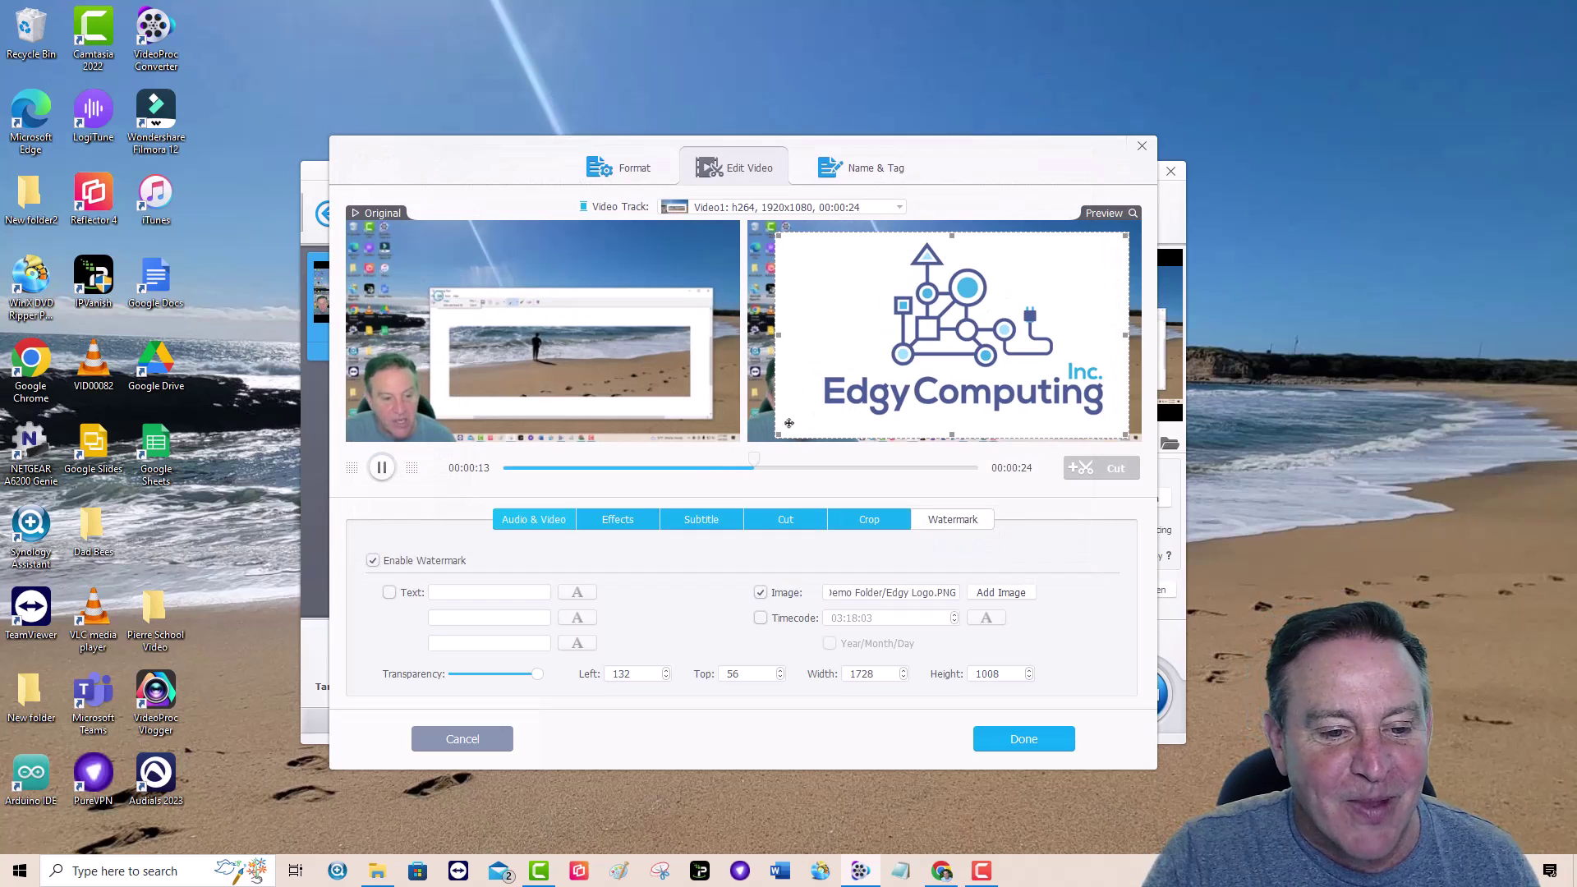
Step: Shrink the logo into the top-right corner, lower its transparency, and apply
drag(778, 437, 947, 340)
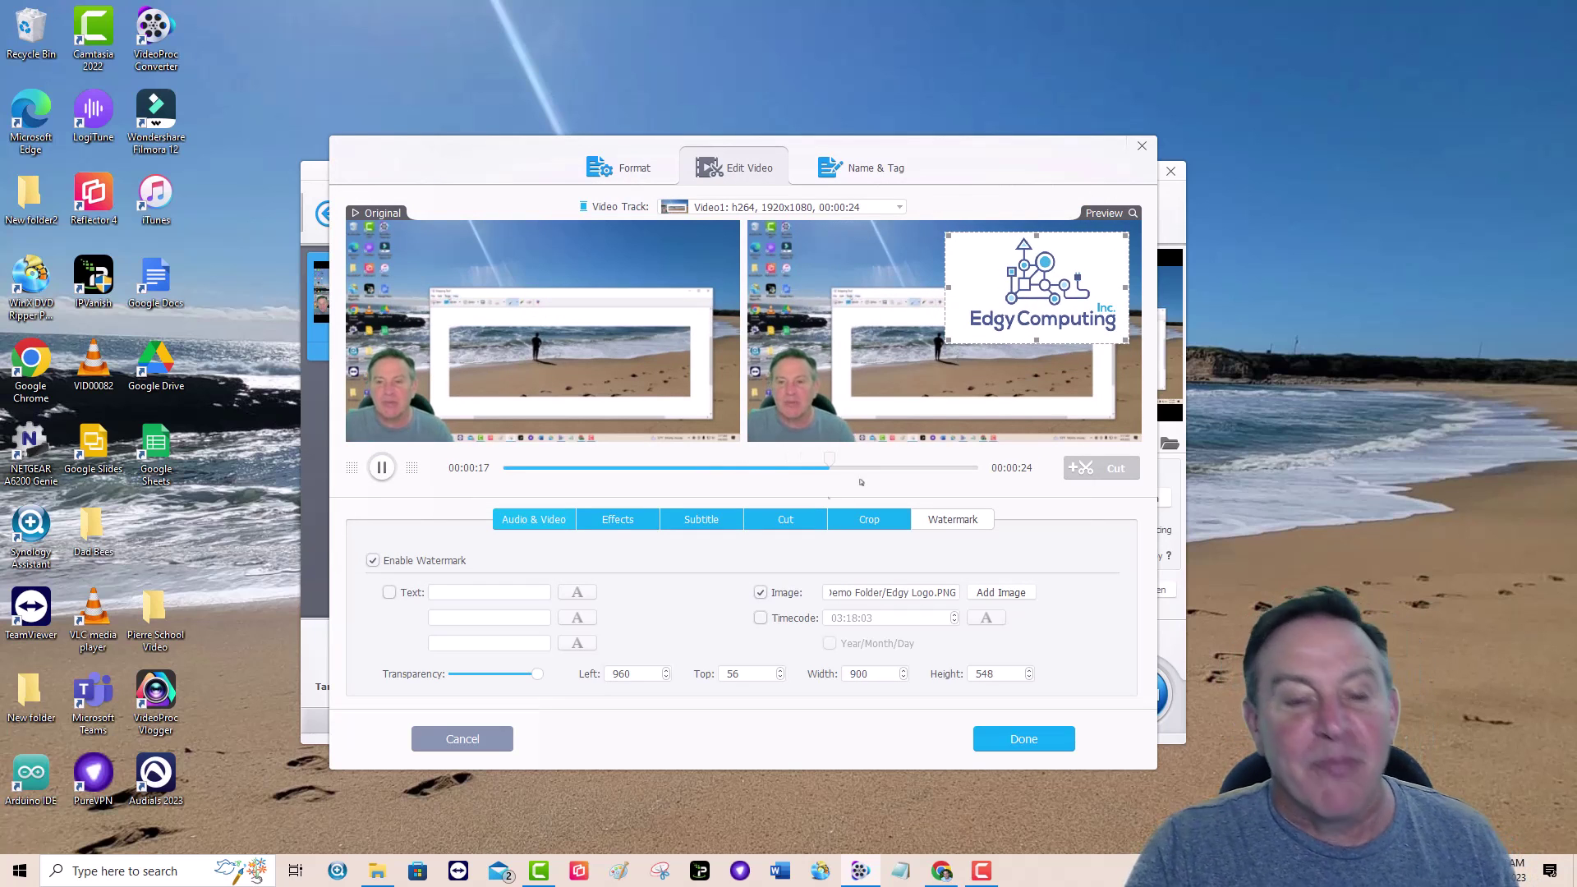
drag(537, 675, 490, 671)
drag(1052, 297, 1020, 283)
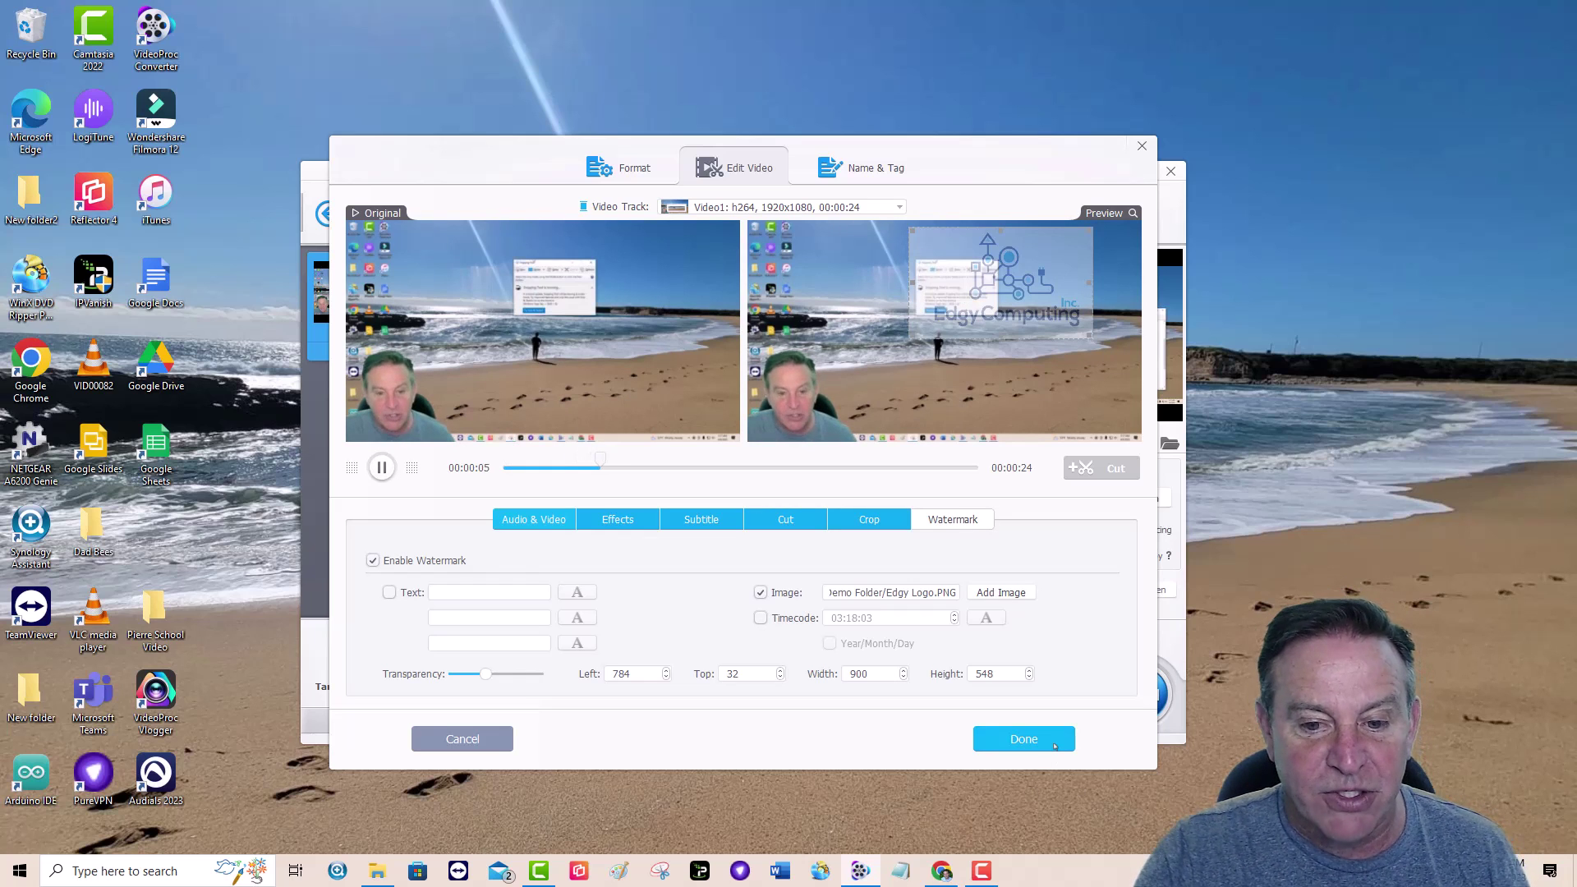
click(1054, 744)
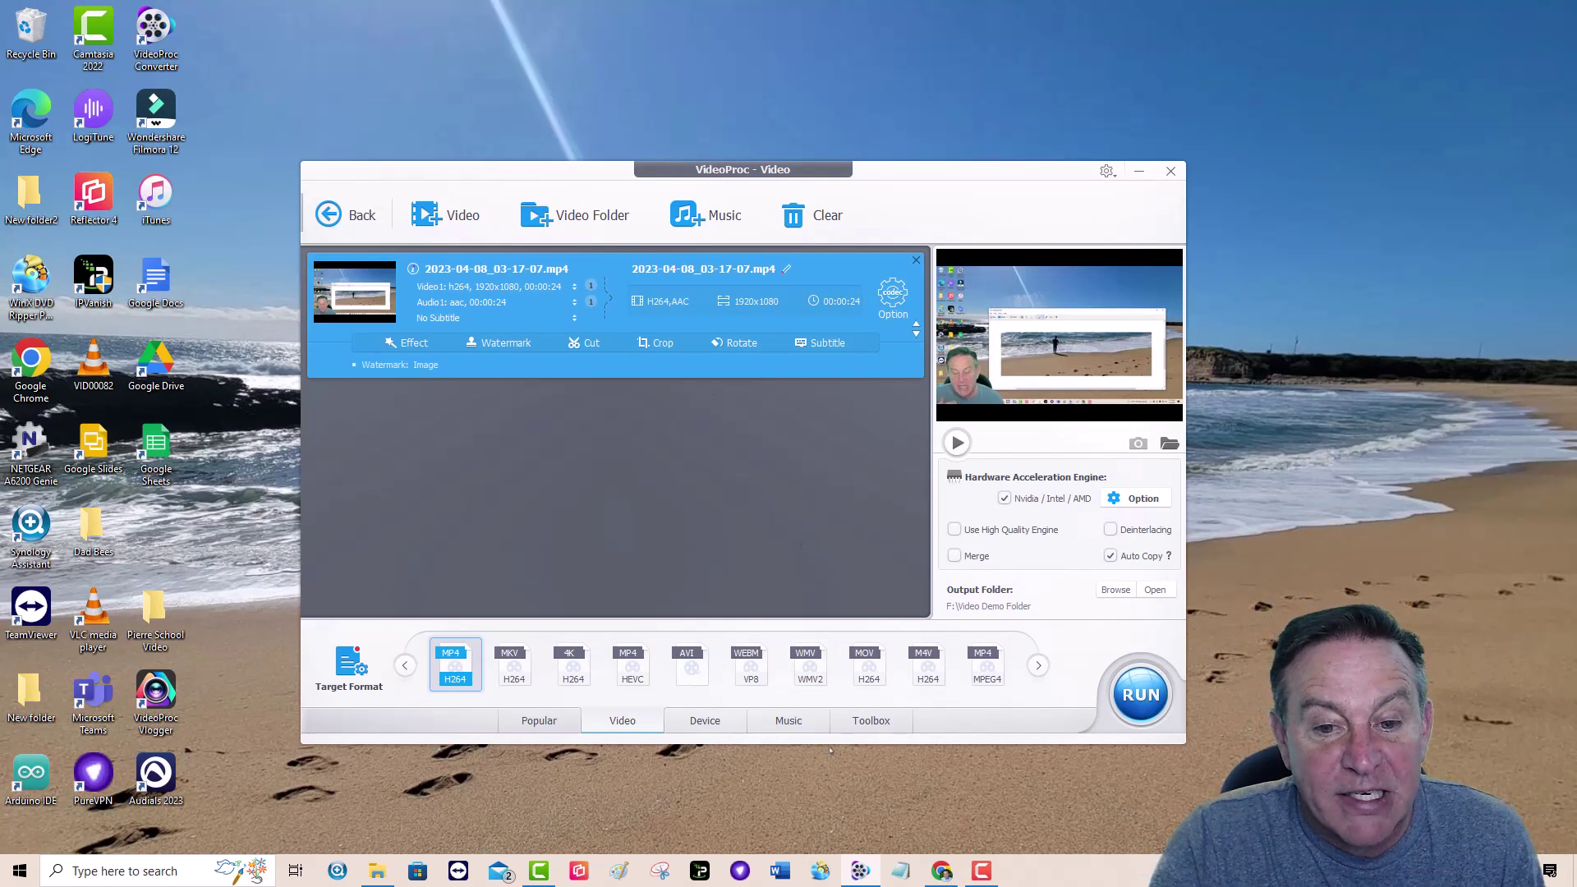
Step: Try vertical and horizontal flips in Mirror & Flip, discard them, then bring up the VideoProc website
click(896, 720)
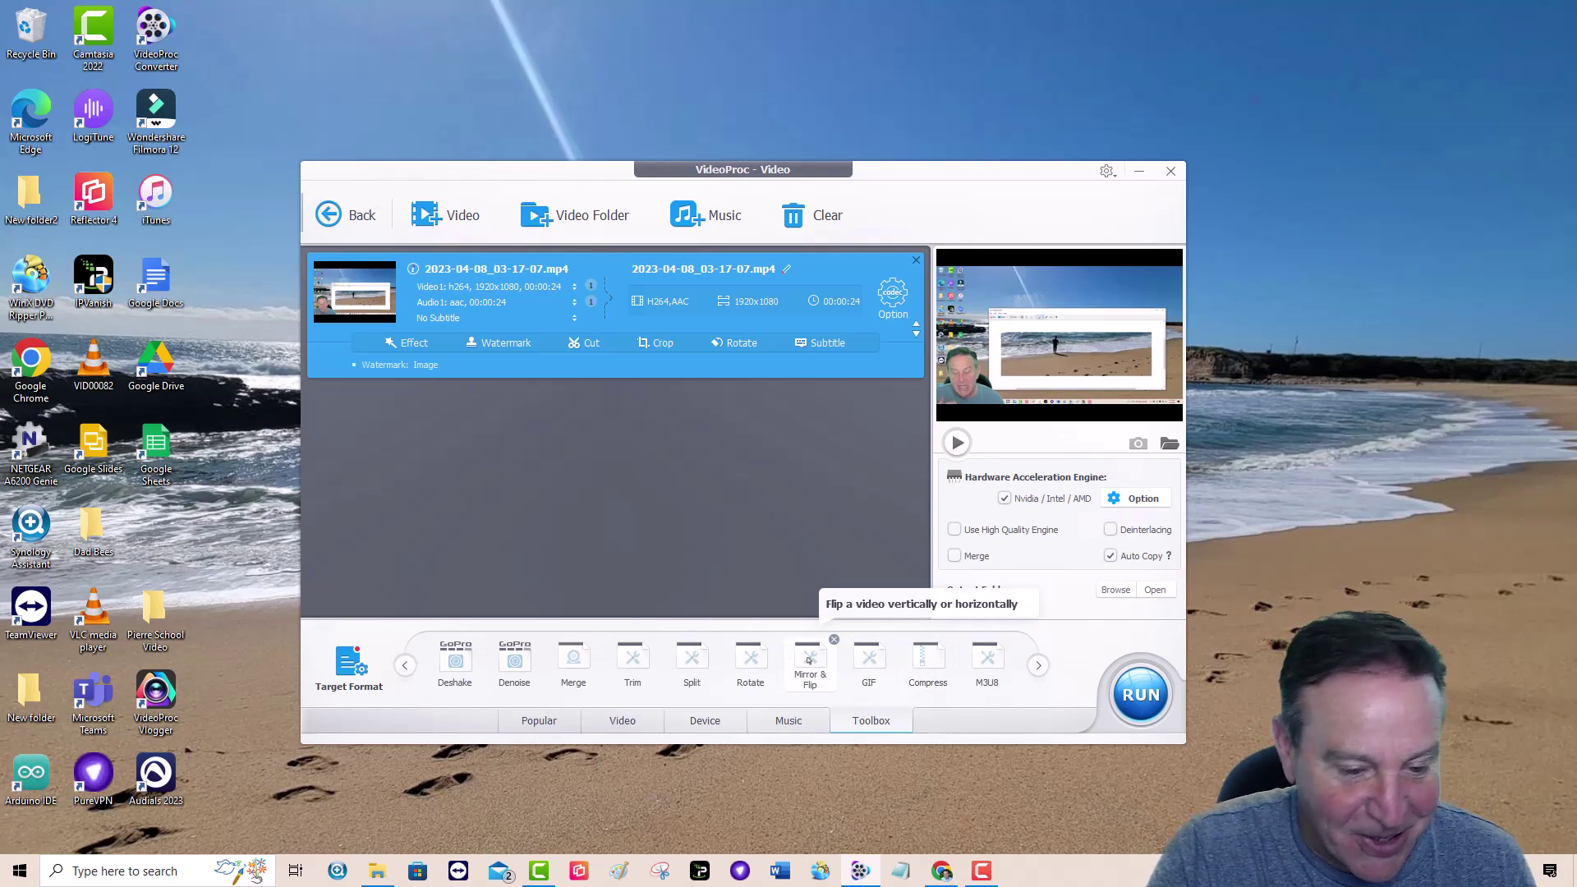
click(809, 659)
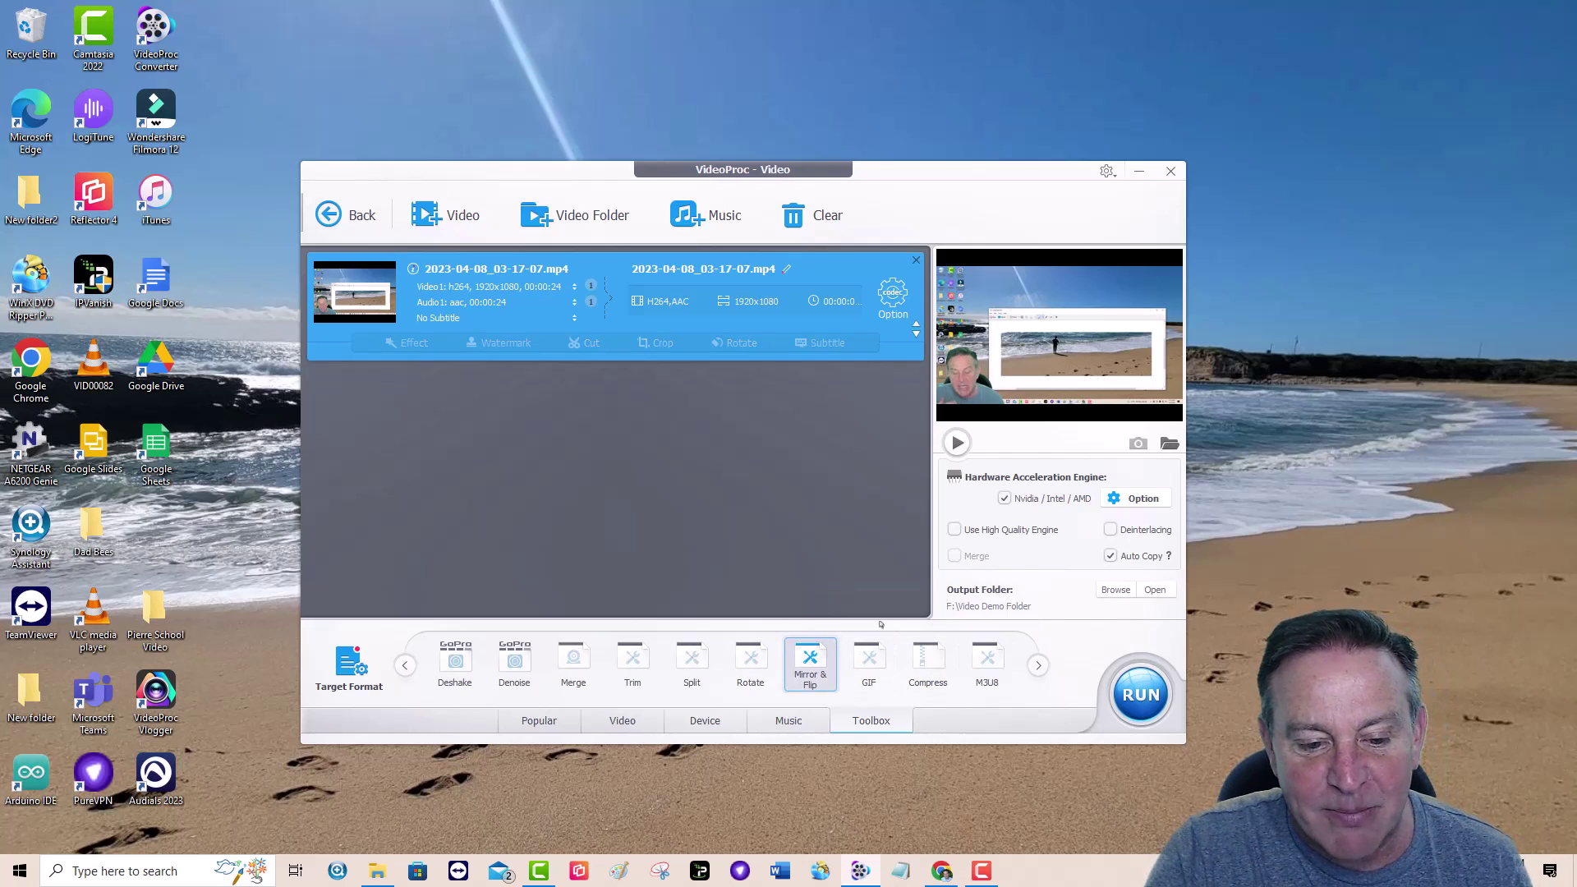
click(835, 639)
click(993, 345)
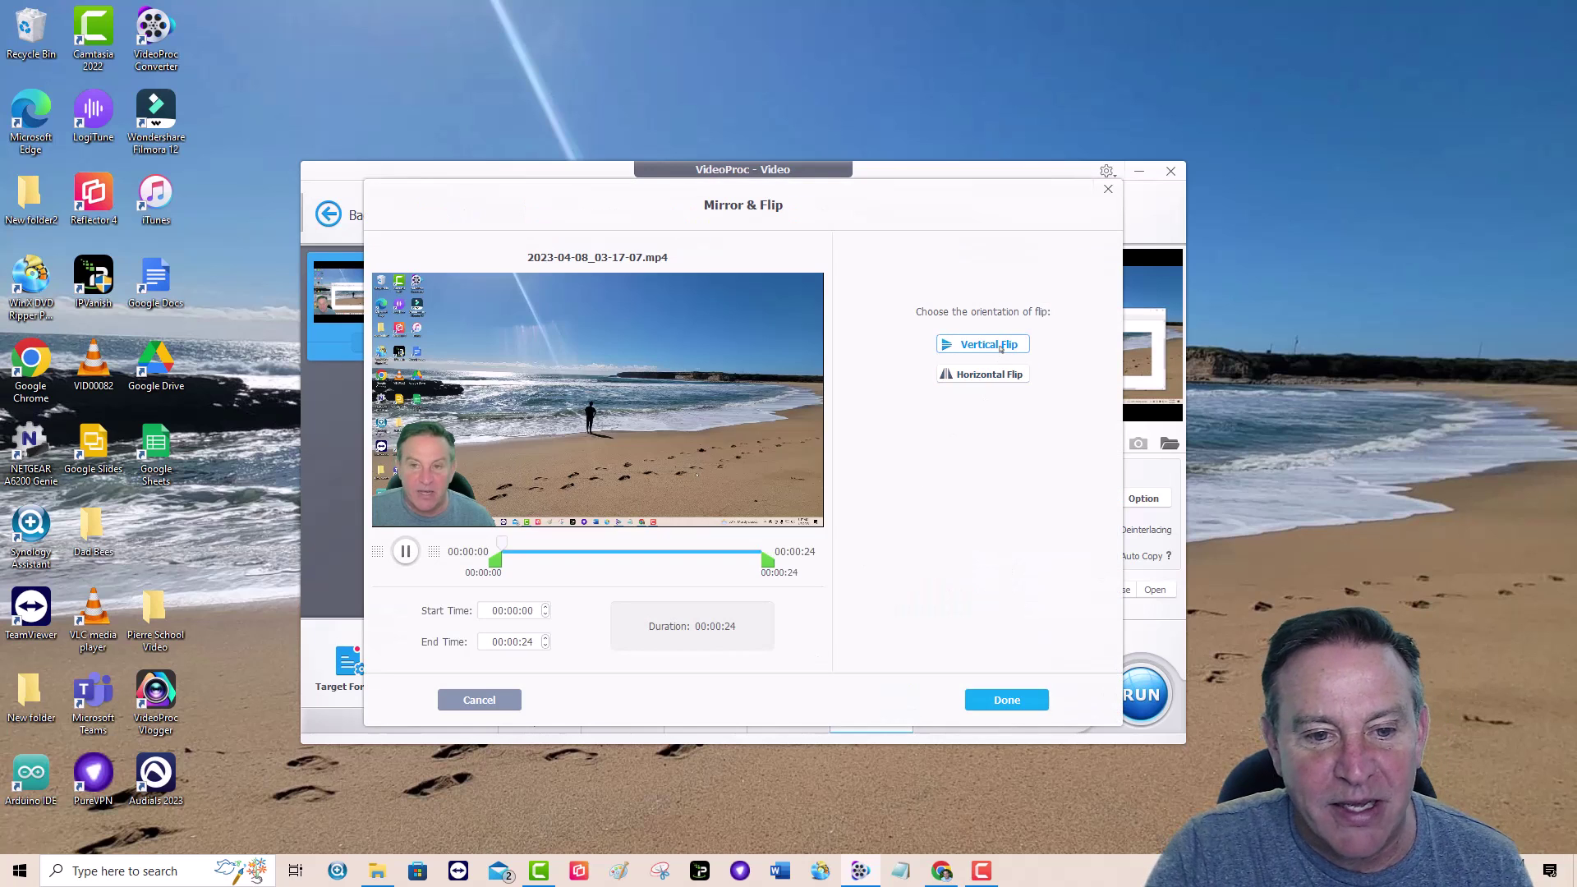
click(990, 376)
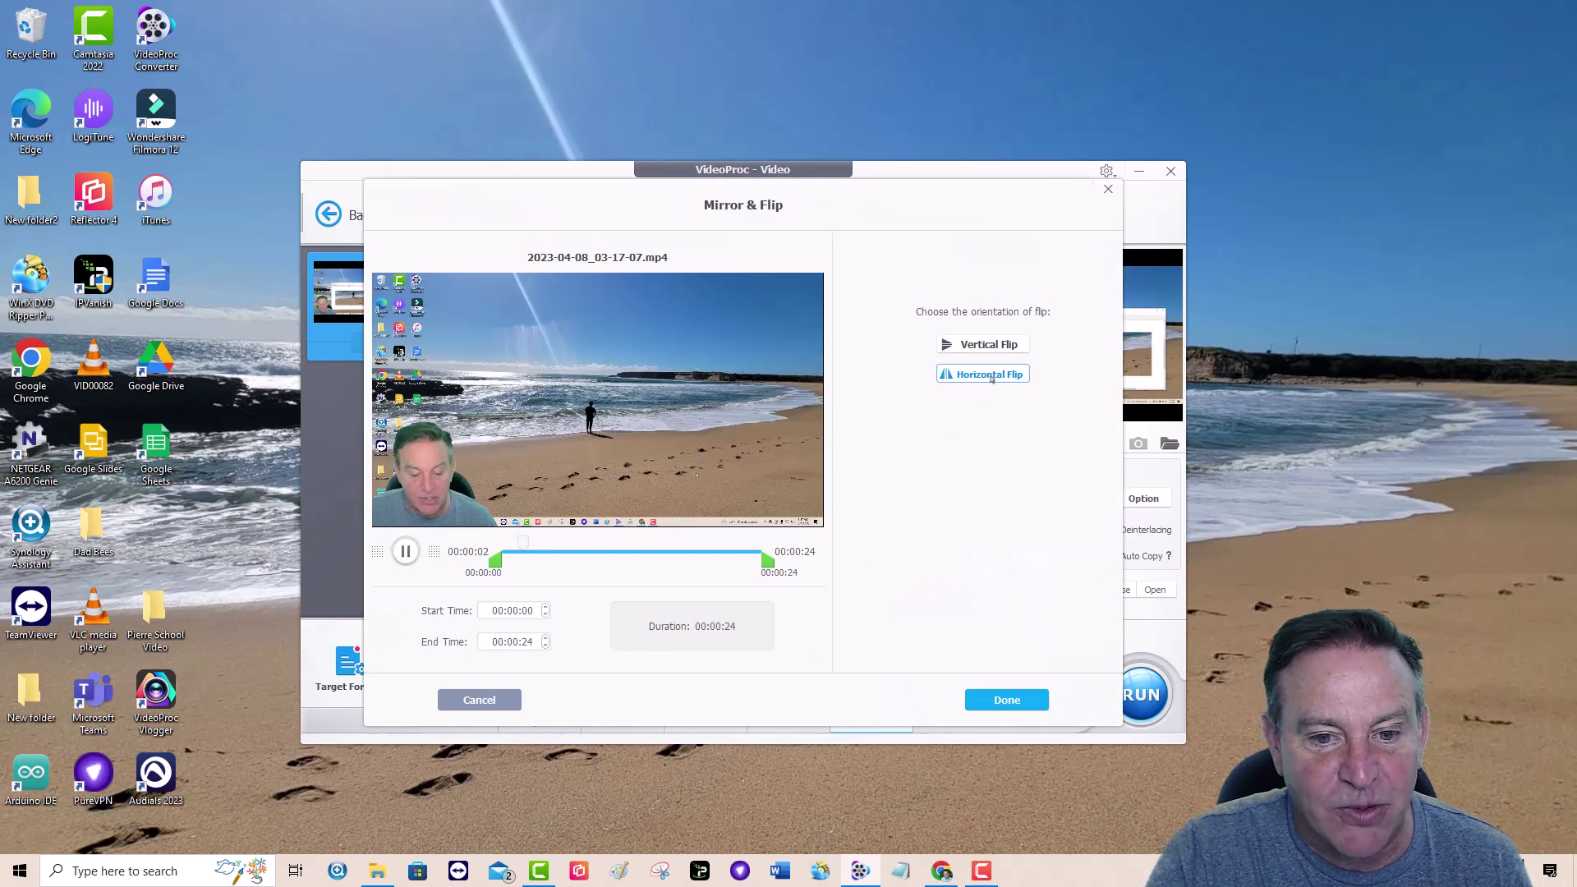
click(991, 377)
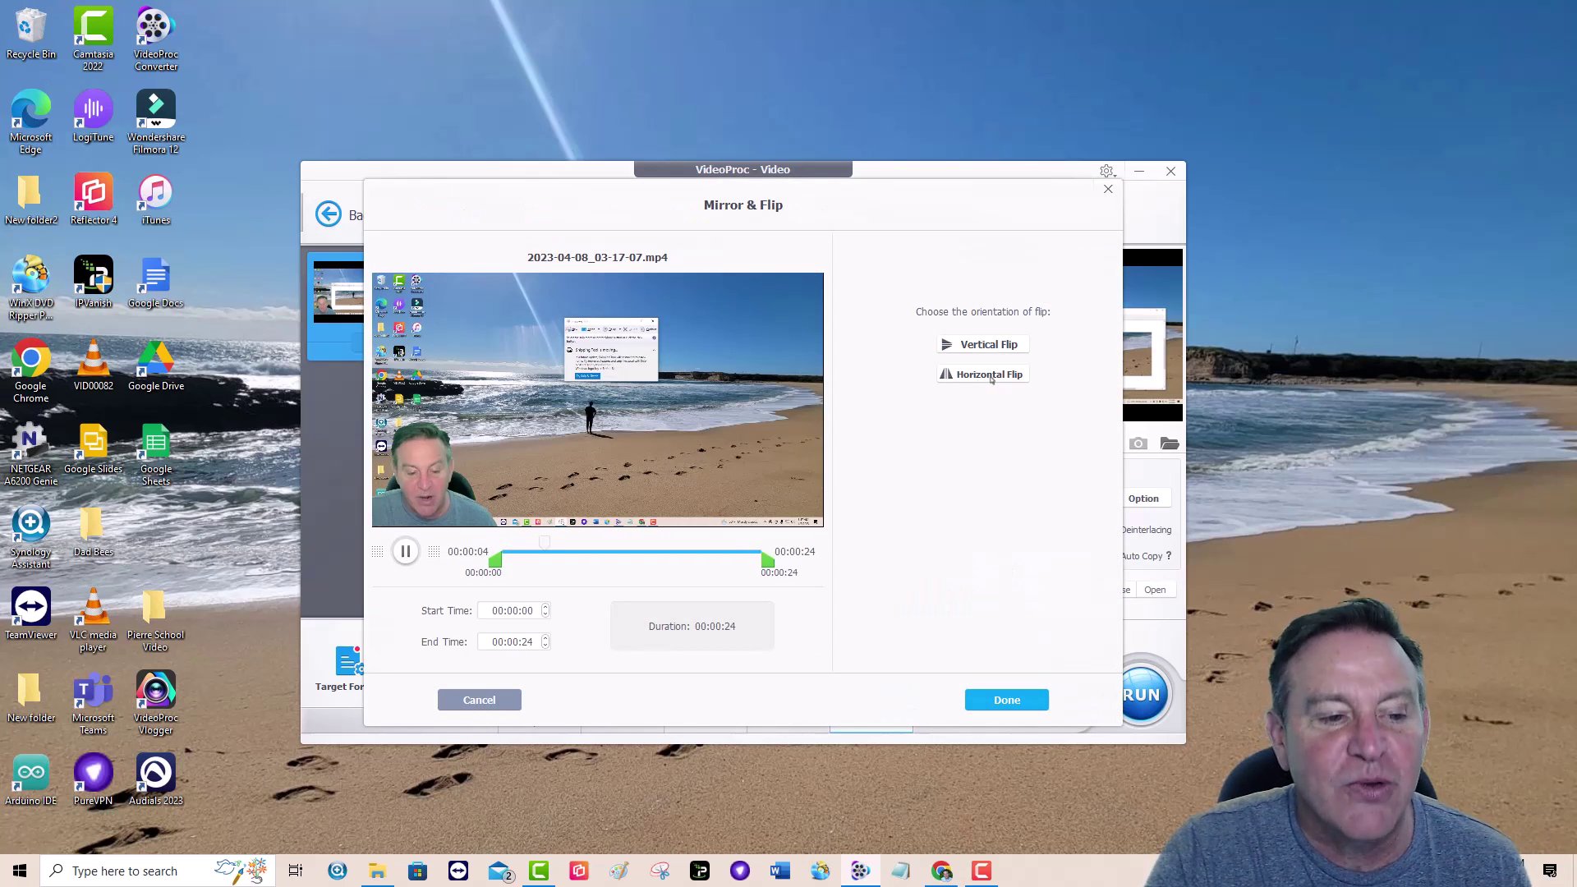
click(1107, 190)
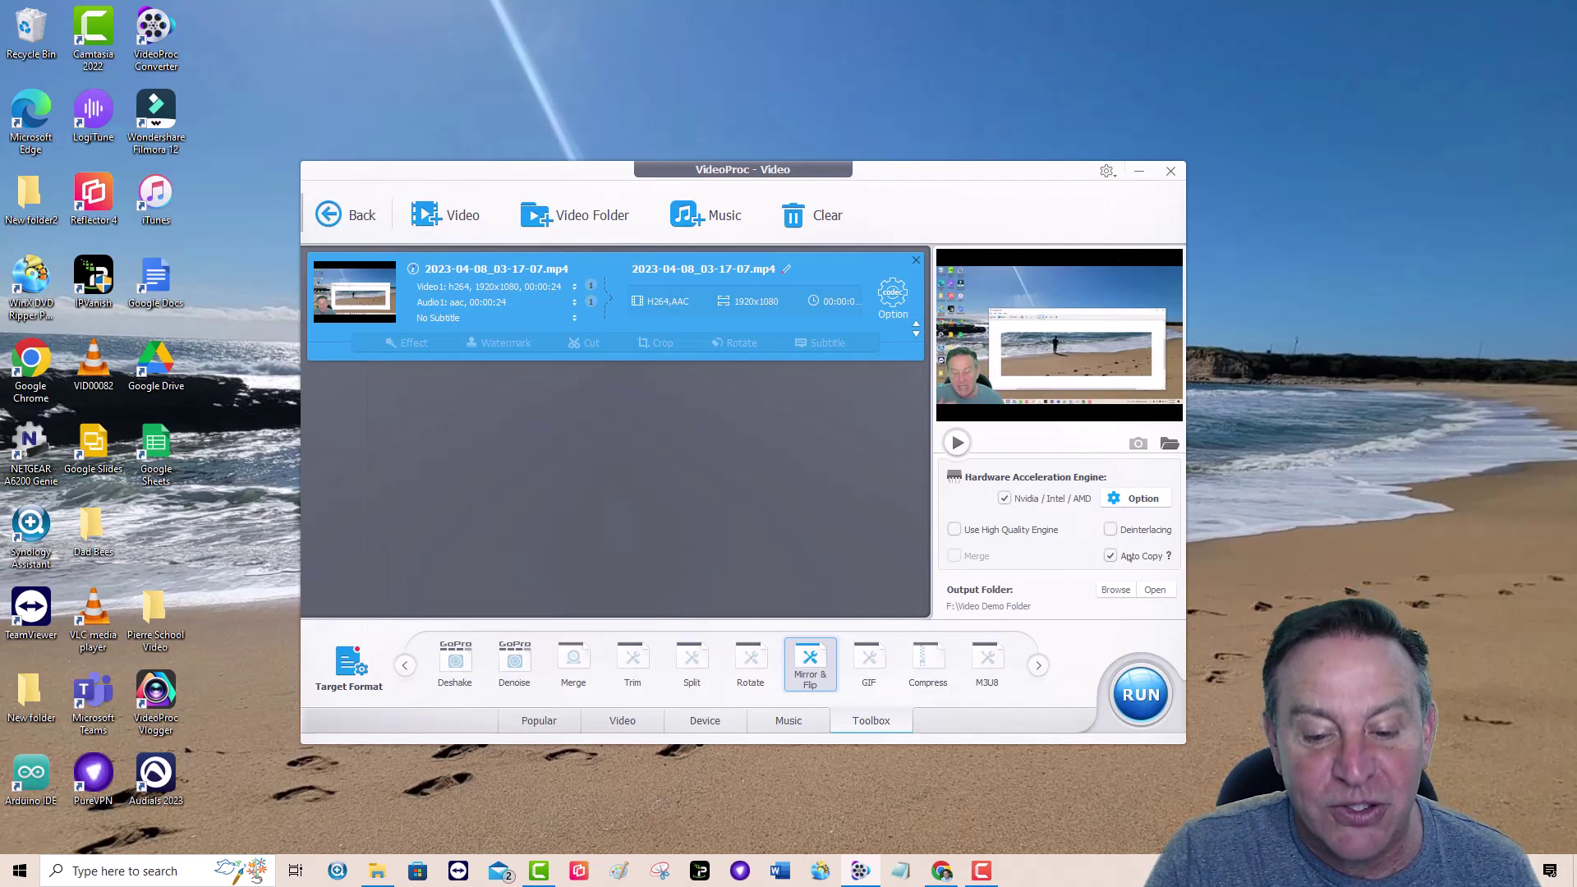
click(942, 870)
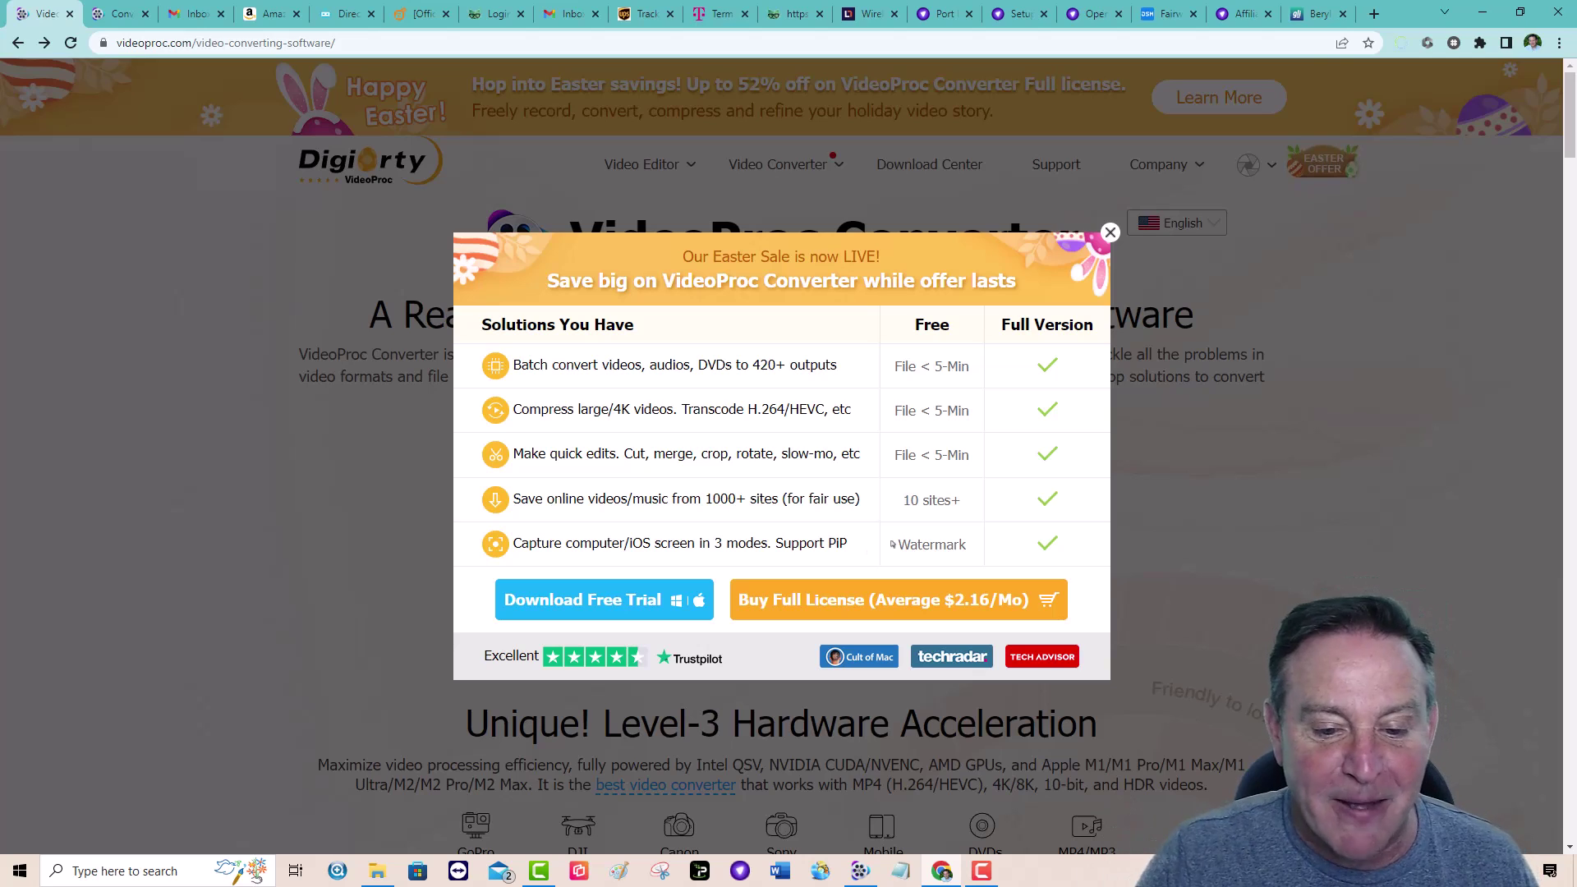
Step: Close the Easter sale popup and open the Buy Full License pricing page
click(1110, 232)
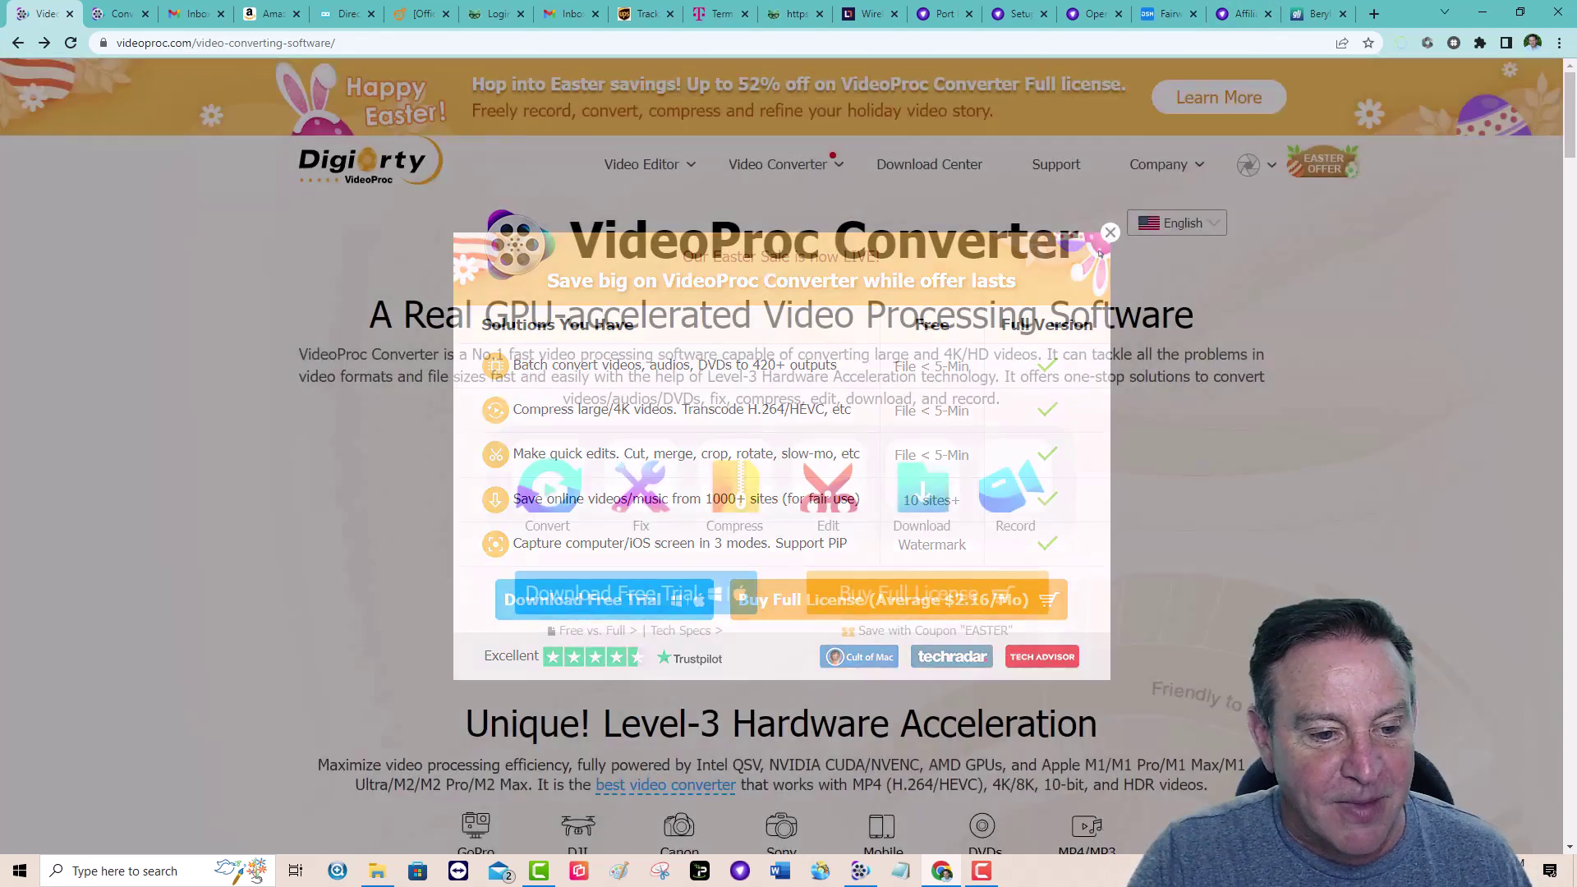
click(750, 593)
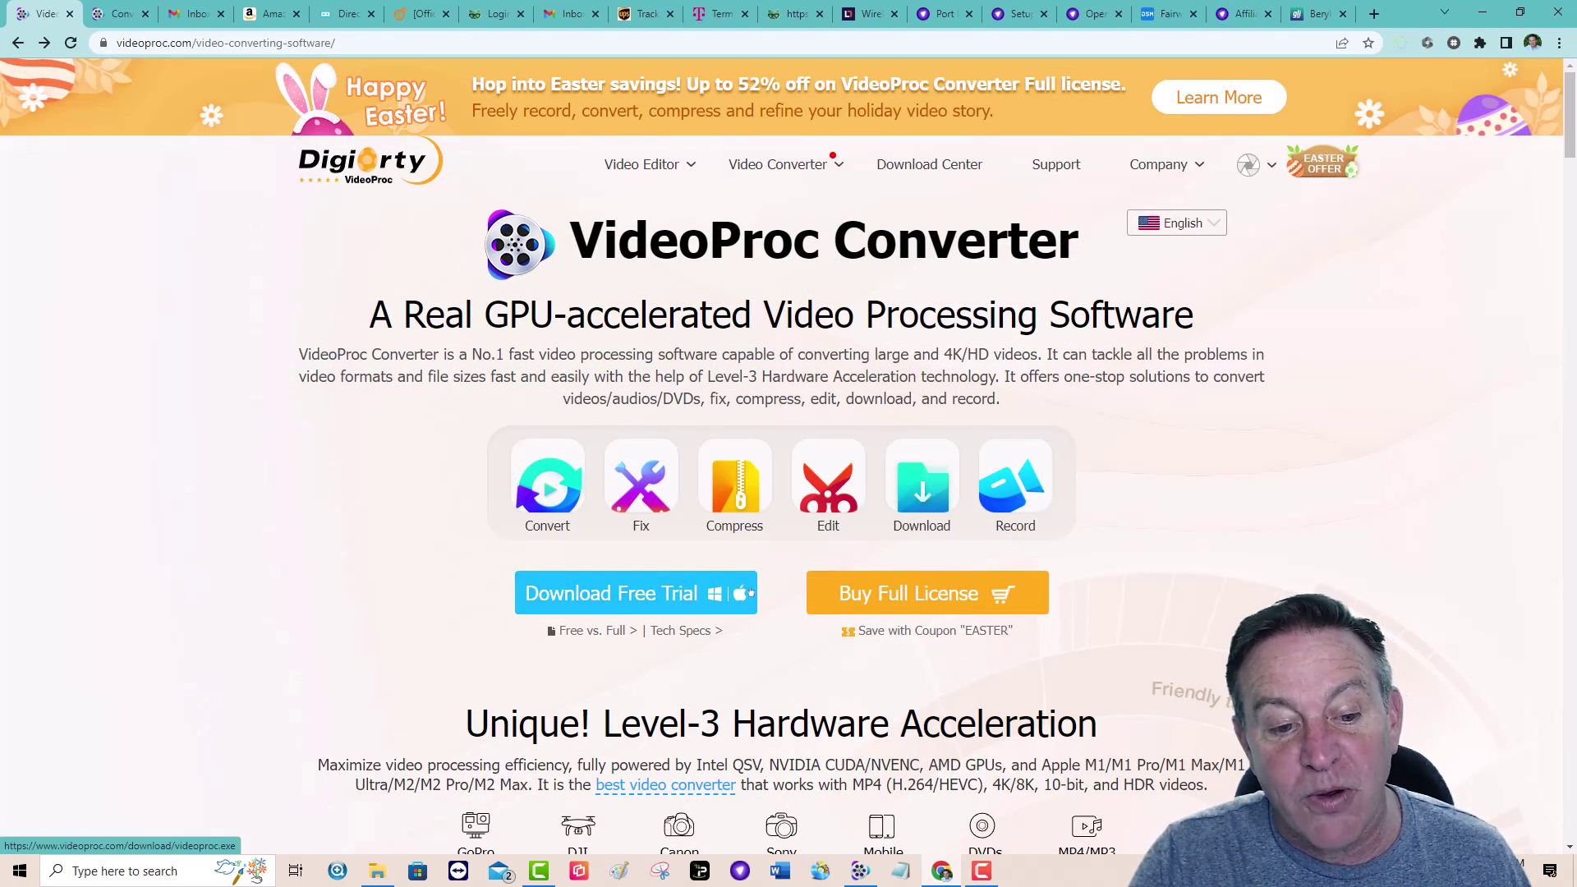
click(950, 590)
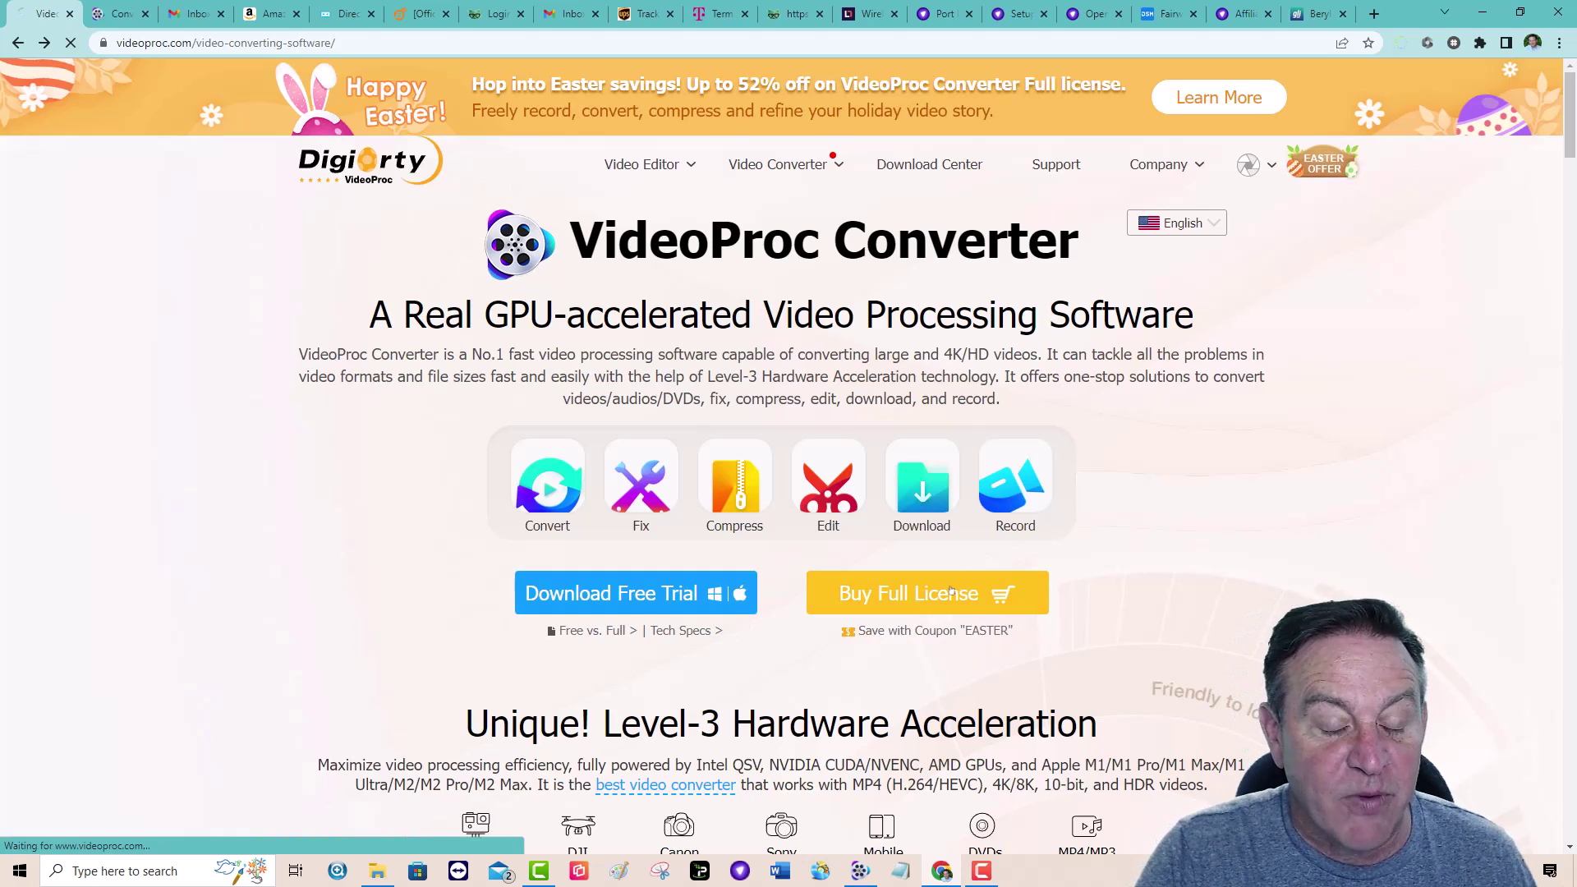
scroll(952, 589, down, 2)
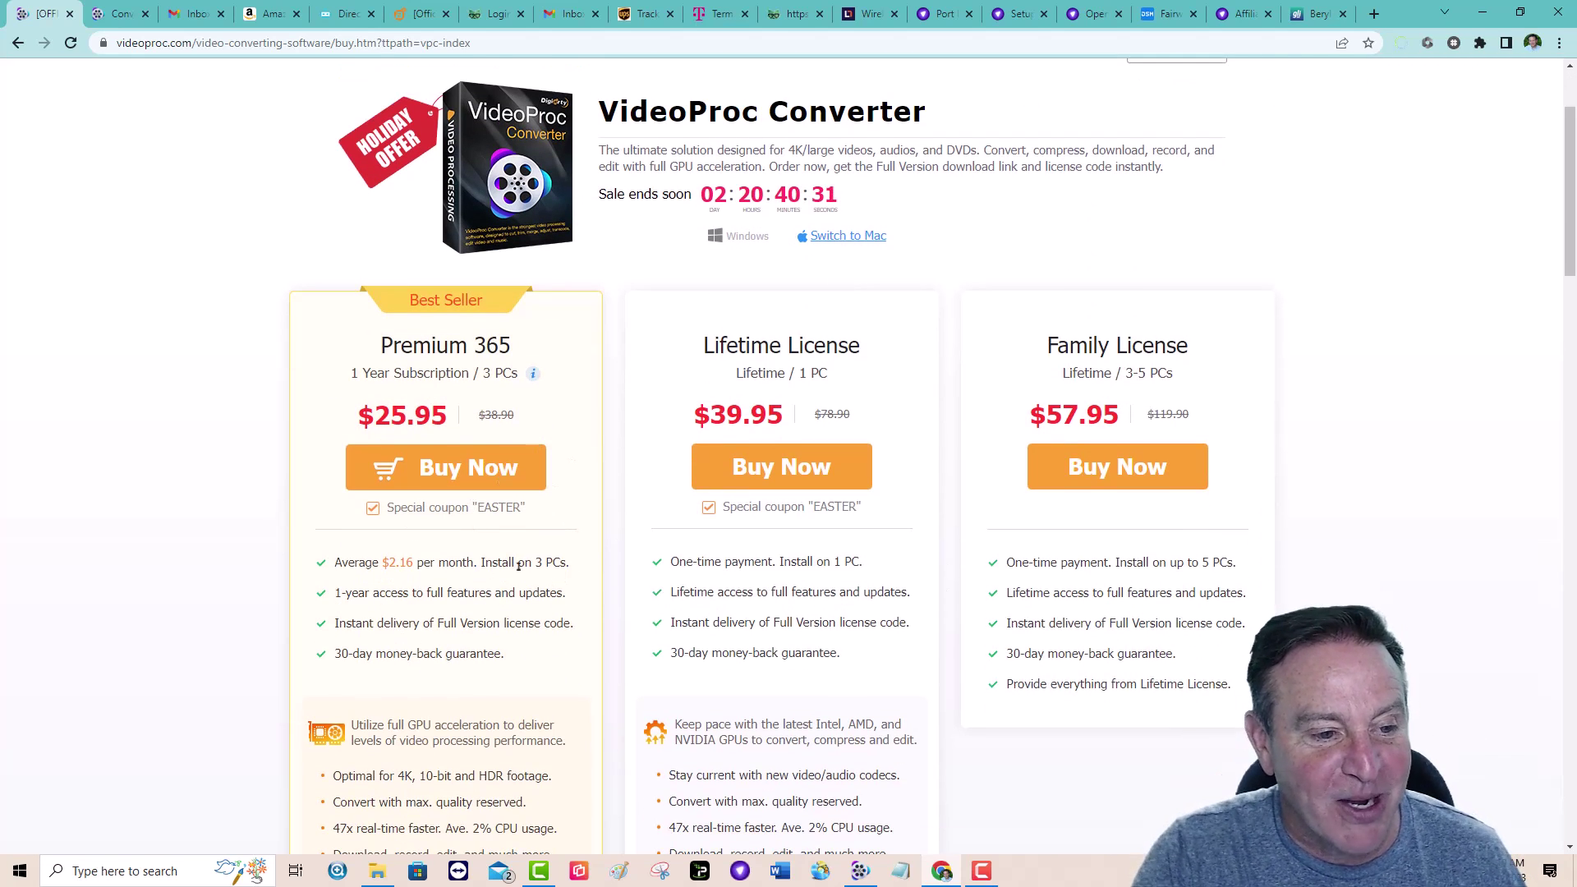
scroll(522, 597, up, 1)
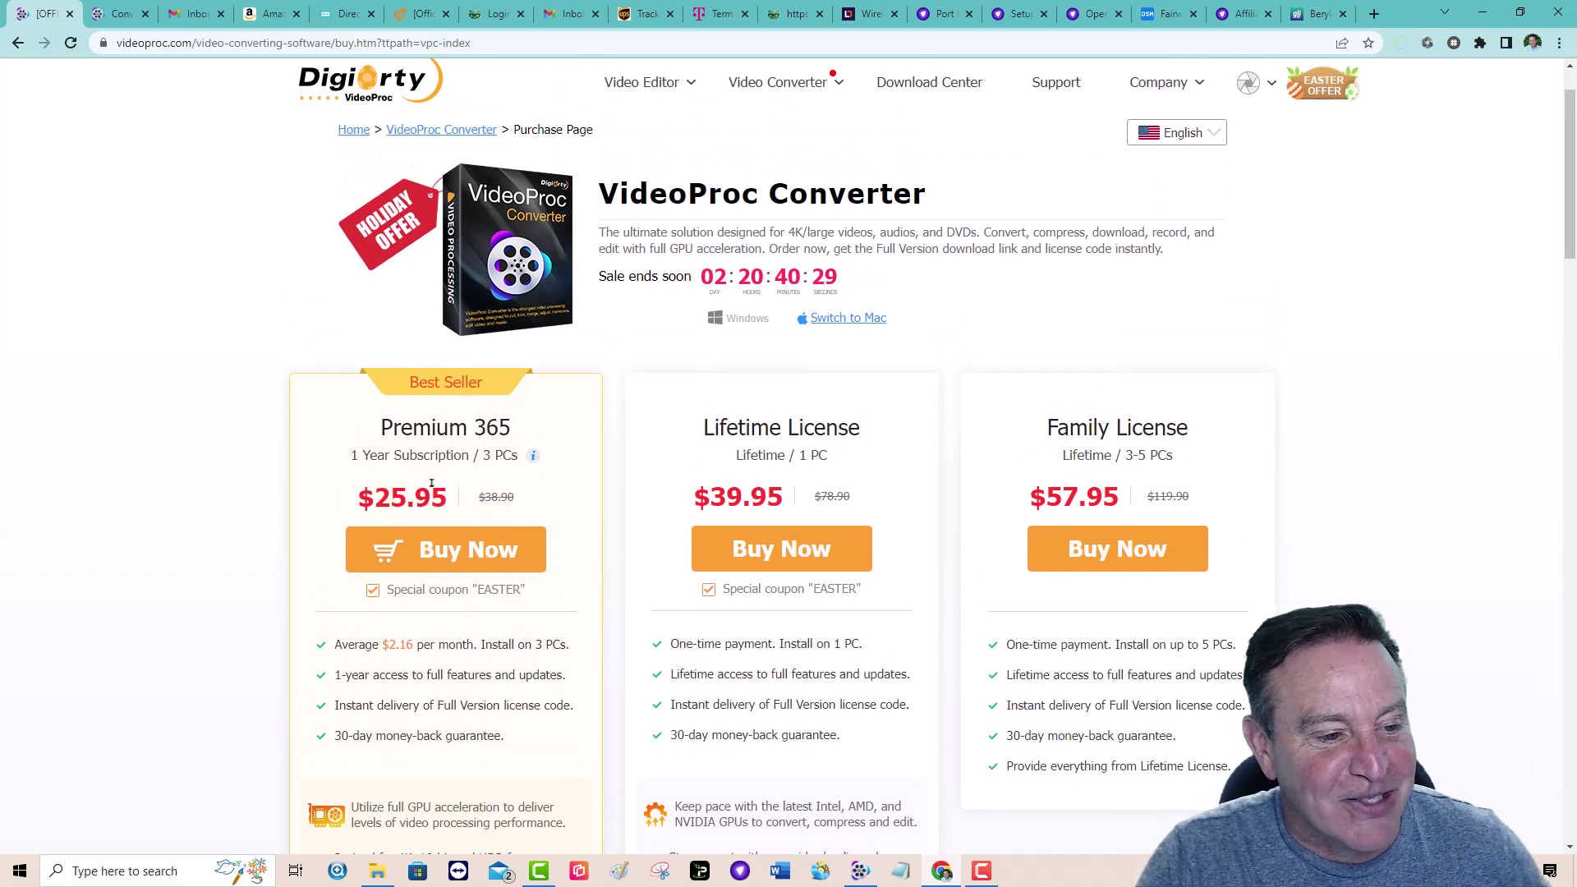